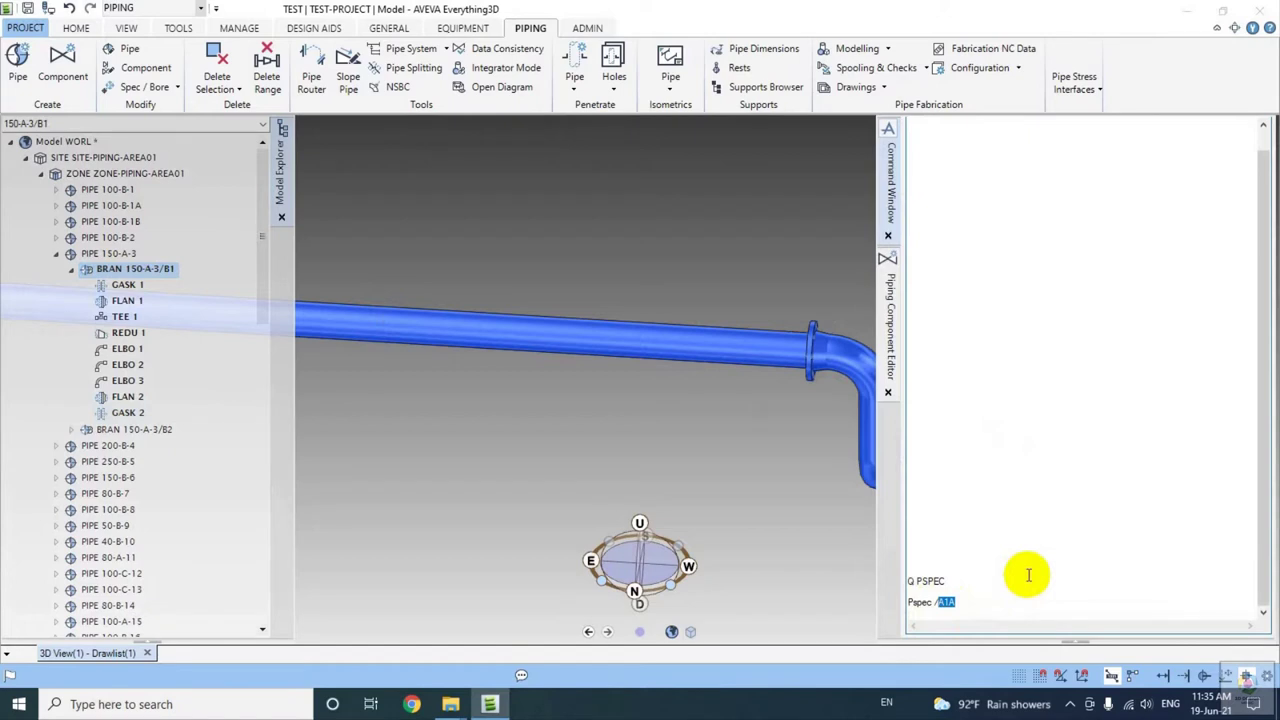
# Switch to AVEVA Catalogue, show the Command Window and narrow it beside the main view.
pyautogui.moveTo(751, 437); pyautogui.dragTo(893, 322, button='middle')
pyautogui.moveTo(891, 255)
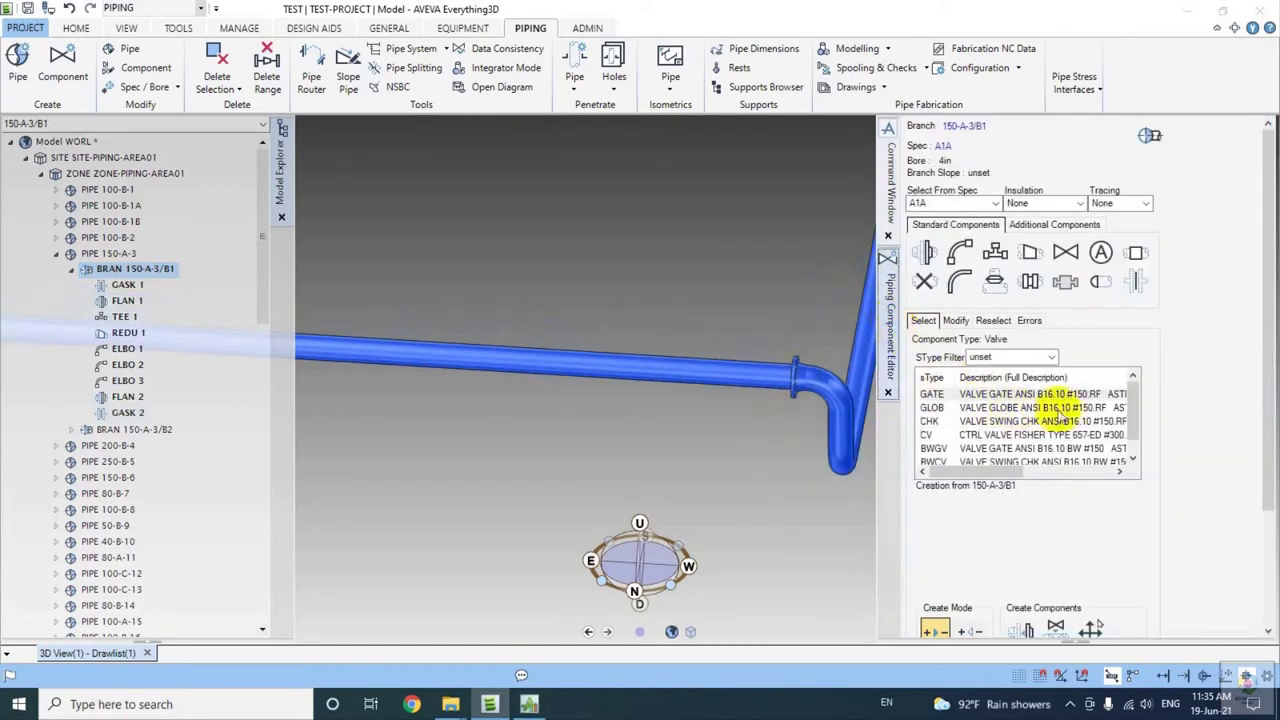
pyautogui.click(538, 705)
pyautogui.click(128, 27)
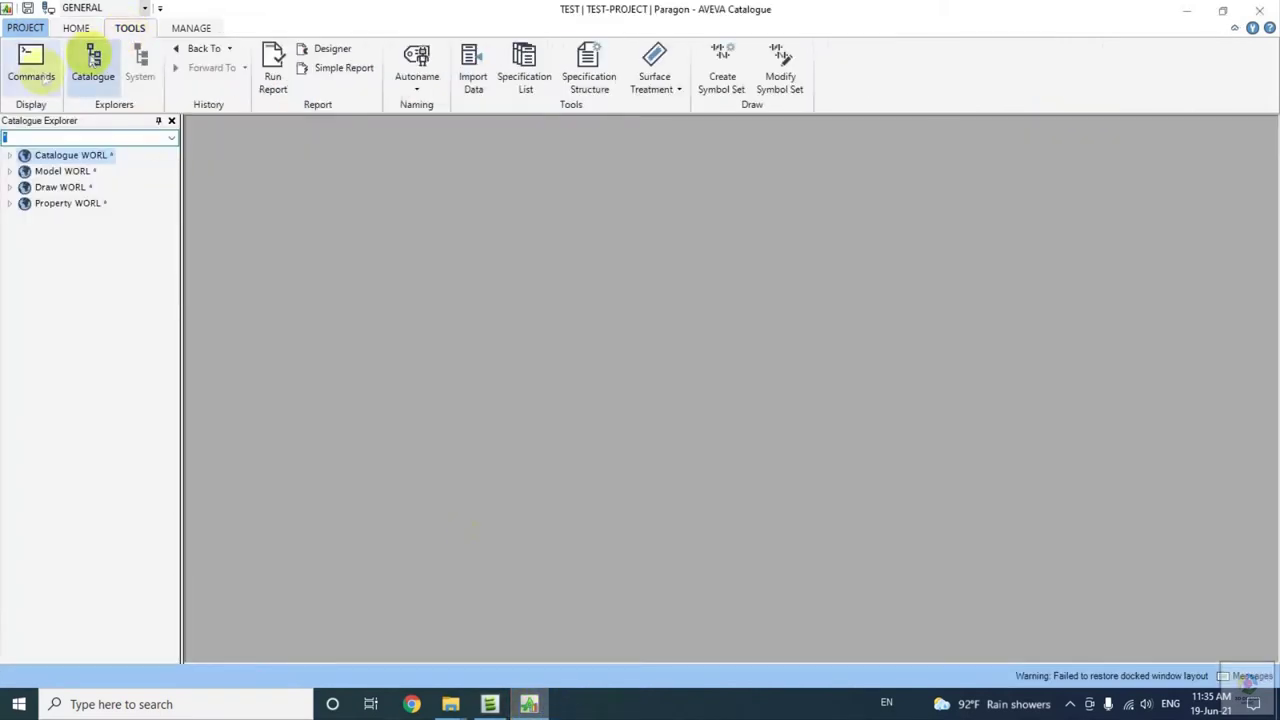
pyautogui.moveTo(217, 537); pyautogui.dragTo(752, 390)
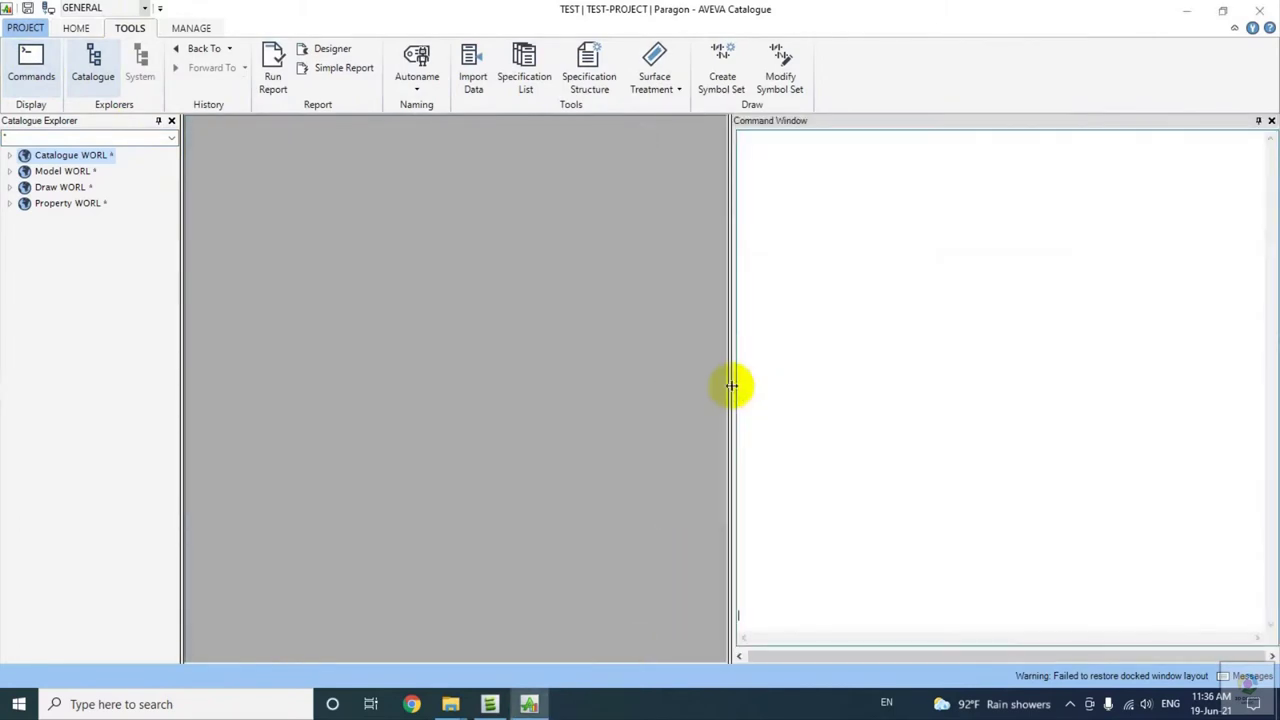
pyautogui.moveTo(930, 383); pyautogui.dragTo(931, 383)
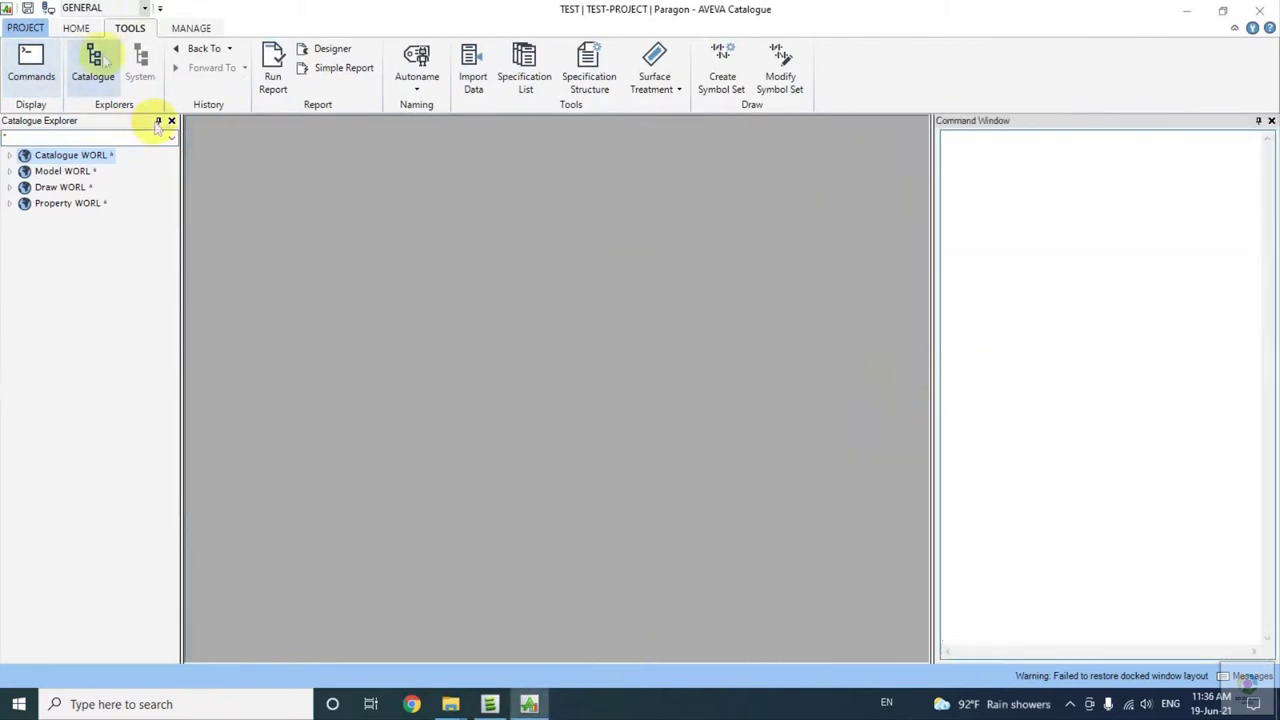
# In the Piping discipline, go to specification /A1A by command and open it for modification.
pyautogui.click(98, 14)
pyautogui.click(86, 43)
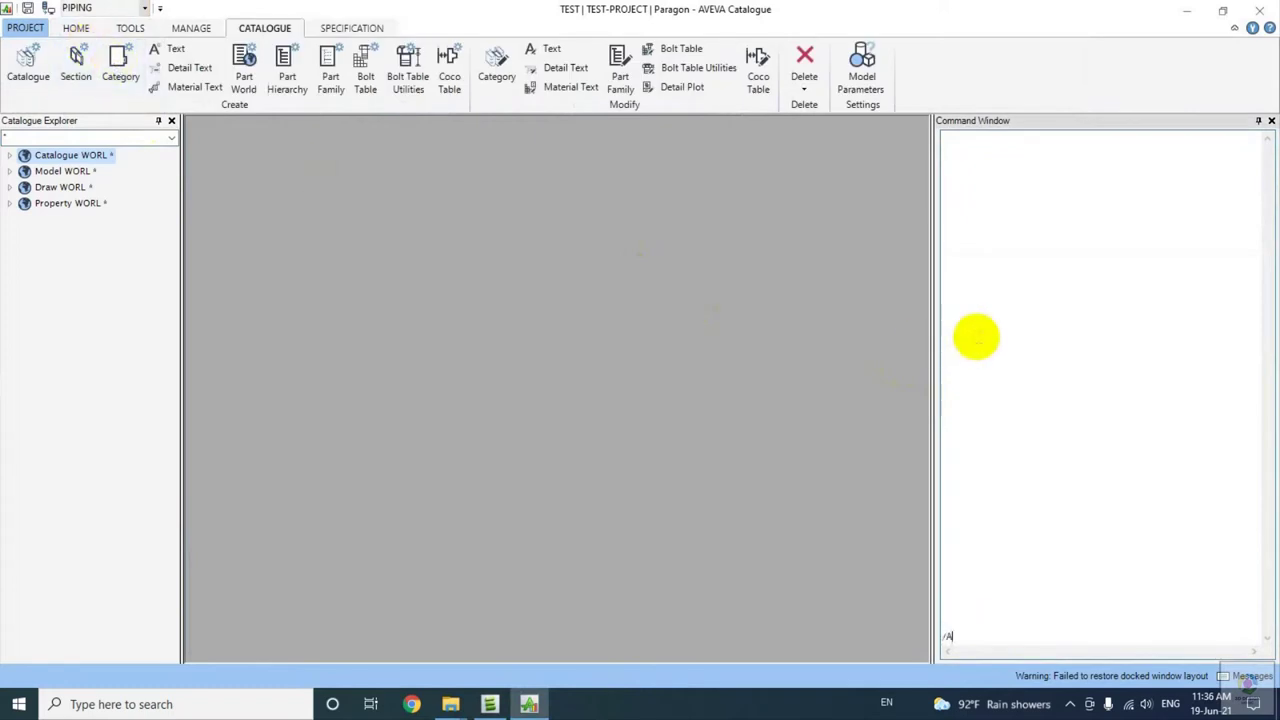
pyautogui.press('Return')
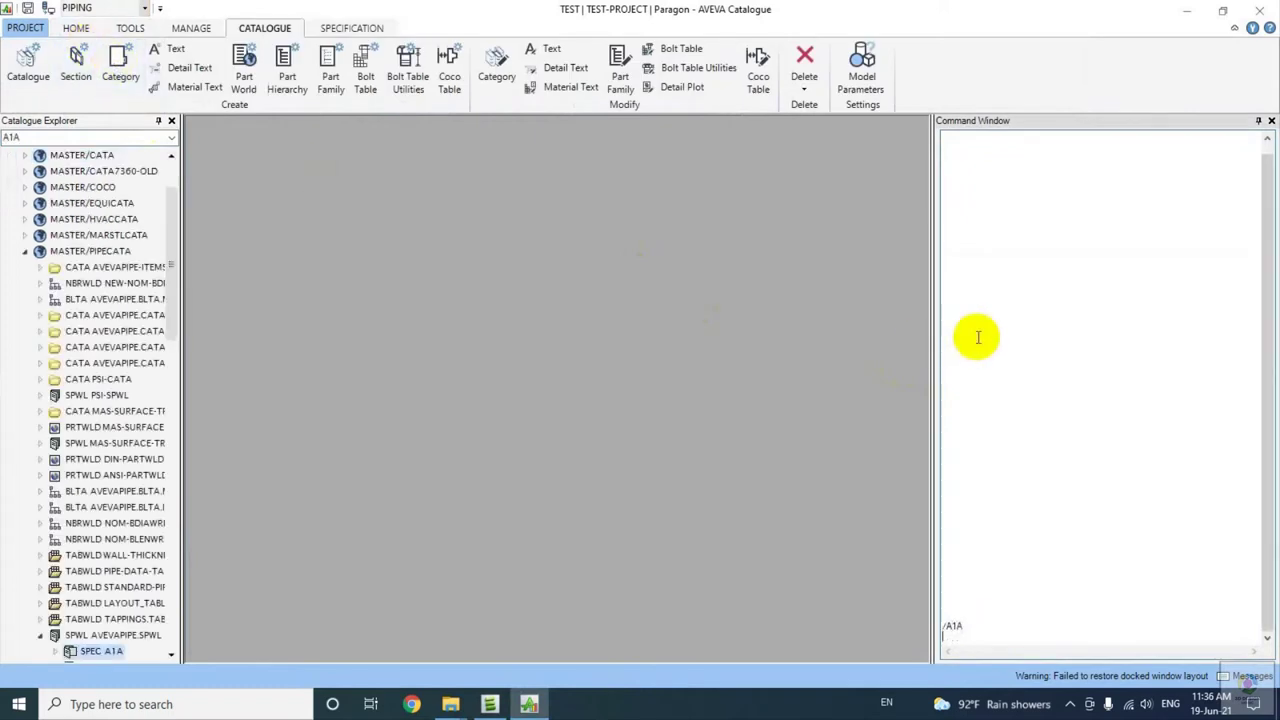
pyautogui.moveTo(171, 263); pyautogui.dragTo(158, 370)
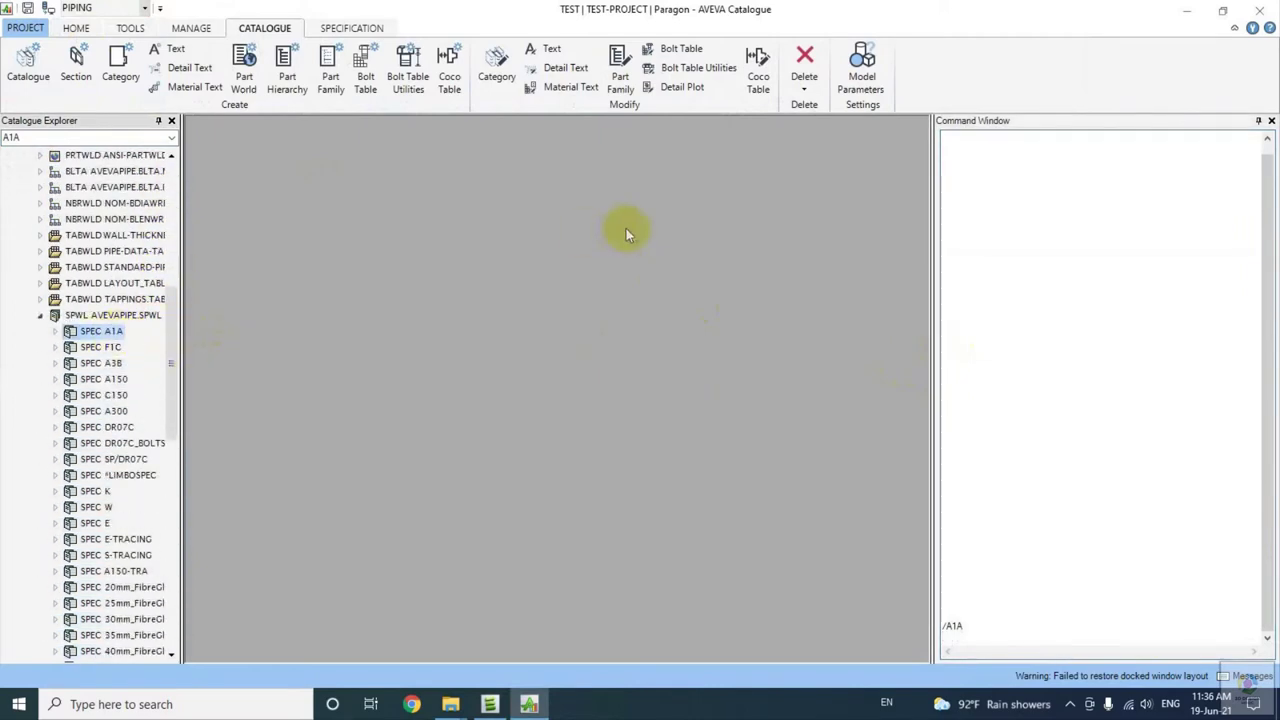
pyautogui.click(352, 28)
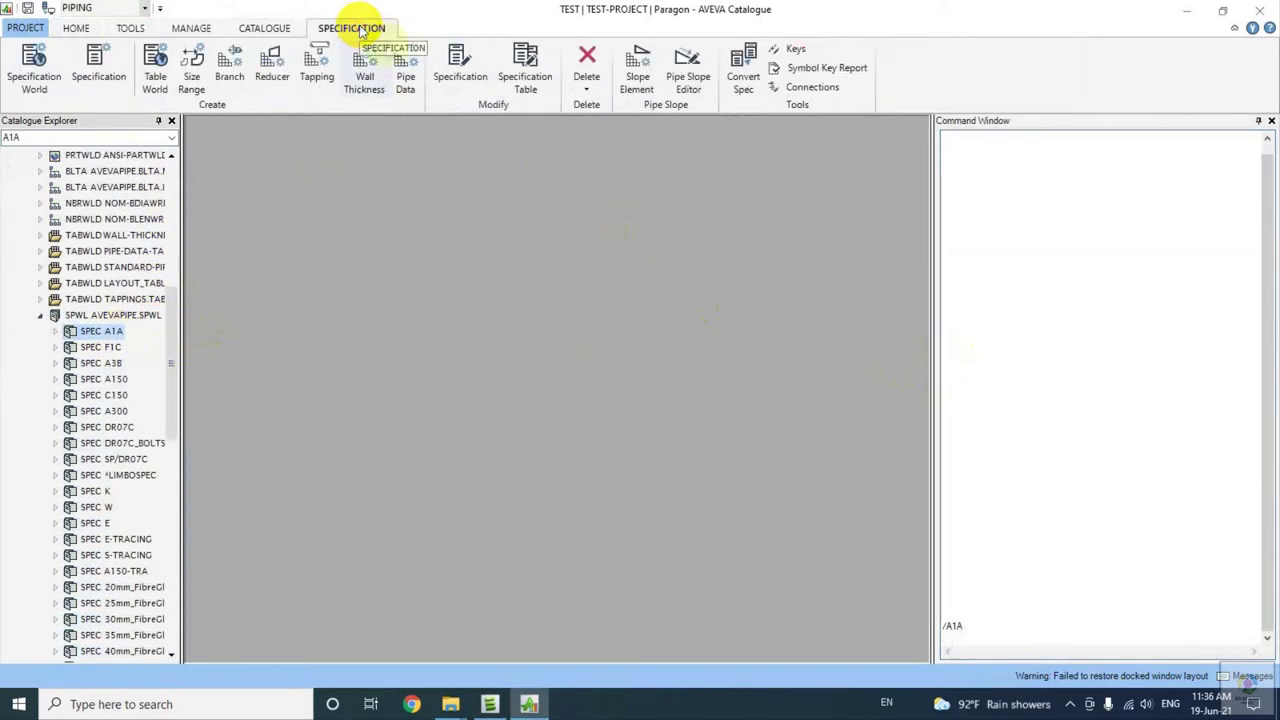
pyautogui.click(465, 72)
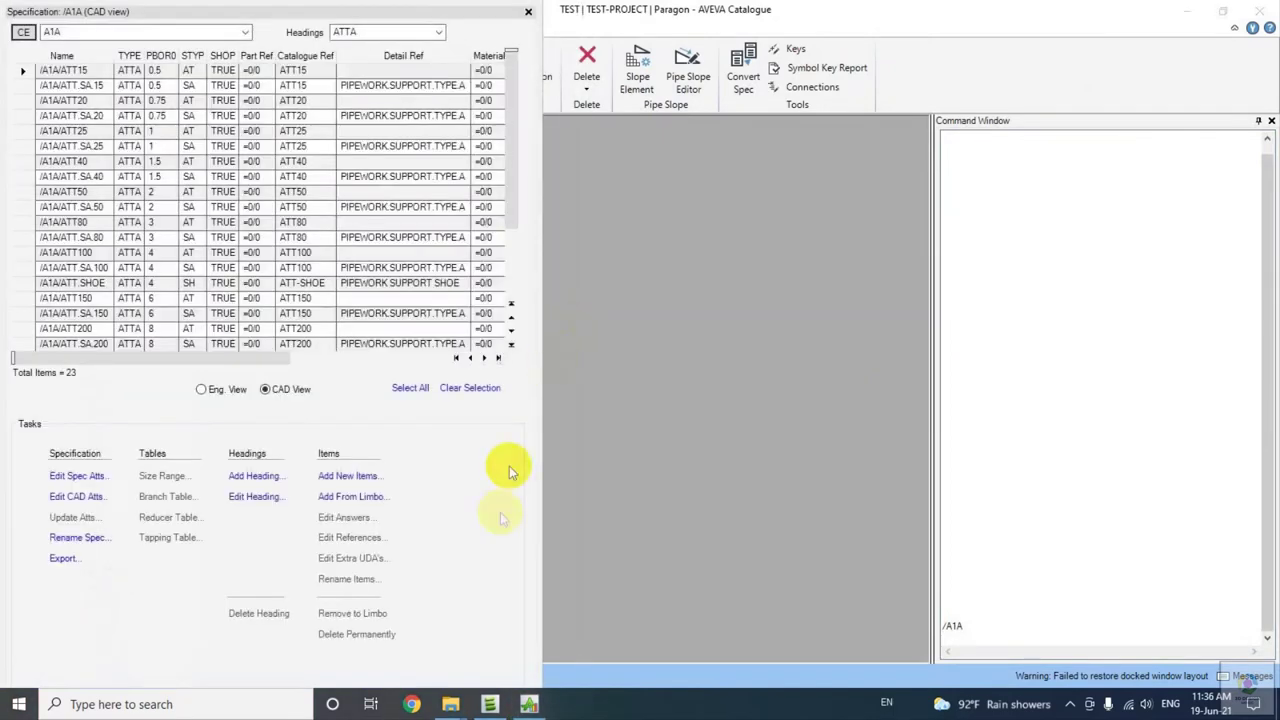
# Switch to AVEVA Everything3D, select flange 2 of branch 150-A-3/B1 and query its bore with Q P1BORE.
pyautogui.click(489, 704)
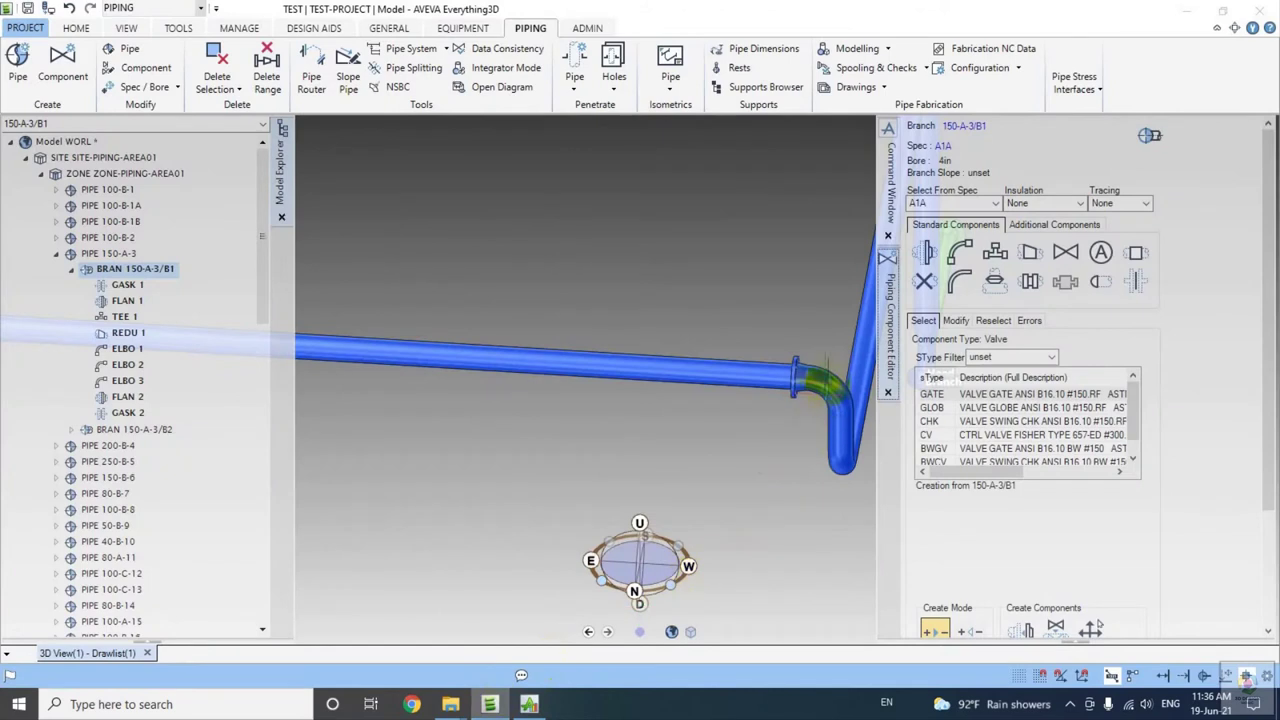
pyautogui.click(797, 374)
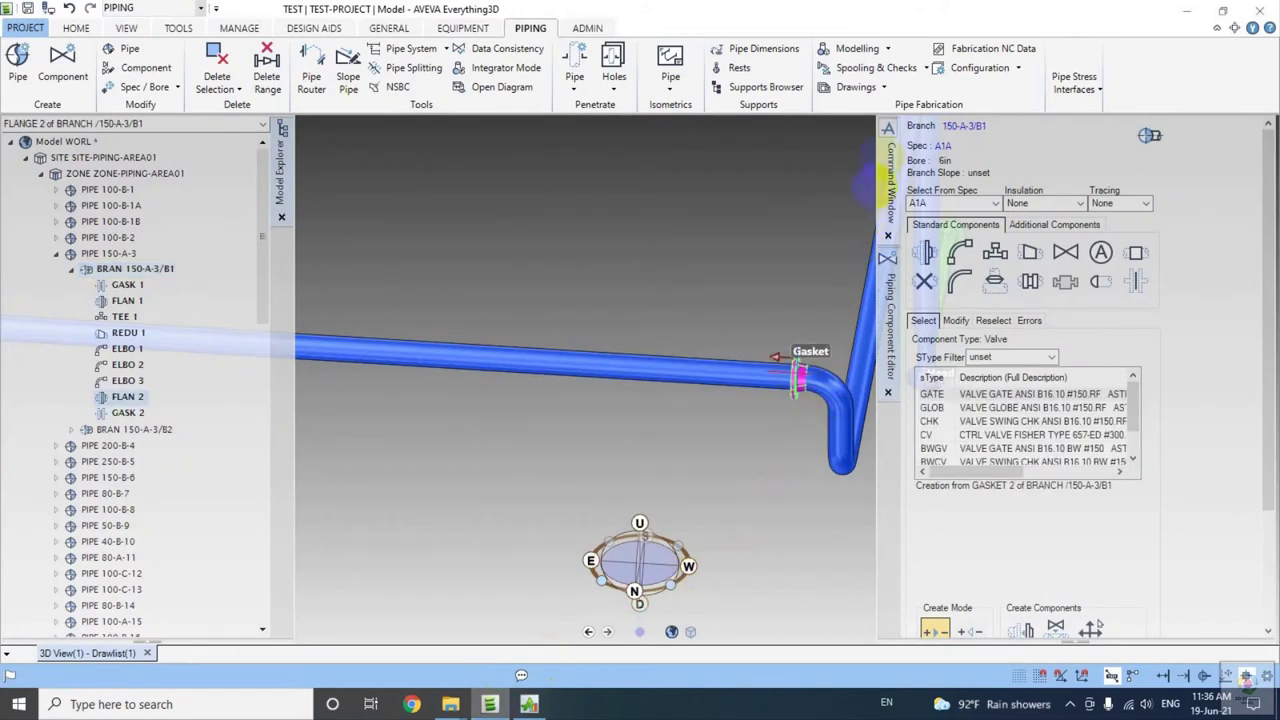
pyautogui.click(890, 160)
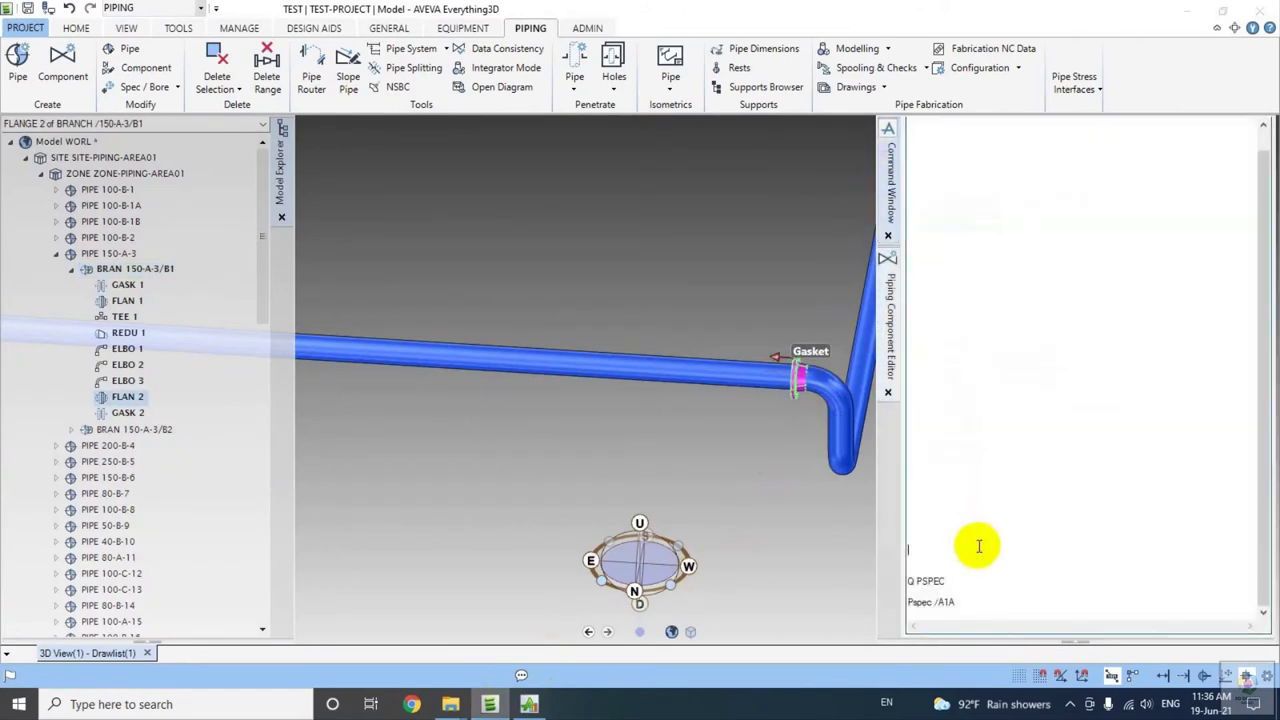
pyautogui.write('Q P1BORE')
pyautogui.press('Return')
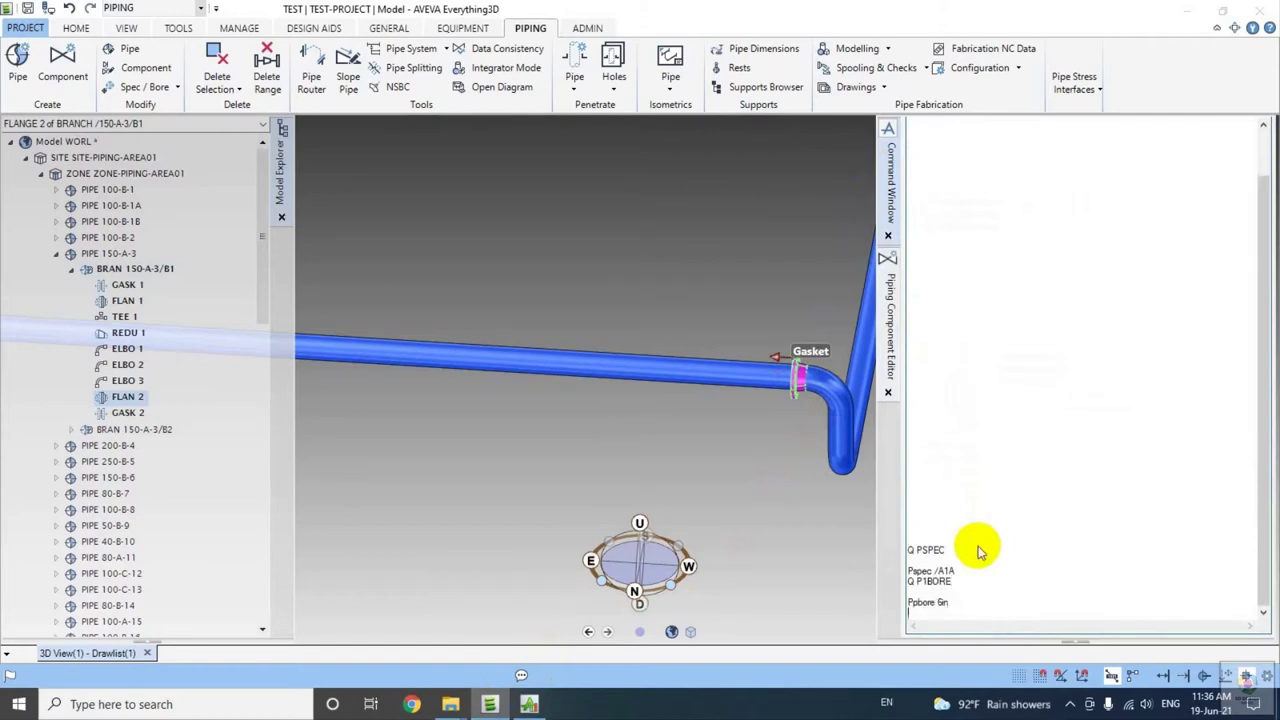
pyautogui.click(948, 602)
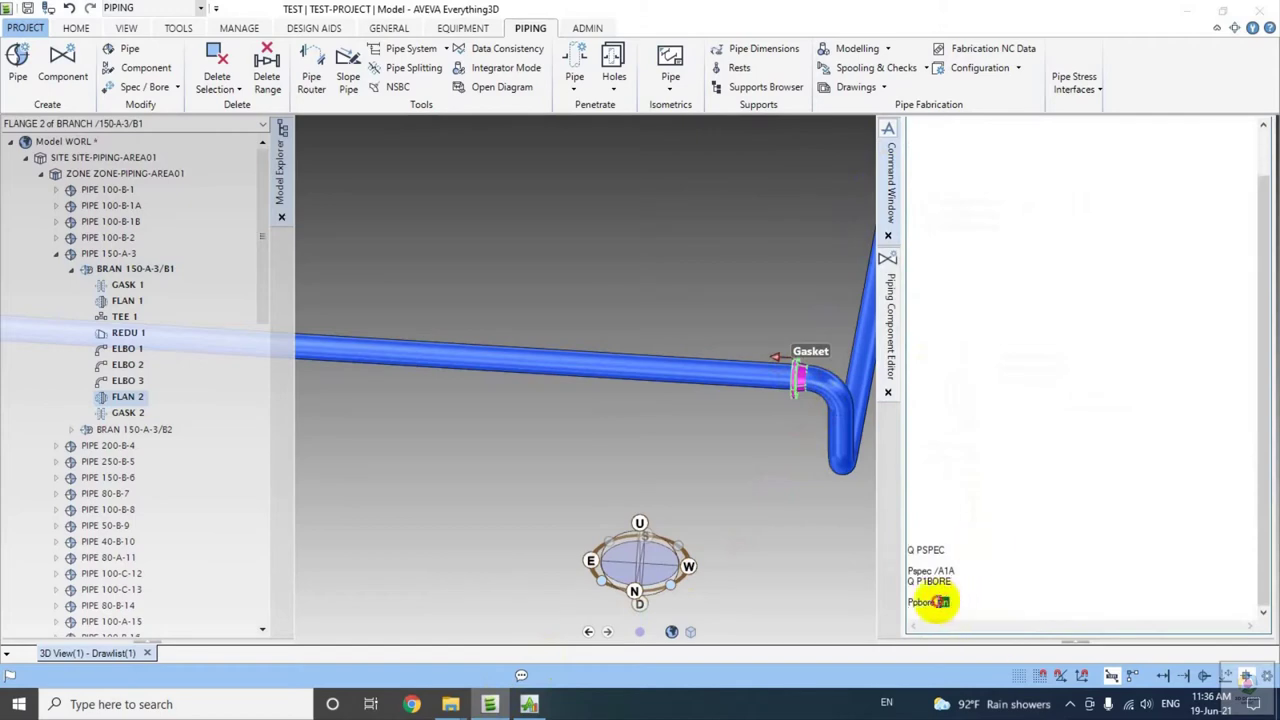
# Switch back to AVEVA Catalogue and list the VALV heading's items of specification A1A.
pyautogui.click(489, 704)
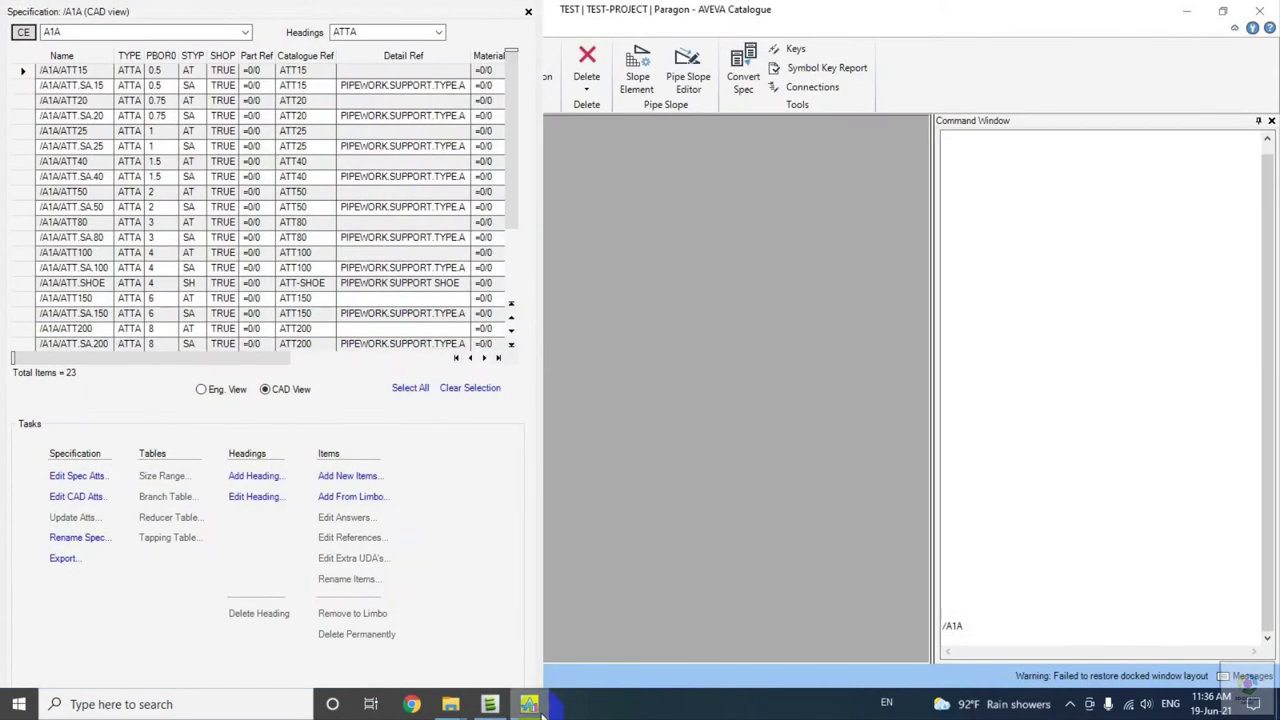
pyautogui.click(362, 32)
pyautogui.scroll(-2, 366, 110)
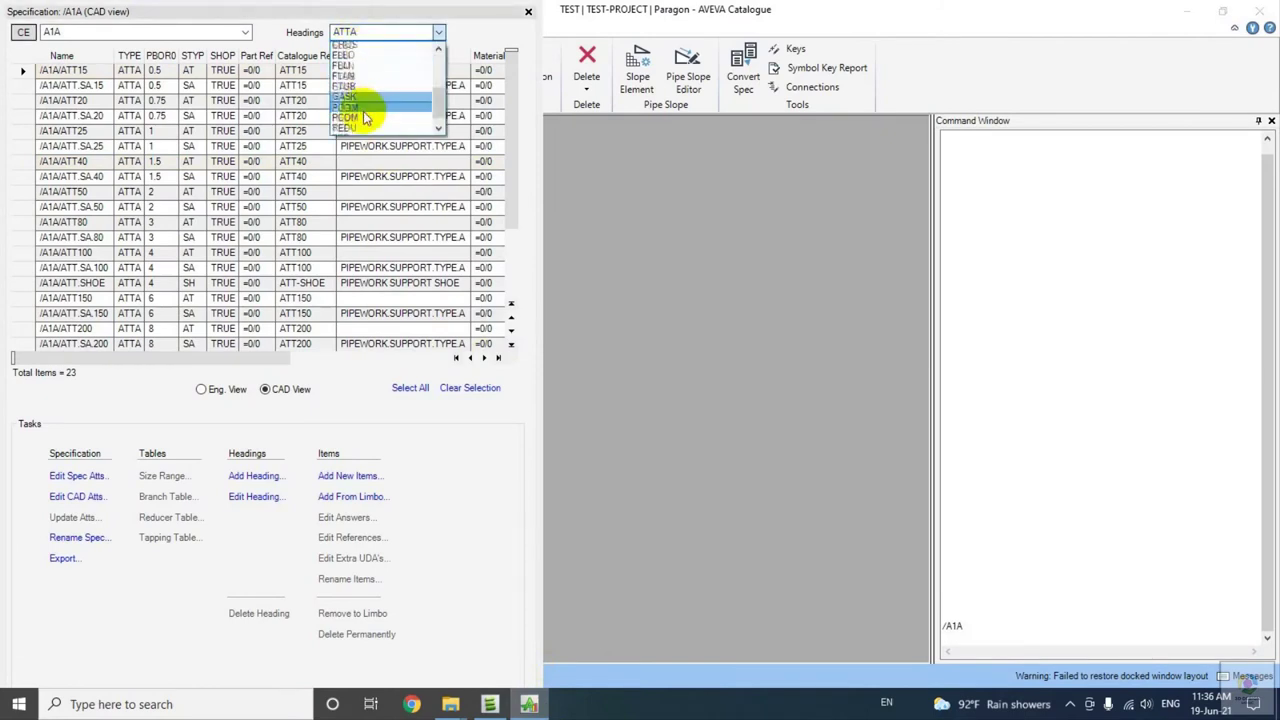
pyautogui.scroll(-1, 366, 118)
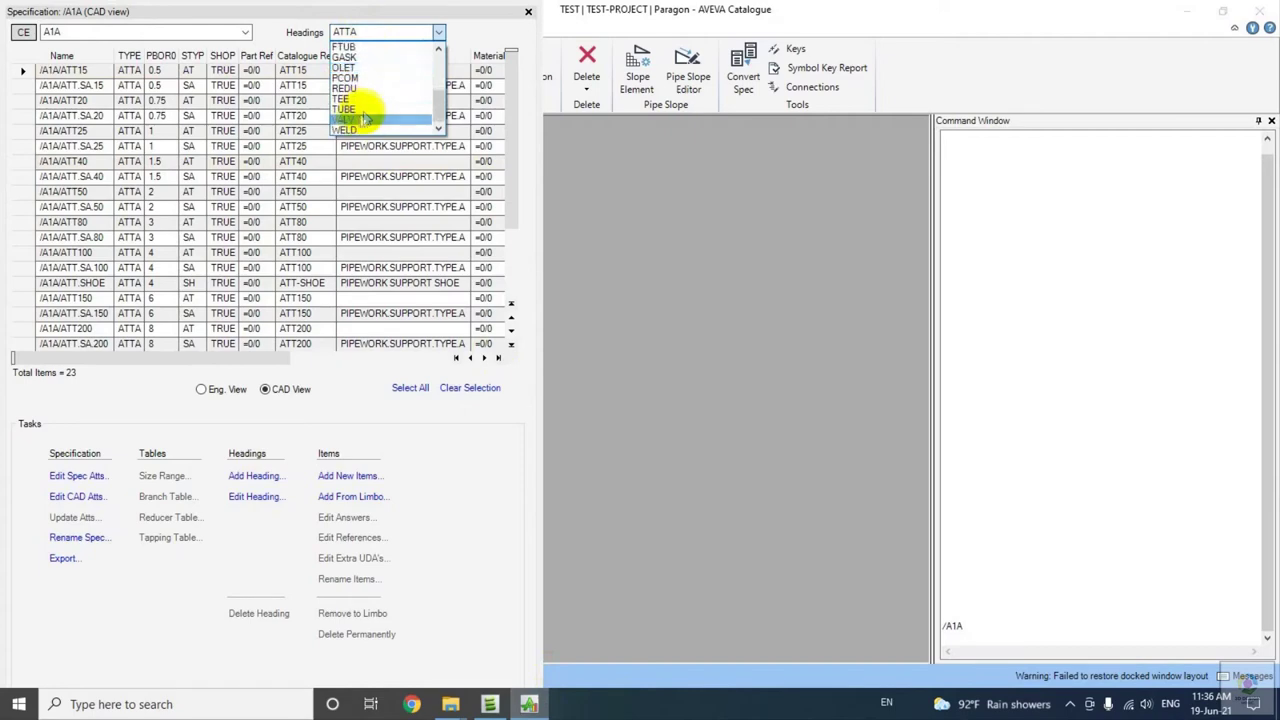
pyautogui.click(362, 129)
# Select the 6-inch BWGV valve /A1A/BG150 in the item list and navigate to its spec component.
pyautogui.click(215, 240)
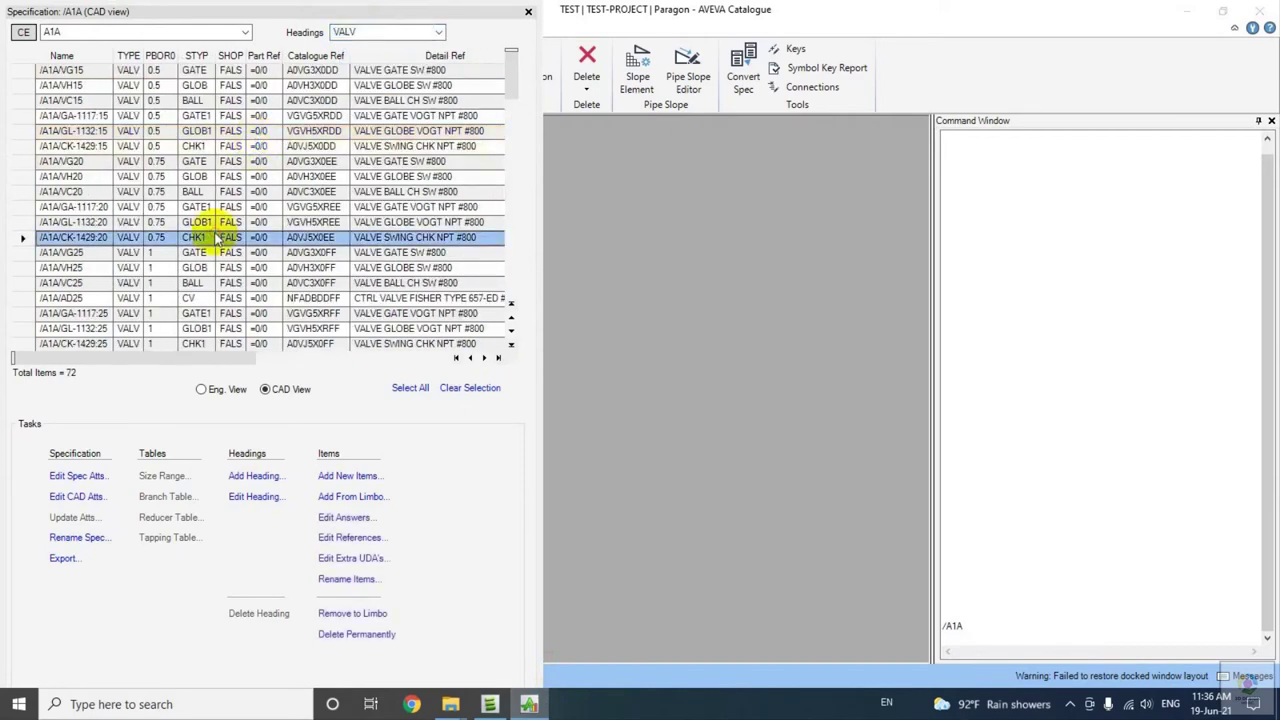
pyautogui.scroll(-3, 215, 243)
pyautogui.scroll(-5, 215, 240)
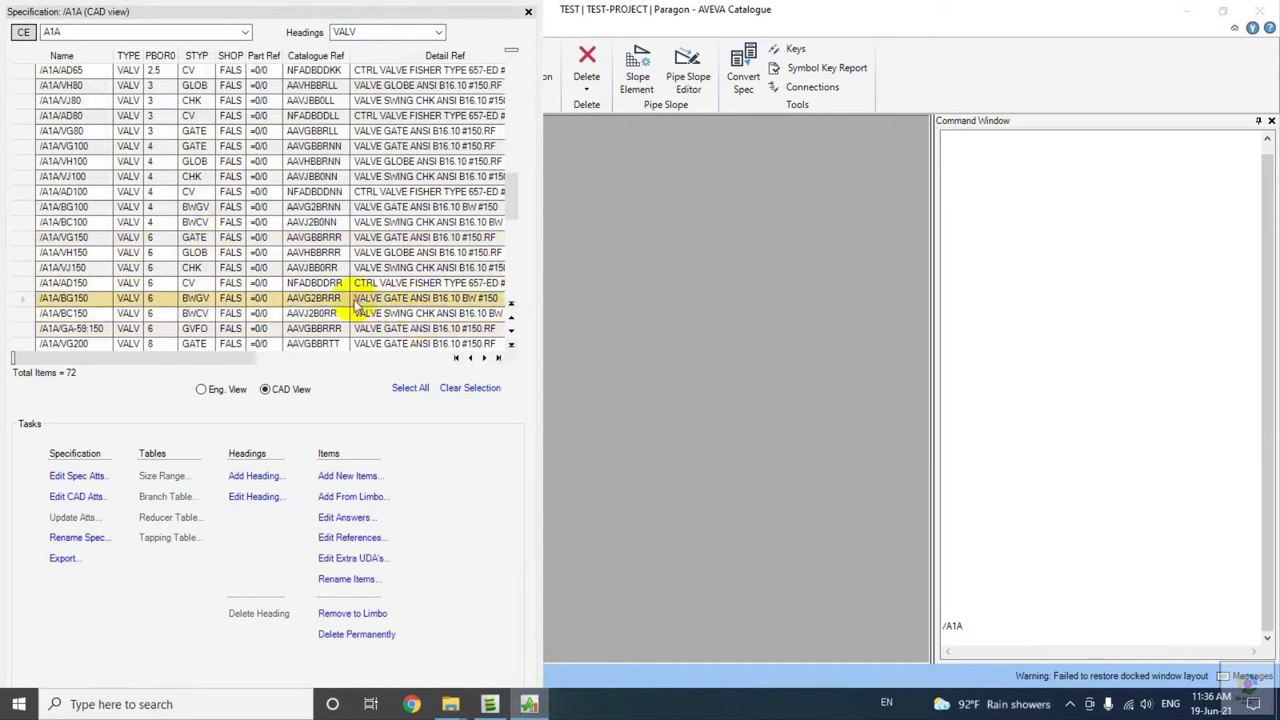
pyautogui.click(237, 300)
pyautogui.rightClick(230, 305)
pyautogui.moveTo(290, 310)
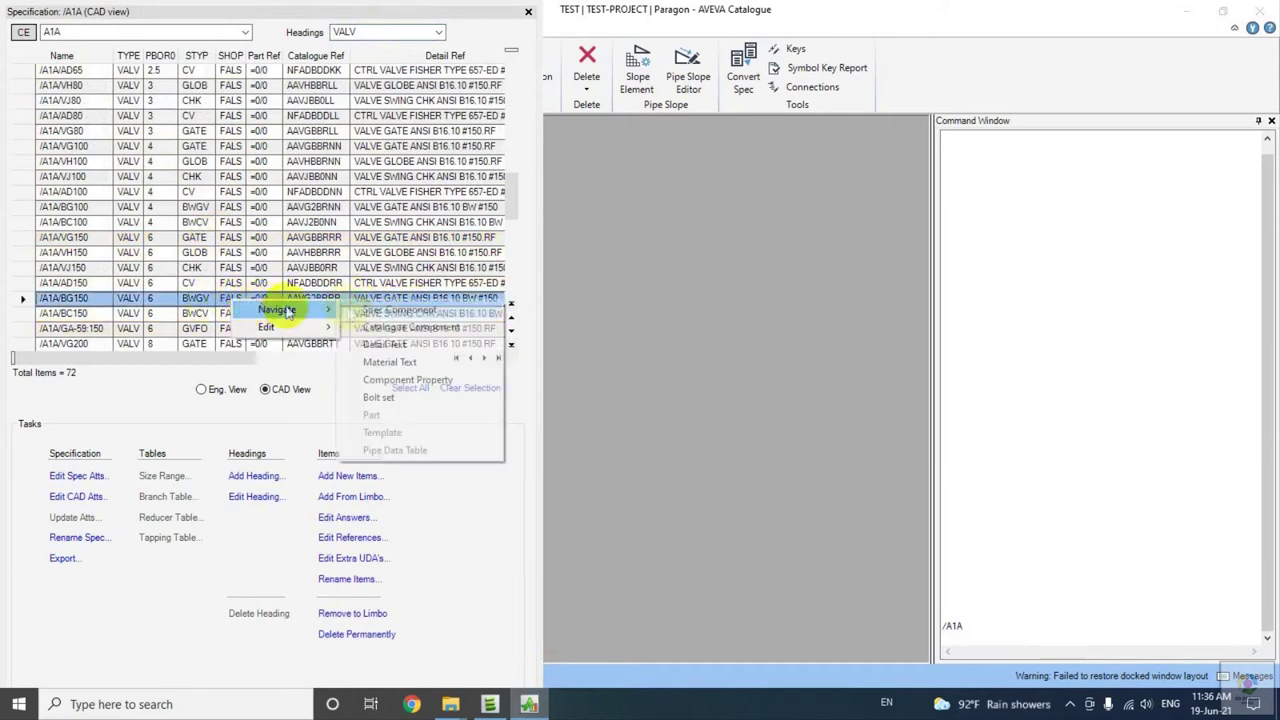
pyautogui.click(368, 314)
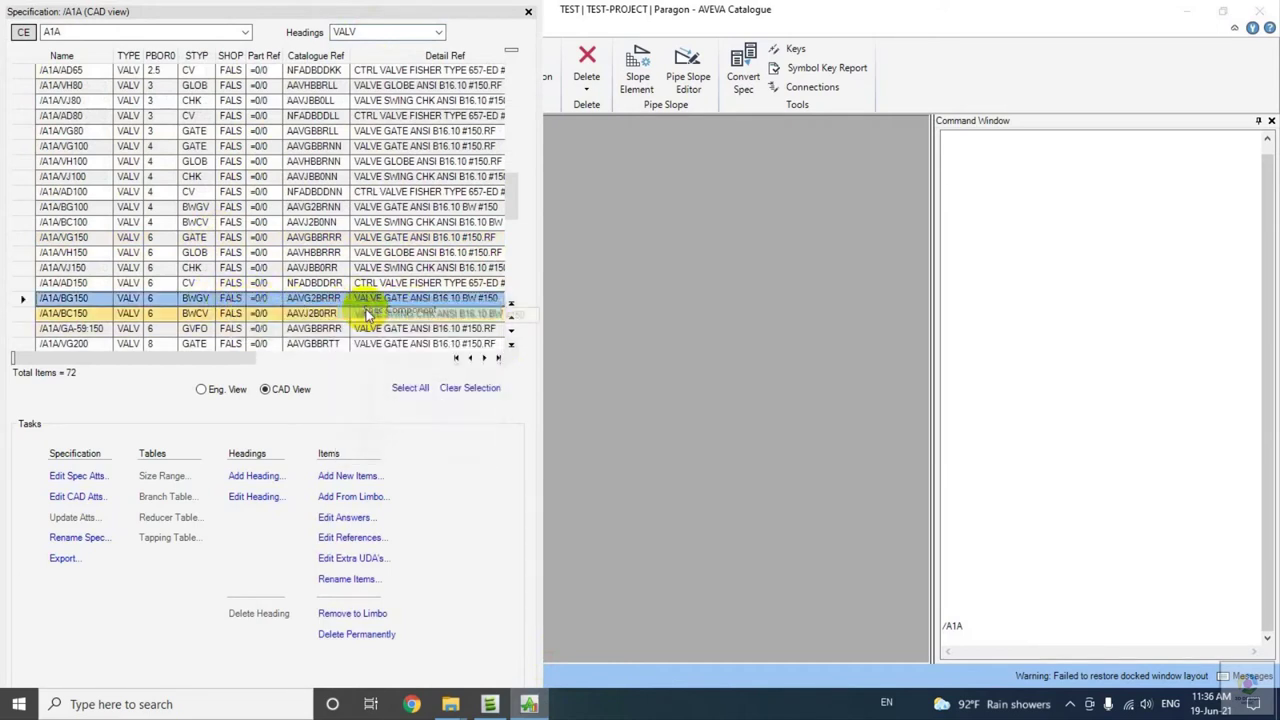
# Move the specification window clear of the Catalogue Explorer and widen the explorer to locate spec component A1A/BG150 in the tree.
pyautogui.moveTo(390, 10); pyautogui.dragTo(752, 47)
pyautogui.click(170, 290)
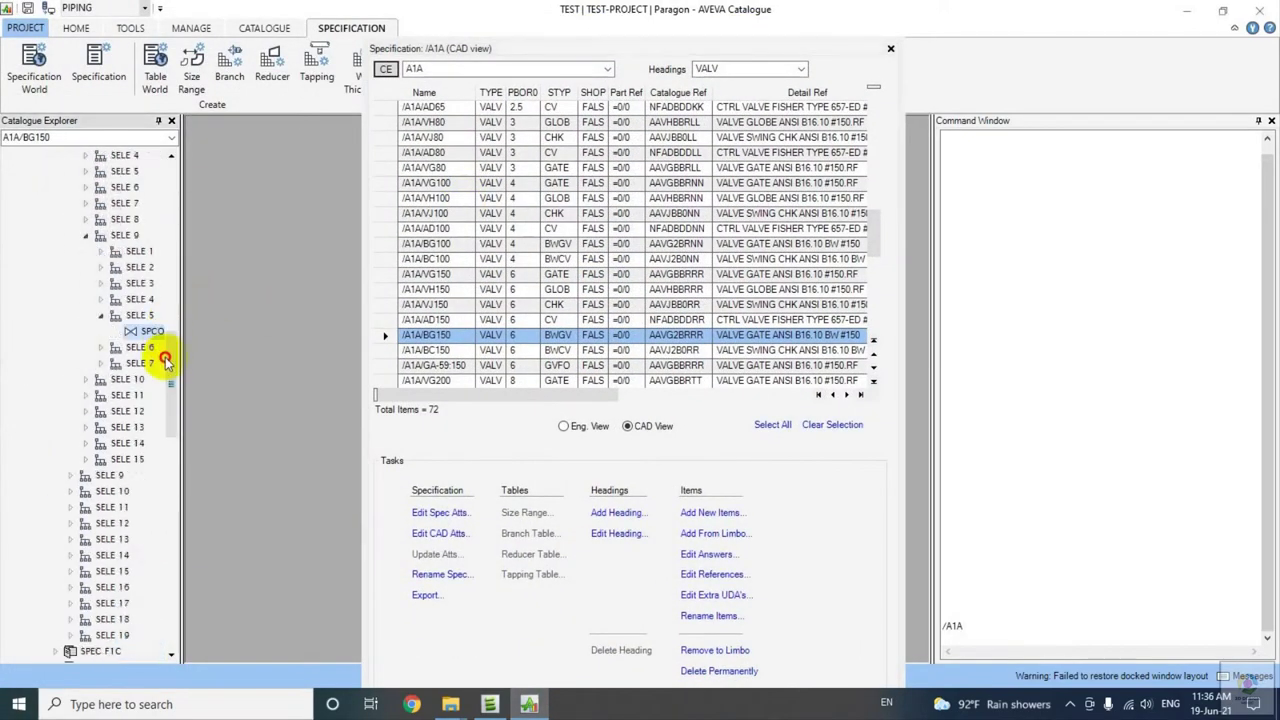
pyautogui.rightClick(490, 343)
pyautogui.moveTo(505, 344)
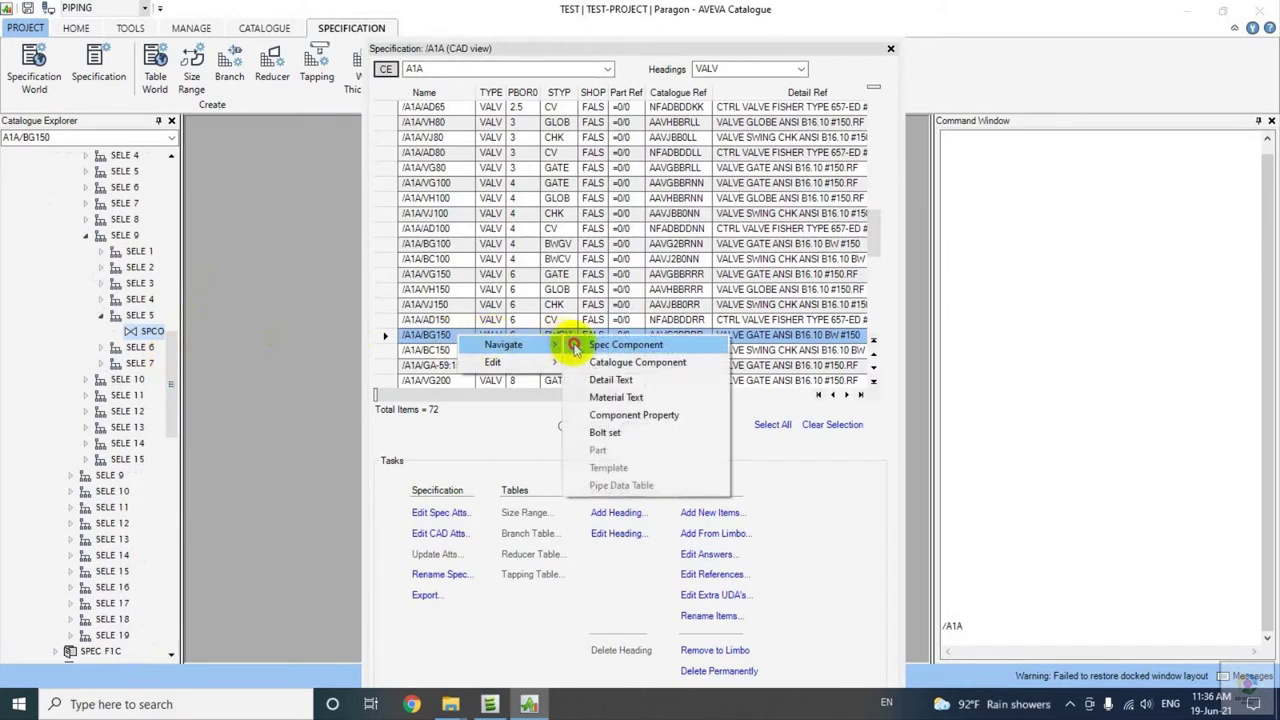
pyautogui.click(588, 333)
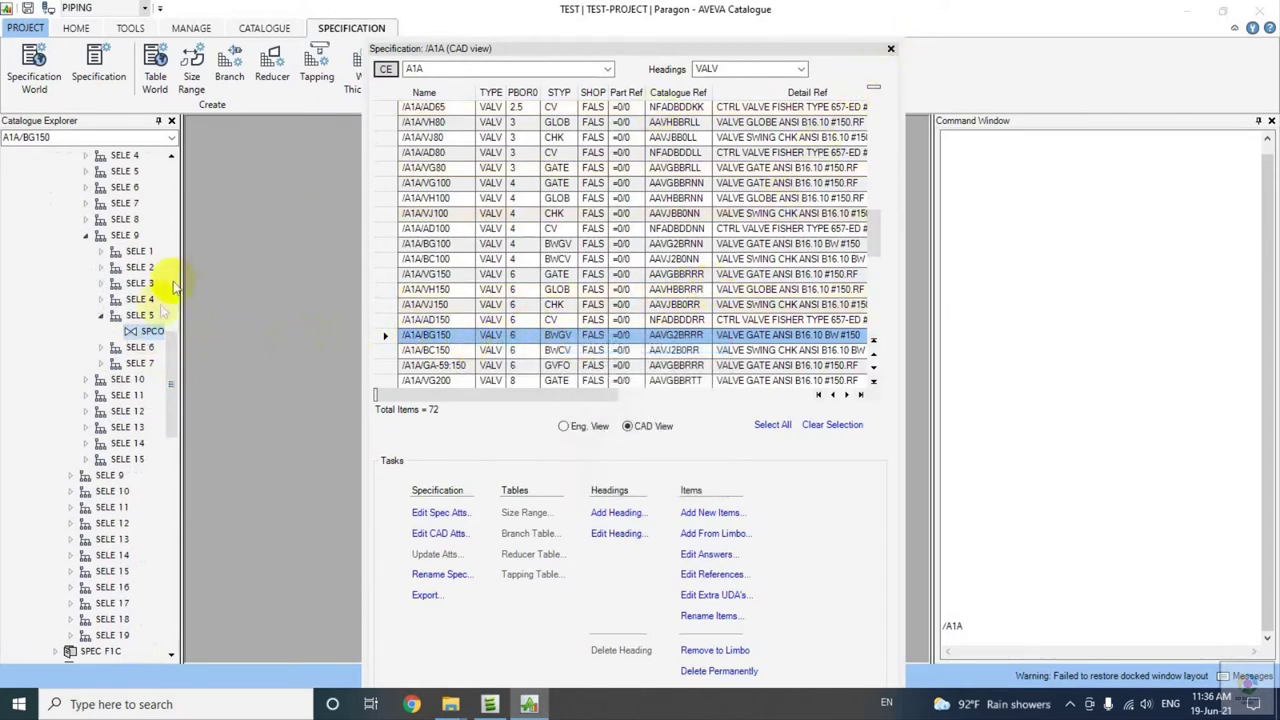
pyautogui.moveTo(184, 329); pyautogui.dragTo(269, 316)
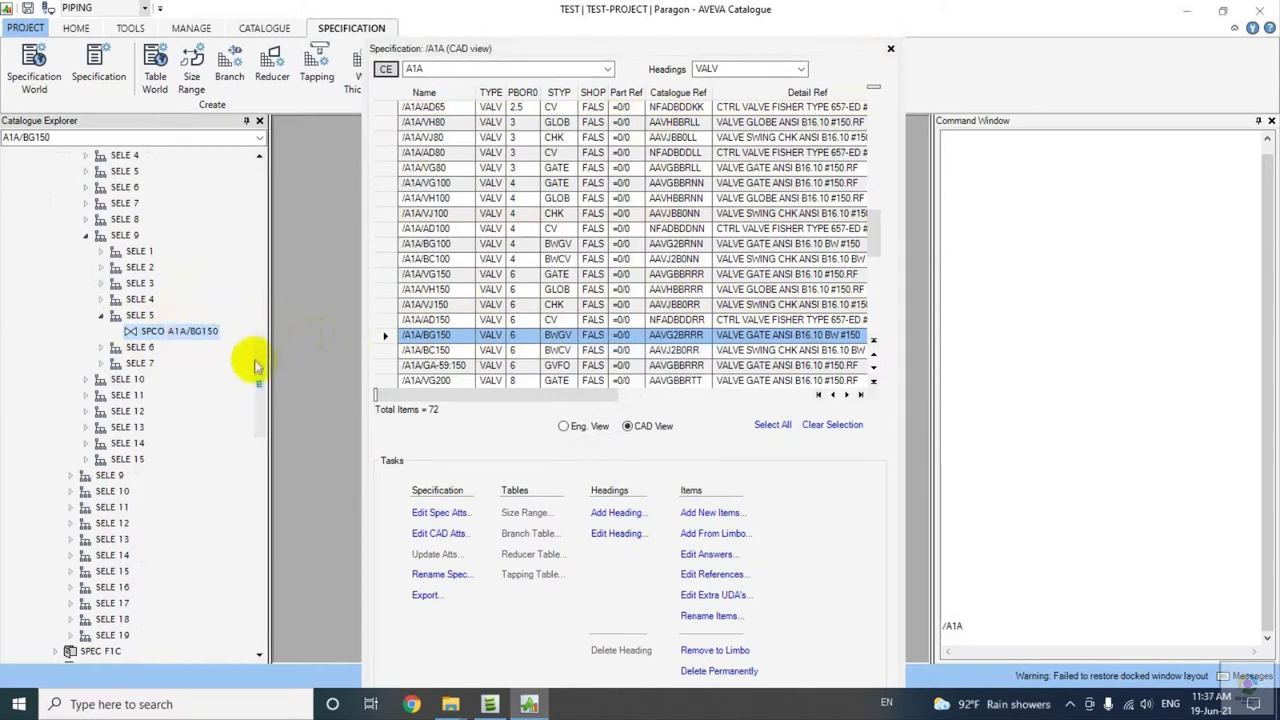
pyautogui.scroll(1, 258, 370)
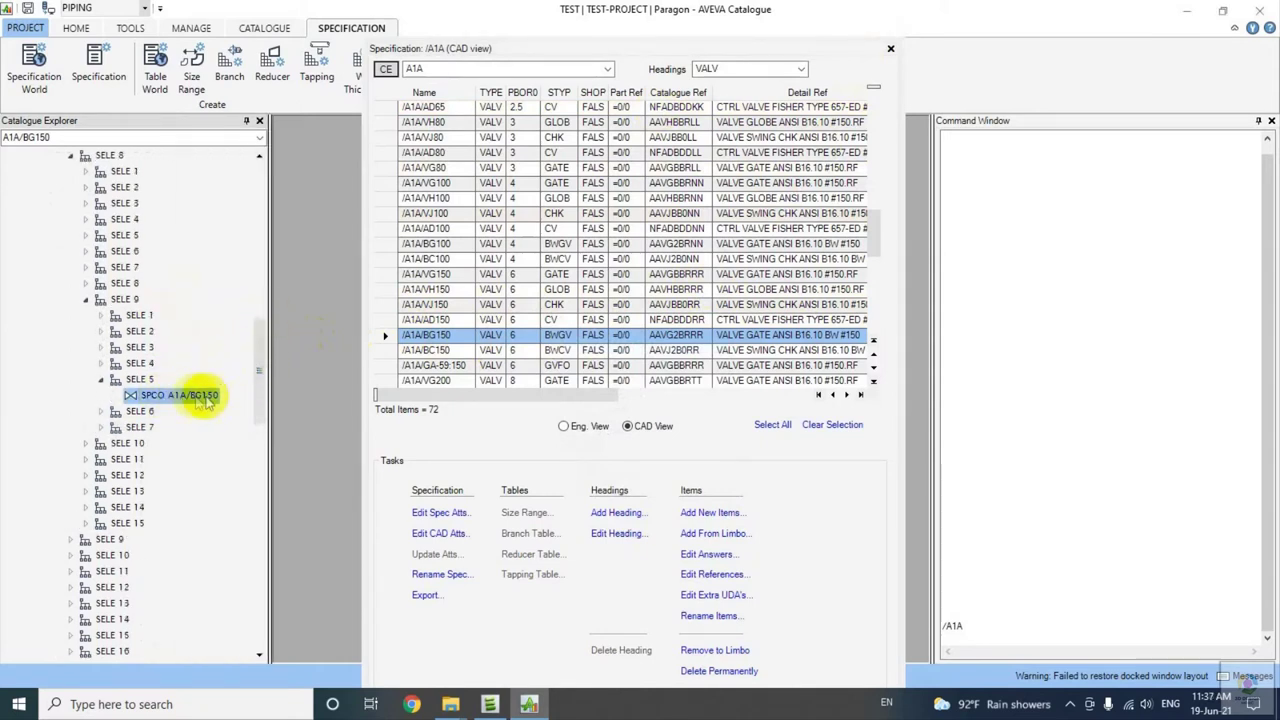
# Copy the reference of the SELE holding A1A/BG150 and run NEW SELE COPY SELEC 6 of SELEC 9 of SELEC 8 of SPECIFICATION /A1A under SELE 9.
pyautogui.click(139, 379)
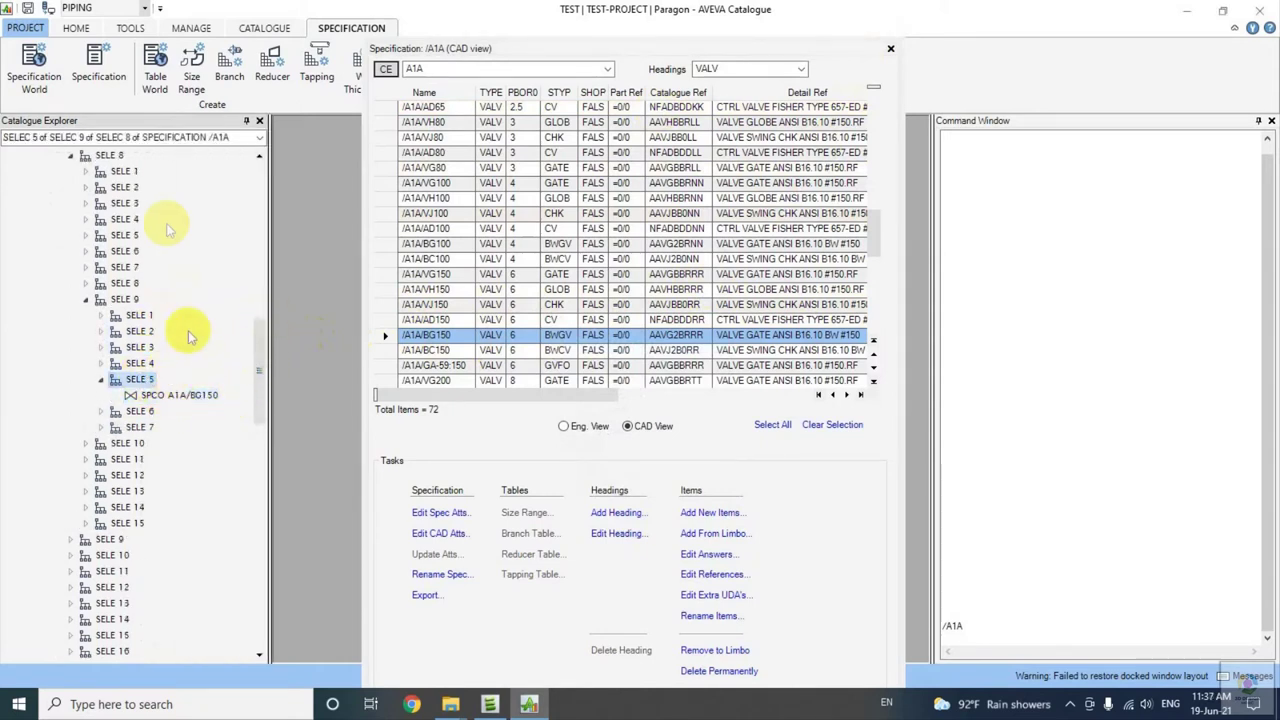
pyautogui.click(138, 140)
pyautogui.rightClick(140, 142)
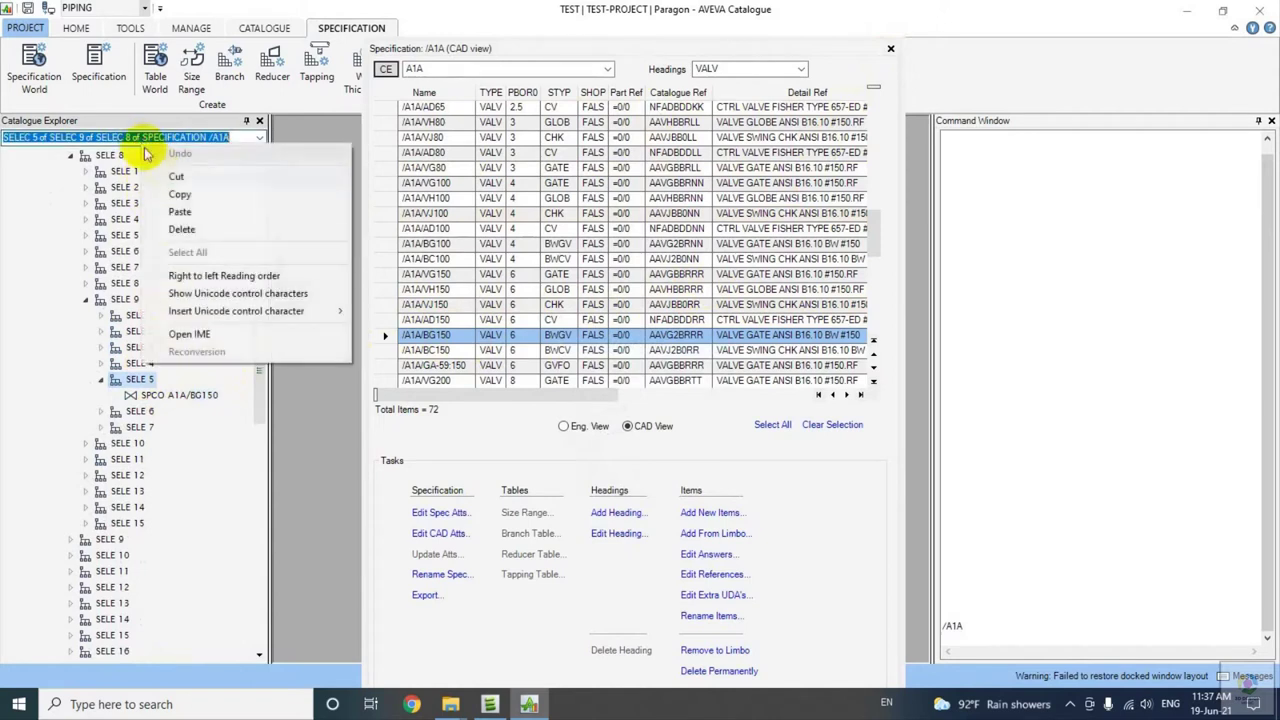
pyautogui.click(186, 196)
pyautogui.click(130, 298)
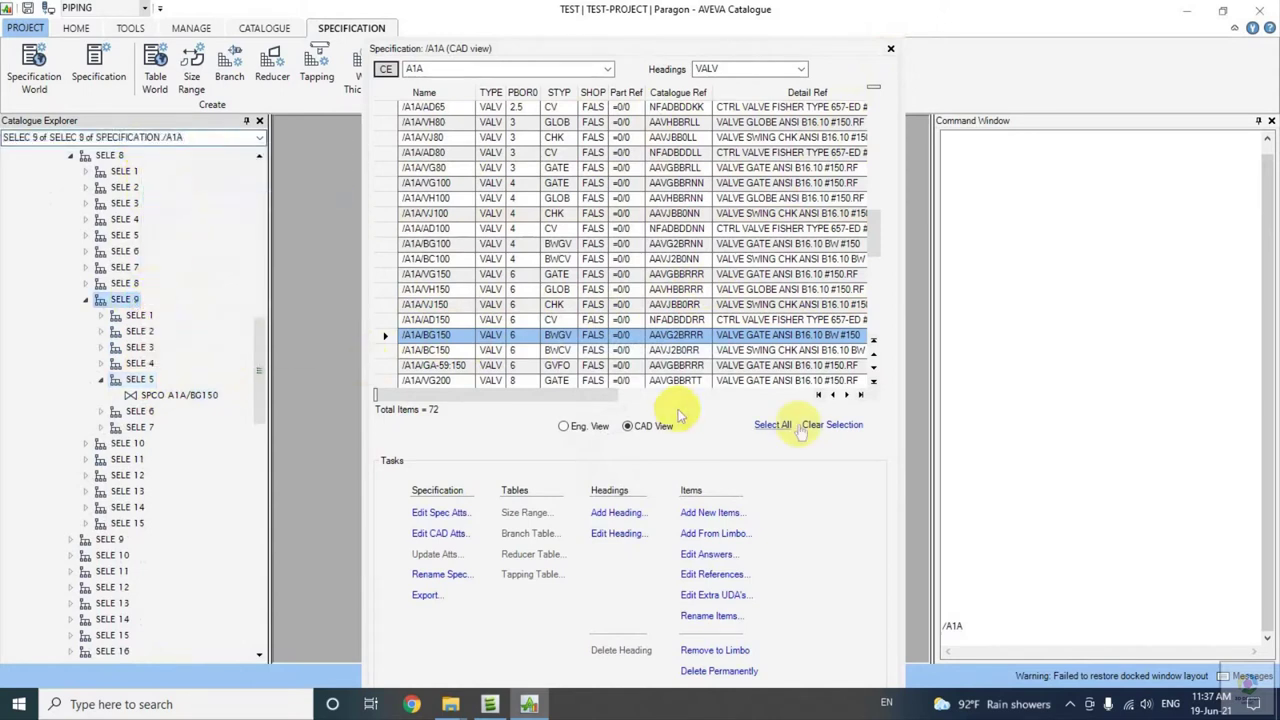
pyautogui.click(996, 427)
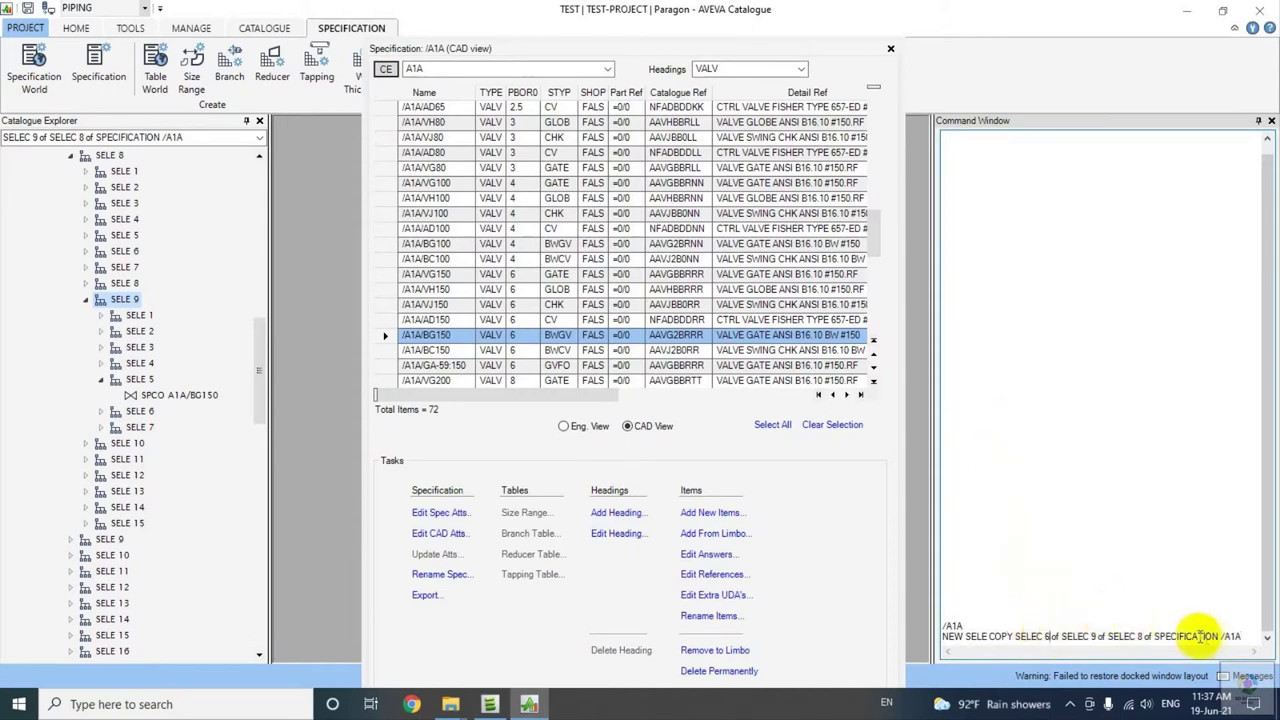
pyautogui.press('Return')
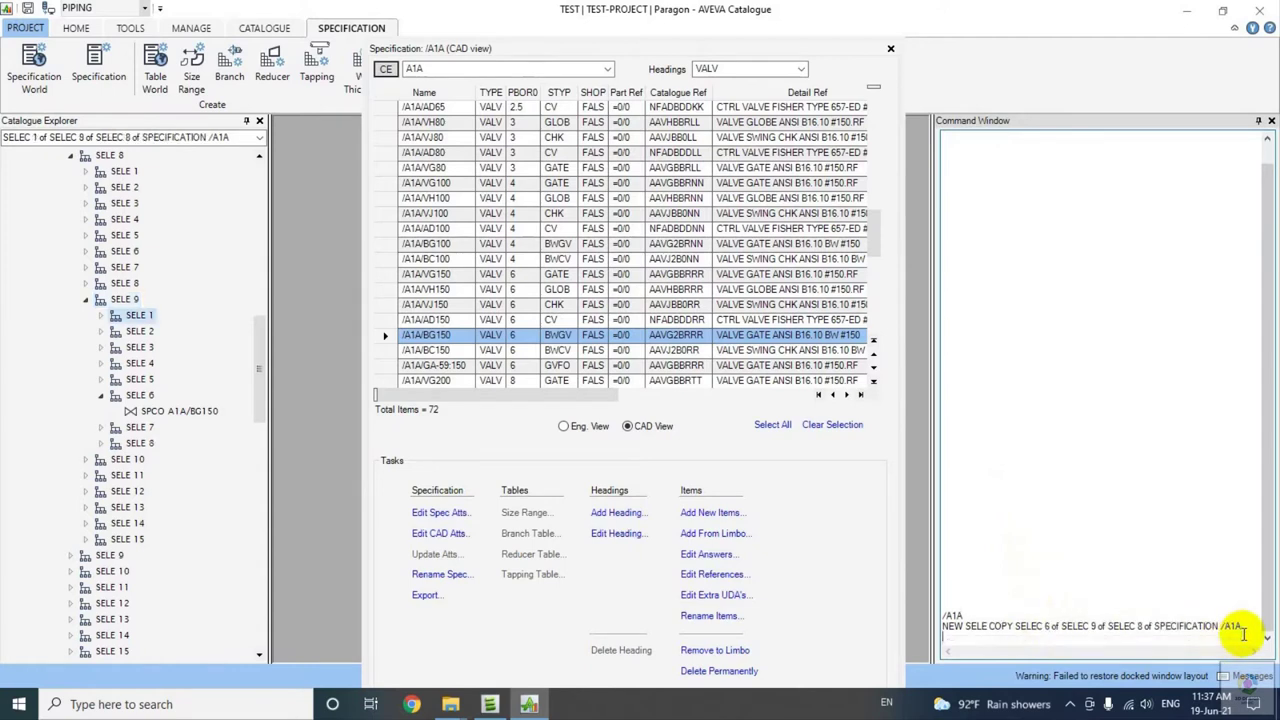
# Expand the new SELE 1 under SELE 9 and compare it with SELE 6, which holds A1A/BG150.
pyautogui.click(101, 315)
pyautogui.click(172, 427)
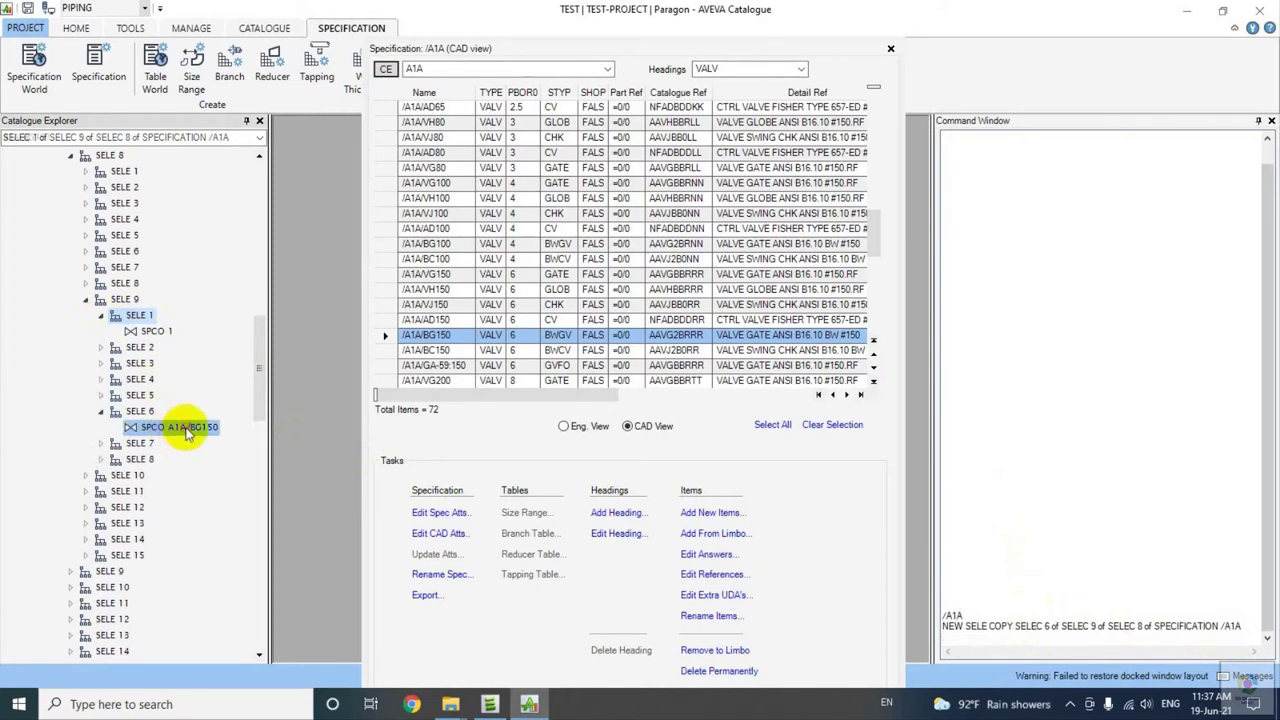
pyautogui.click(140, 411)
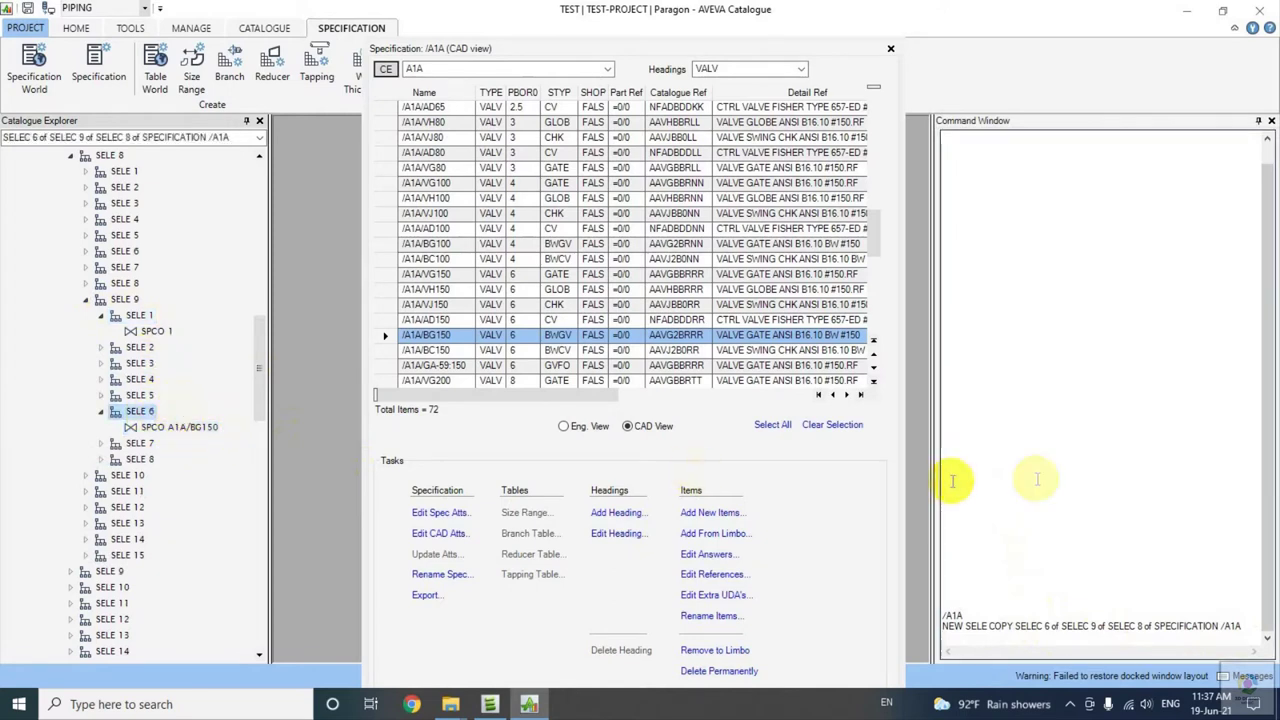
pyautogui.click(1050, 473)
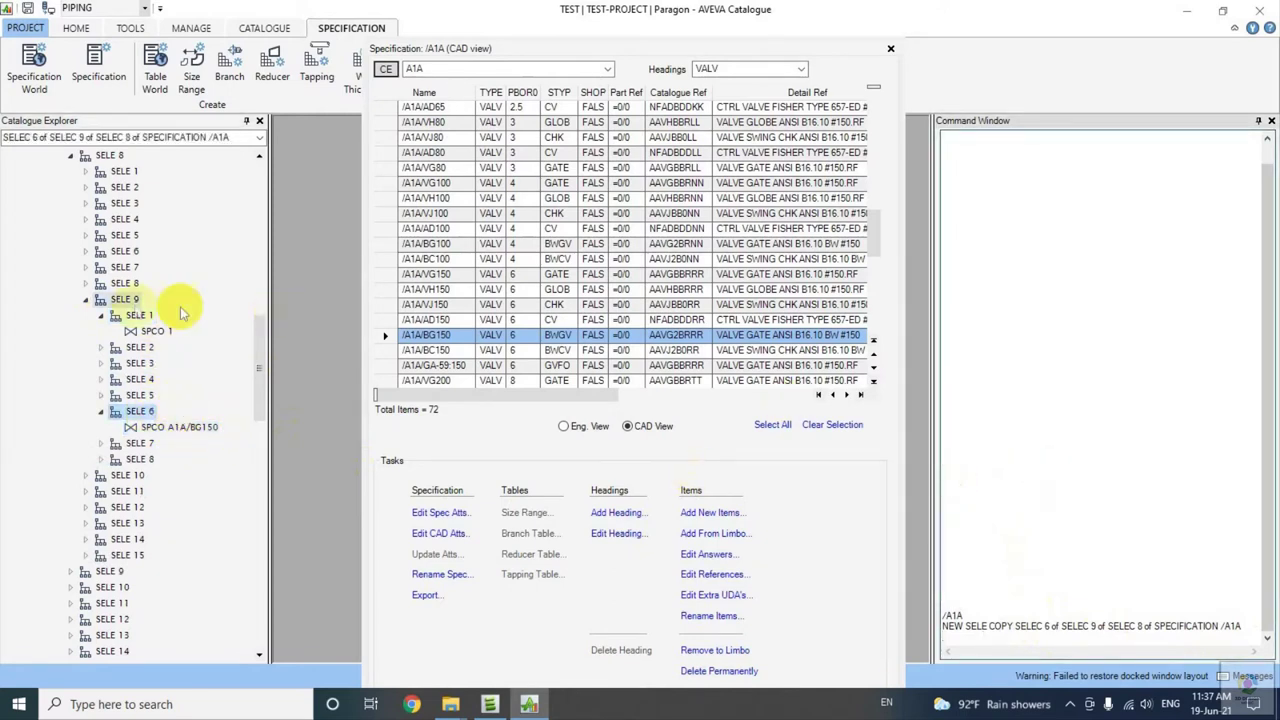
# Query the attributes of the new SELE 1 under SELE 9 and set its Tanswer to 'BWGV-300#'.
pyautogui.click(140, 315)
pyautogui.click(1117, 411)
pyautogui.write('Q')
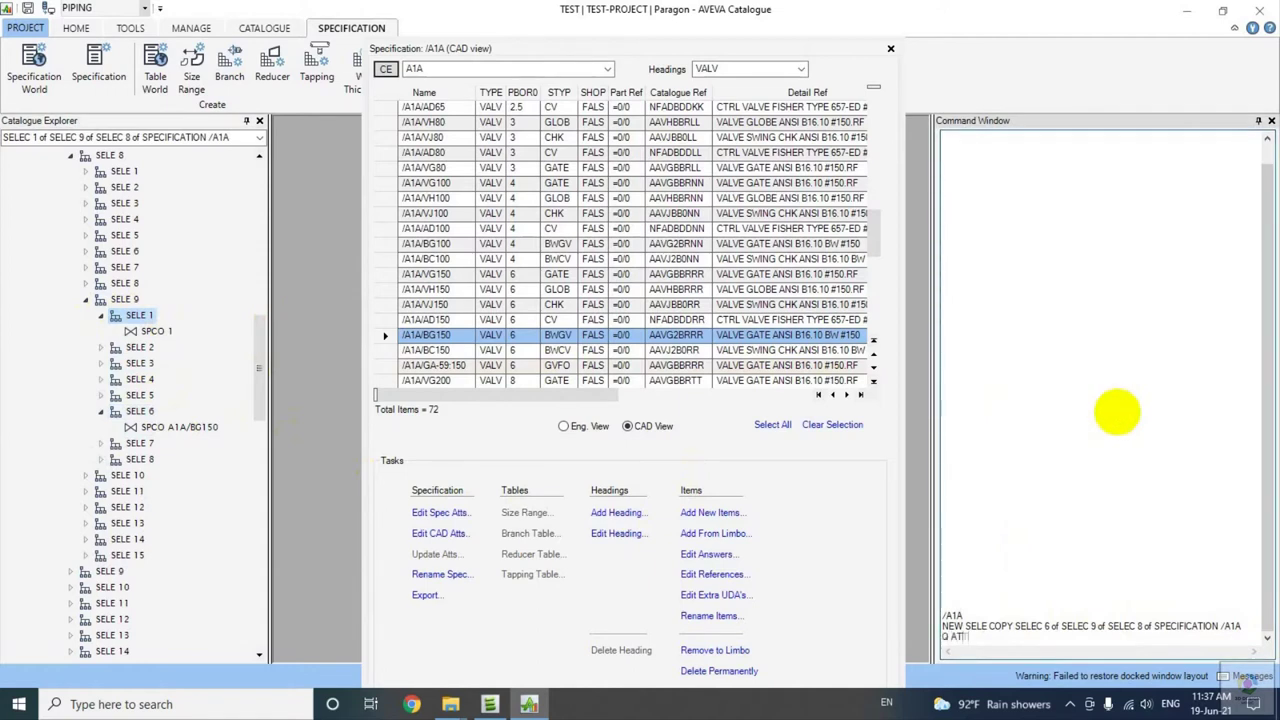
pyautogui.write(' ATT')
pyautogui.press('Return')
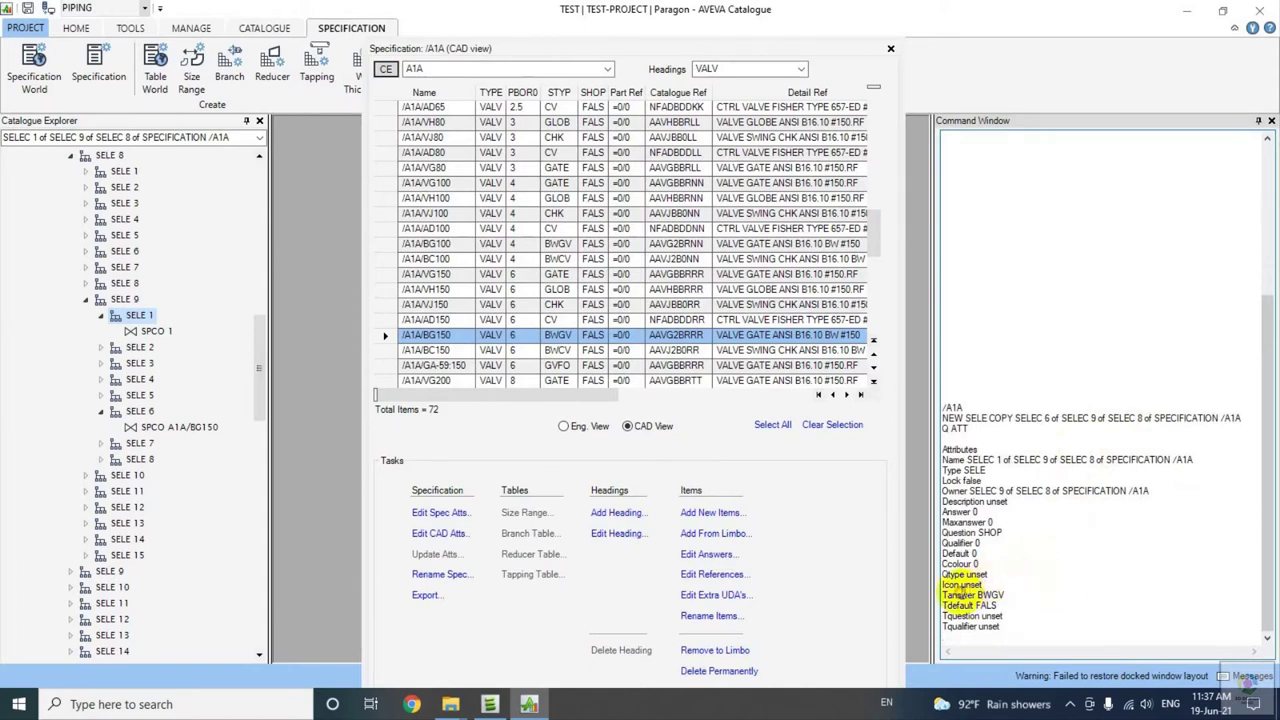
pyautogui.click(977, 636)
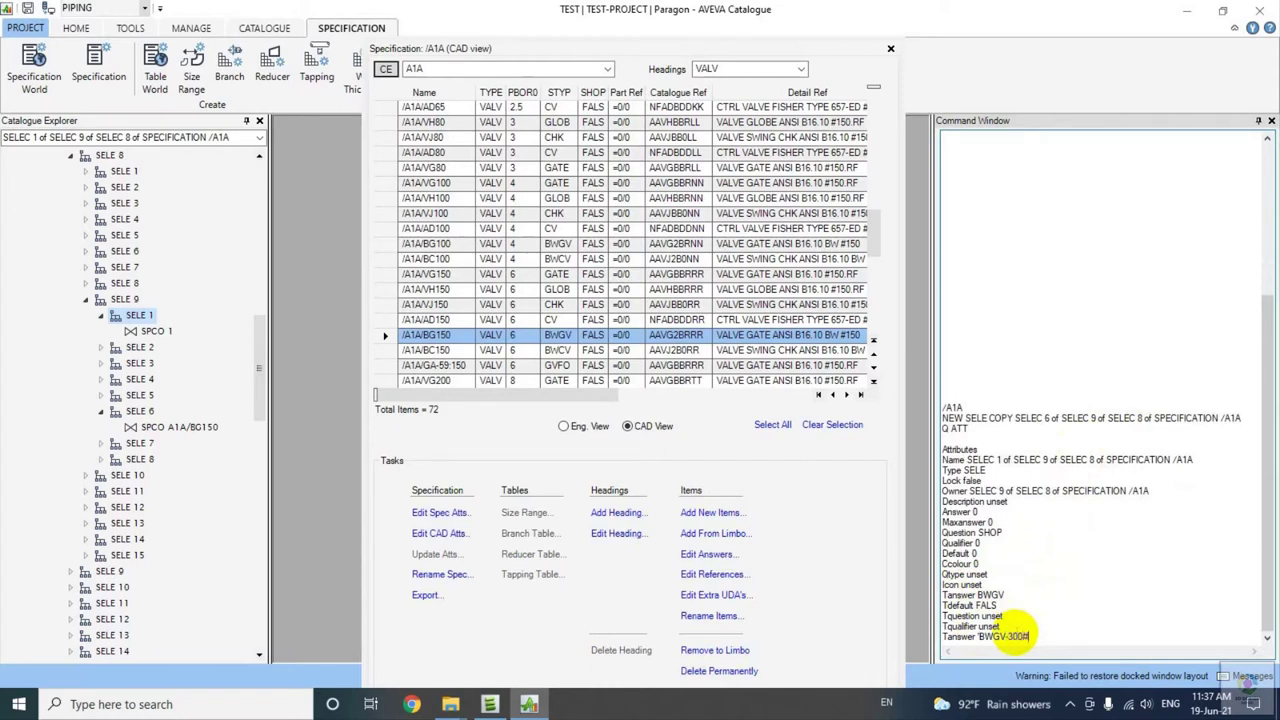
pyautogui.press('Return')
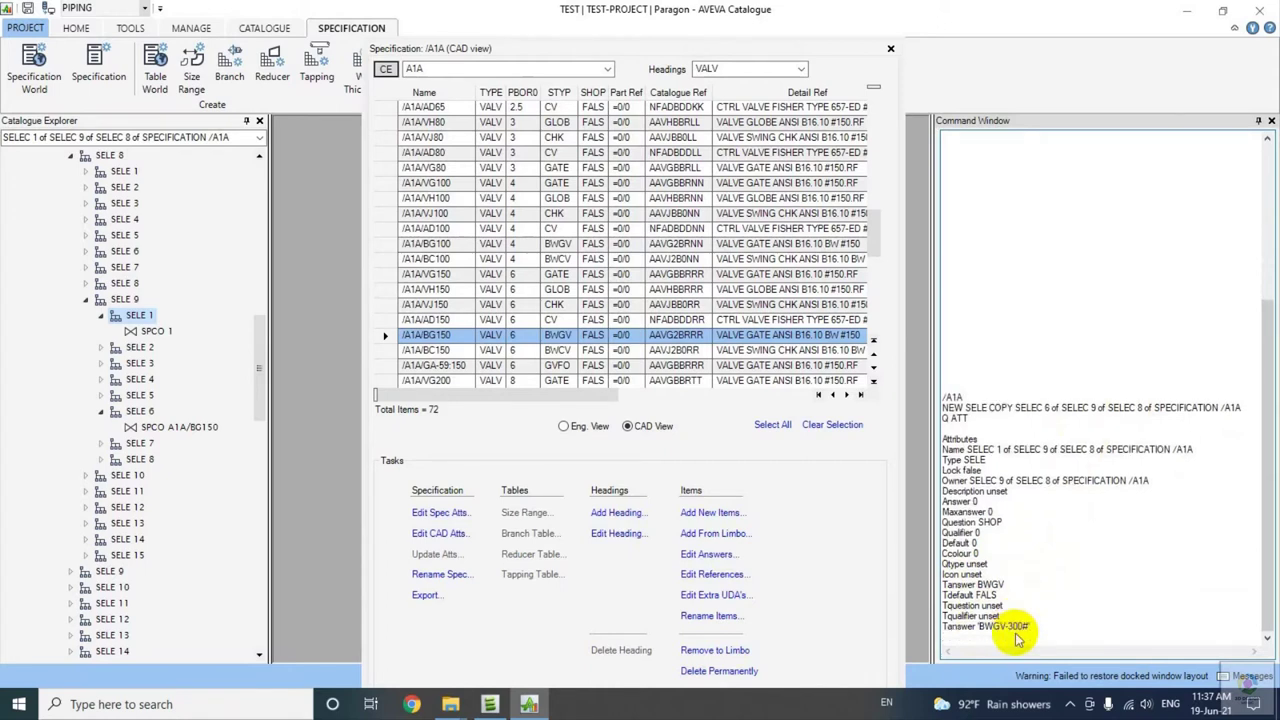
# Query the attributes of spec component A1A/BG150 and name the unnamed SPCO 1 under SELE 1 /A1A/BG150-300#.
pyautogui.click(205, 426)
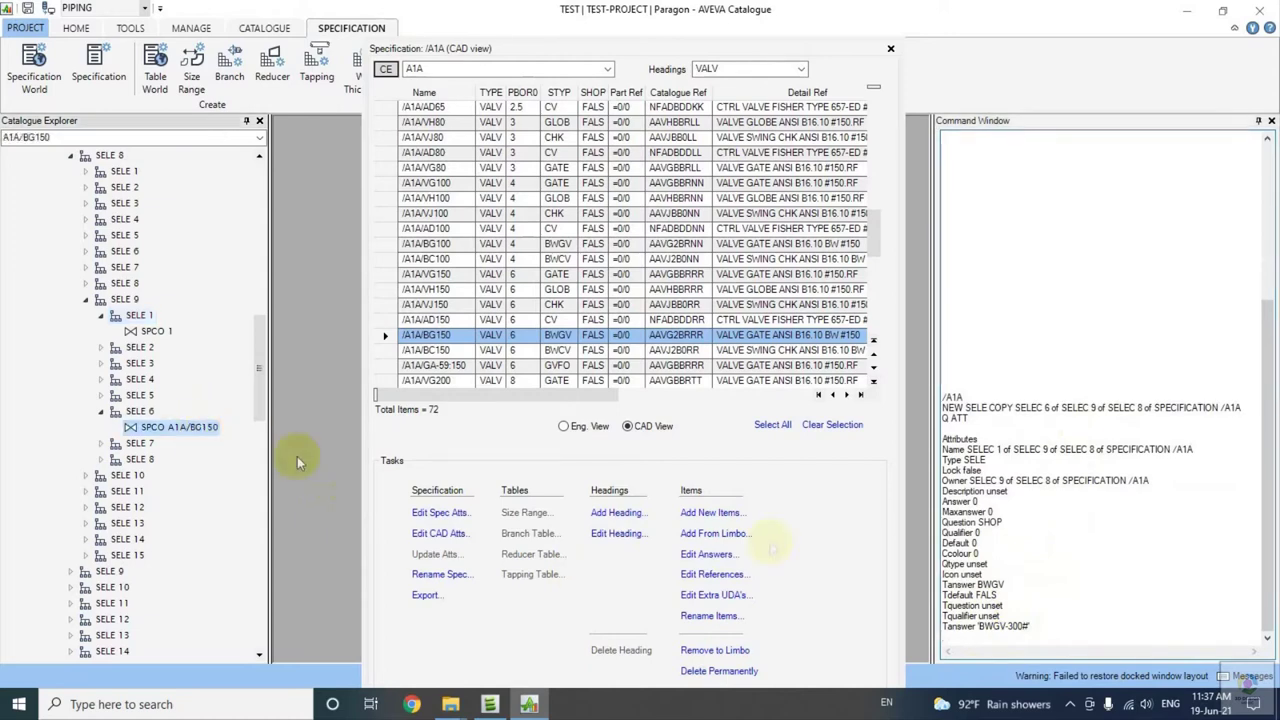
pyautogui.press('Return')
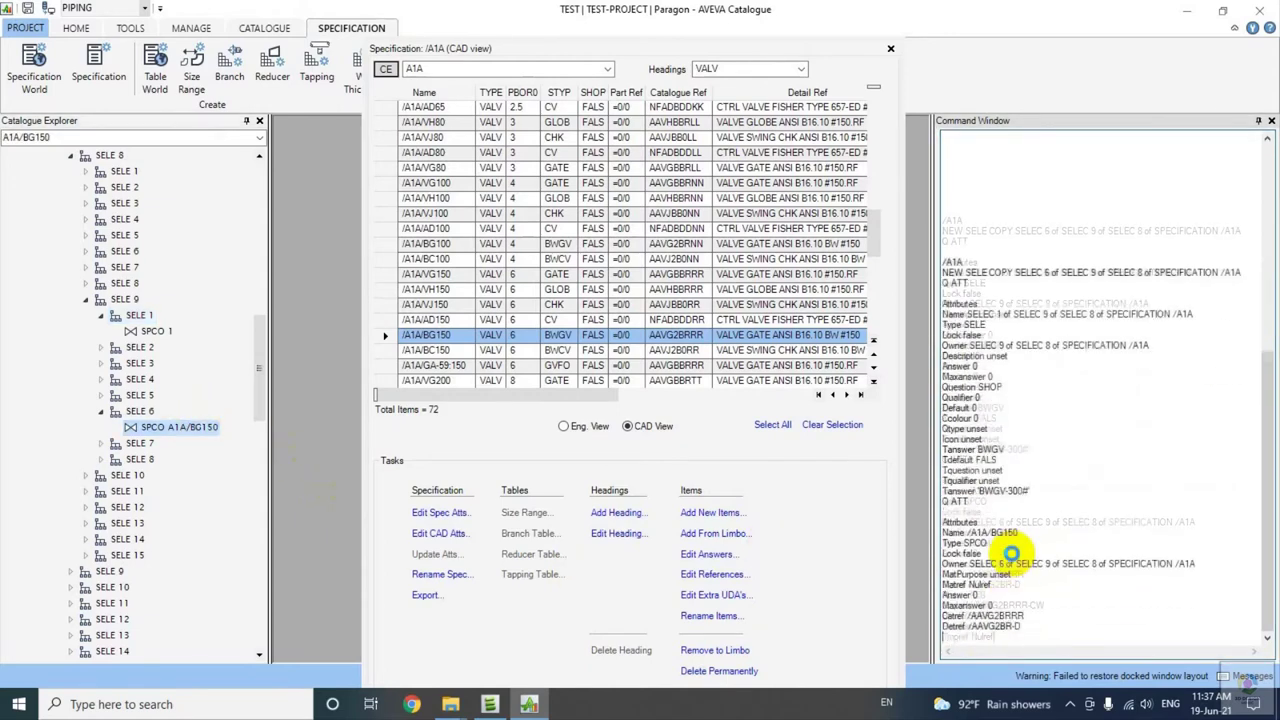
pyautogui.click(150, 331)
pyautogui.doubleClick(995, 408)
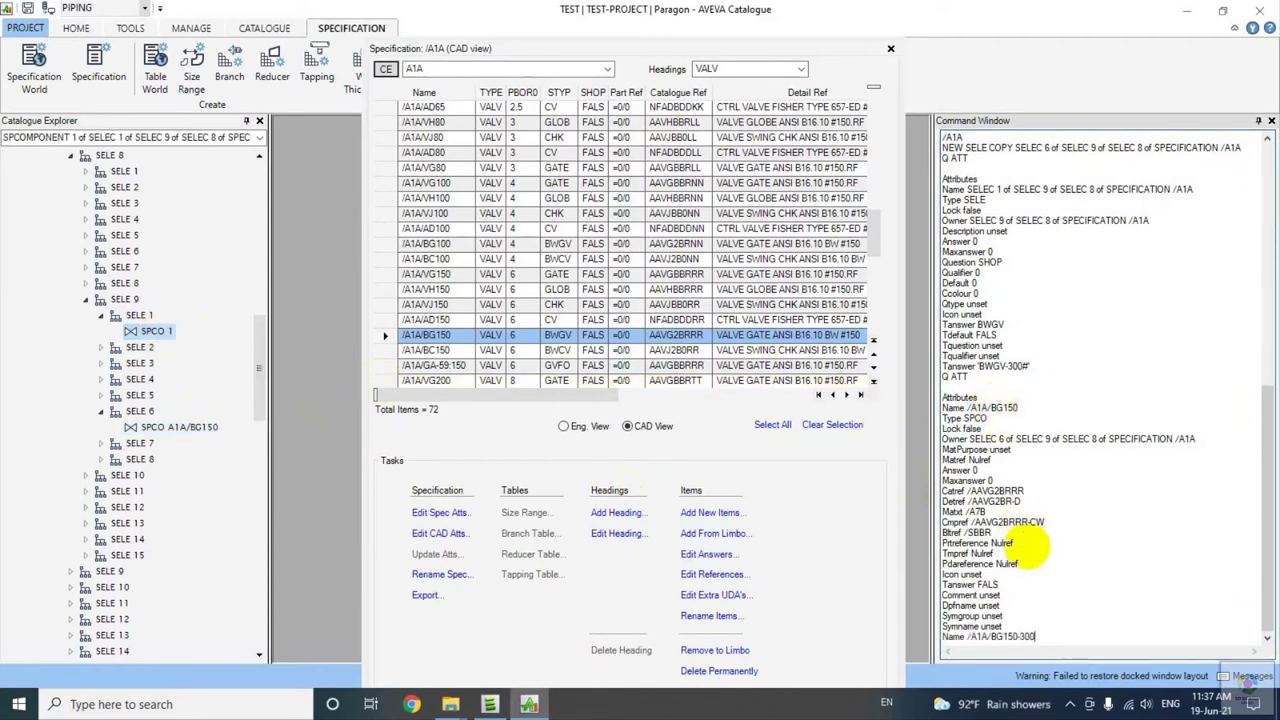
pyautogui.press('Return')
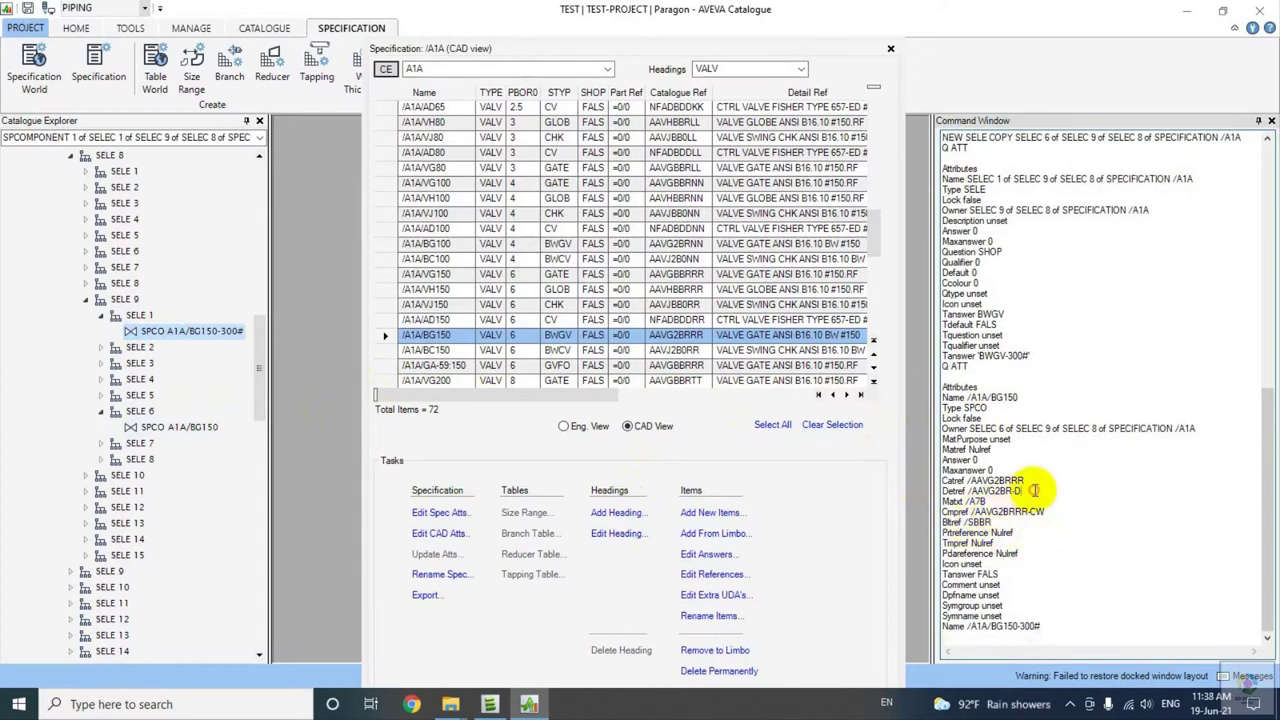
# Review A1A/BG150's queried reference attributes and check the A1A/BG150-300# item's references in the reloaded A1A valve list.
pyautogui.moveTo(1028, 481); pyautogui.dragTo(943, 481)
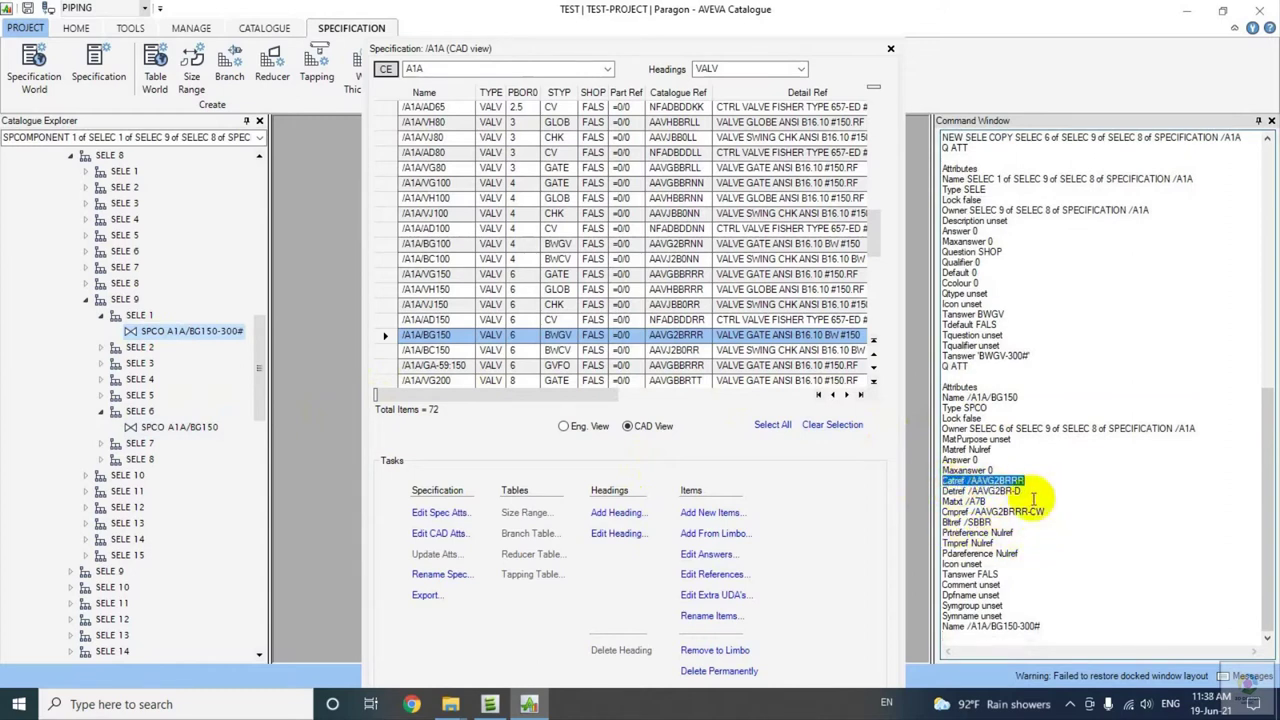
pyautogui.moveTo(1046, 511); pyautogui.dragTo(910, 522)
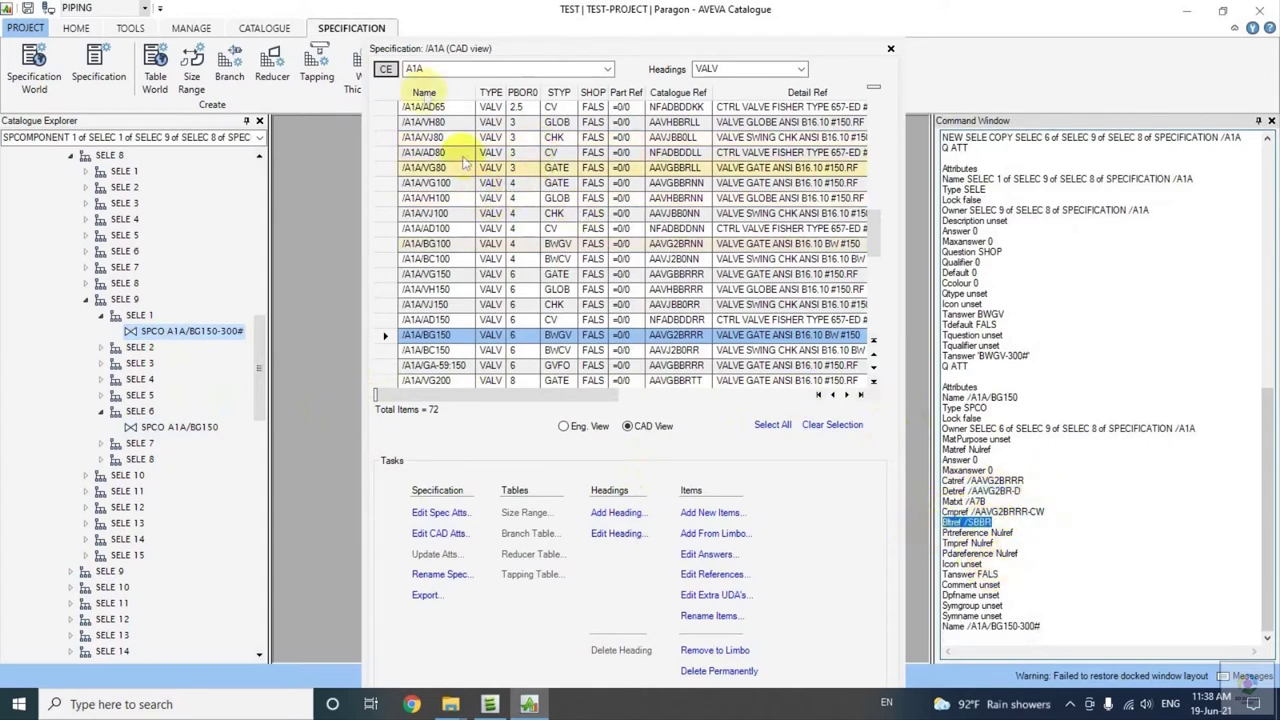
pyautogui.click(387, 70)
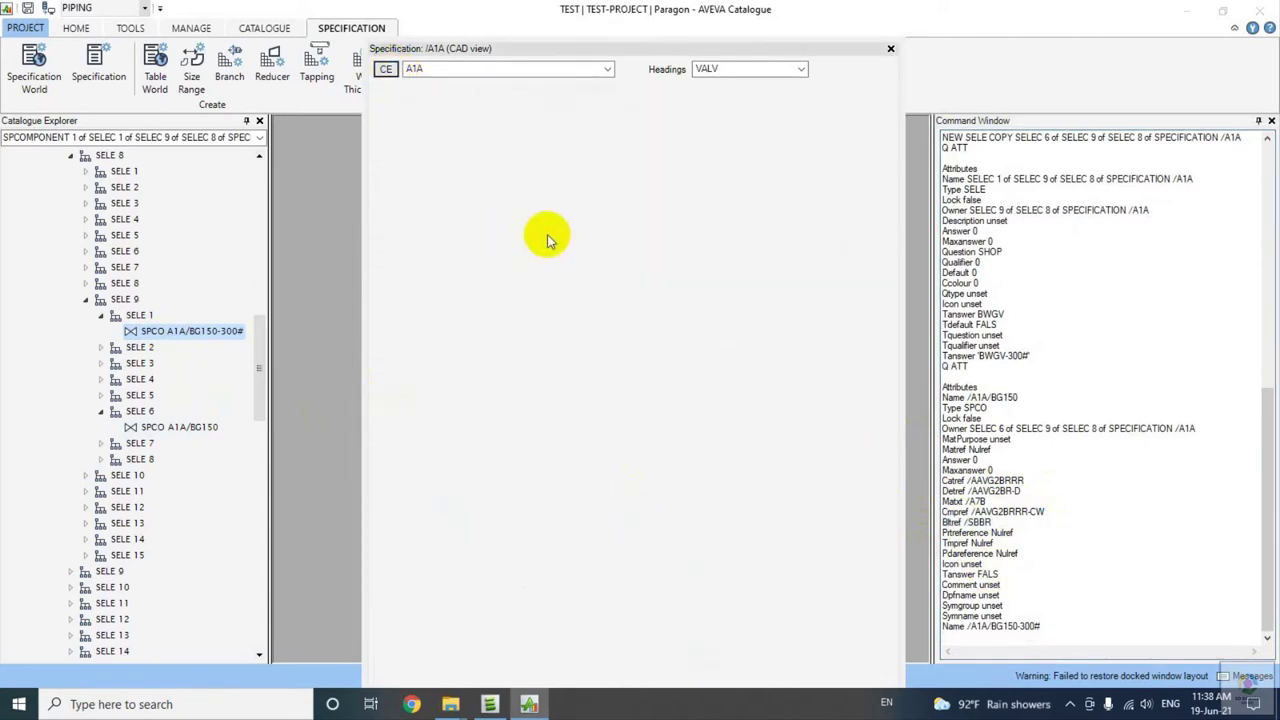
pyautogui.click(513, 290)
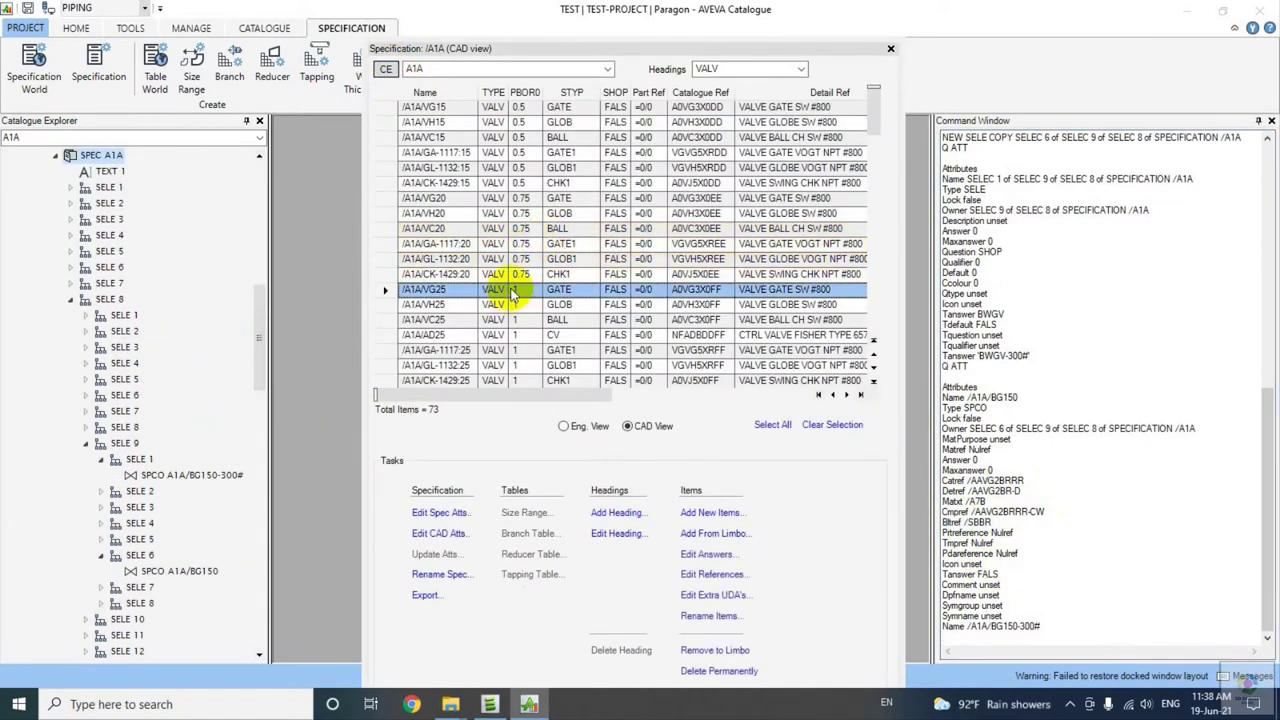
pyautogui.scroll(-10, 513, 290)
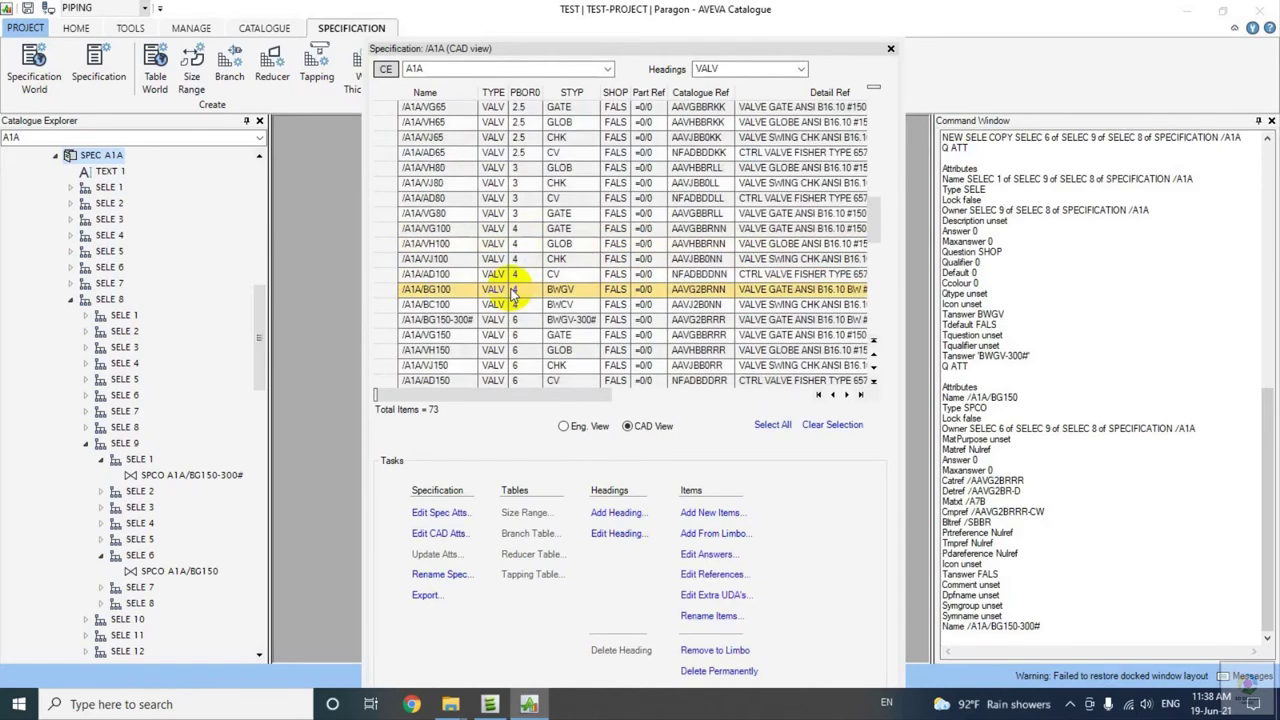
pyautogui.click(540, 230)
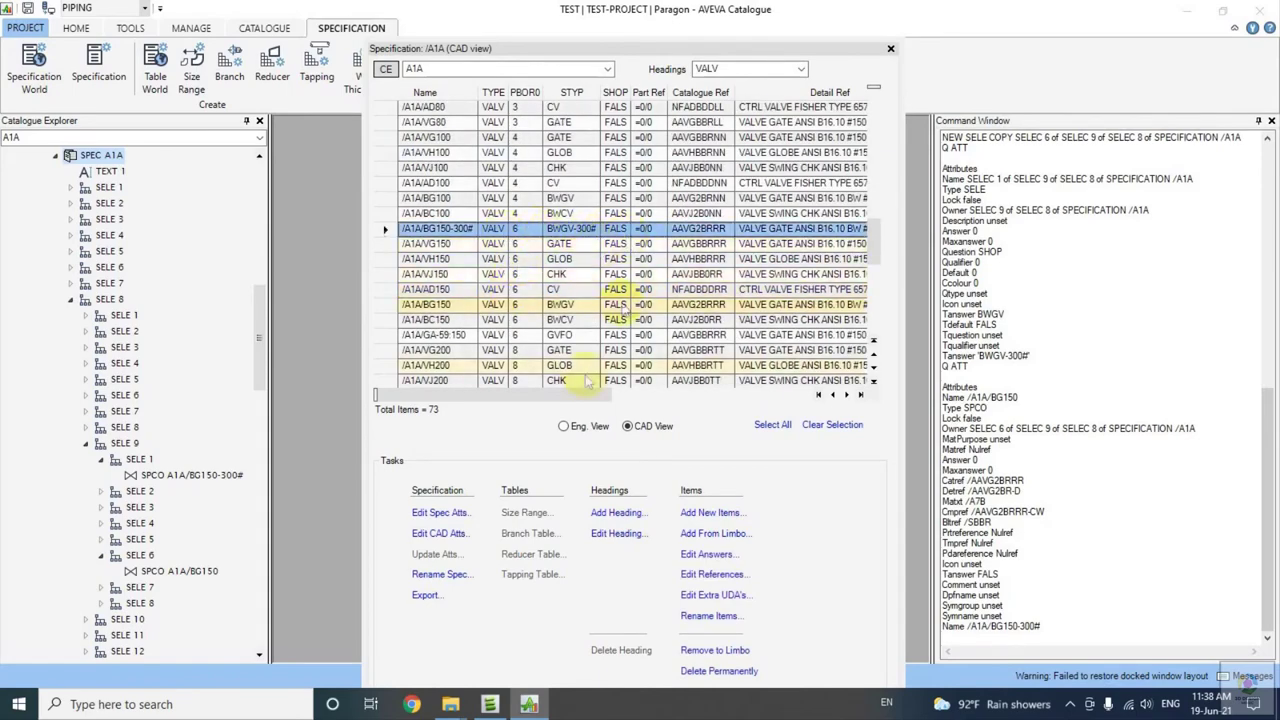
pyautogui.moveTo(520, 400); pyautogui.dragTo(652, 402)
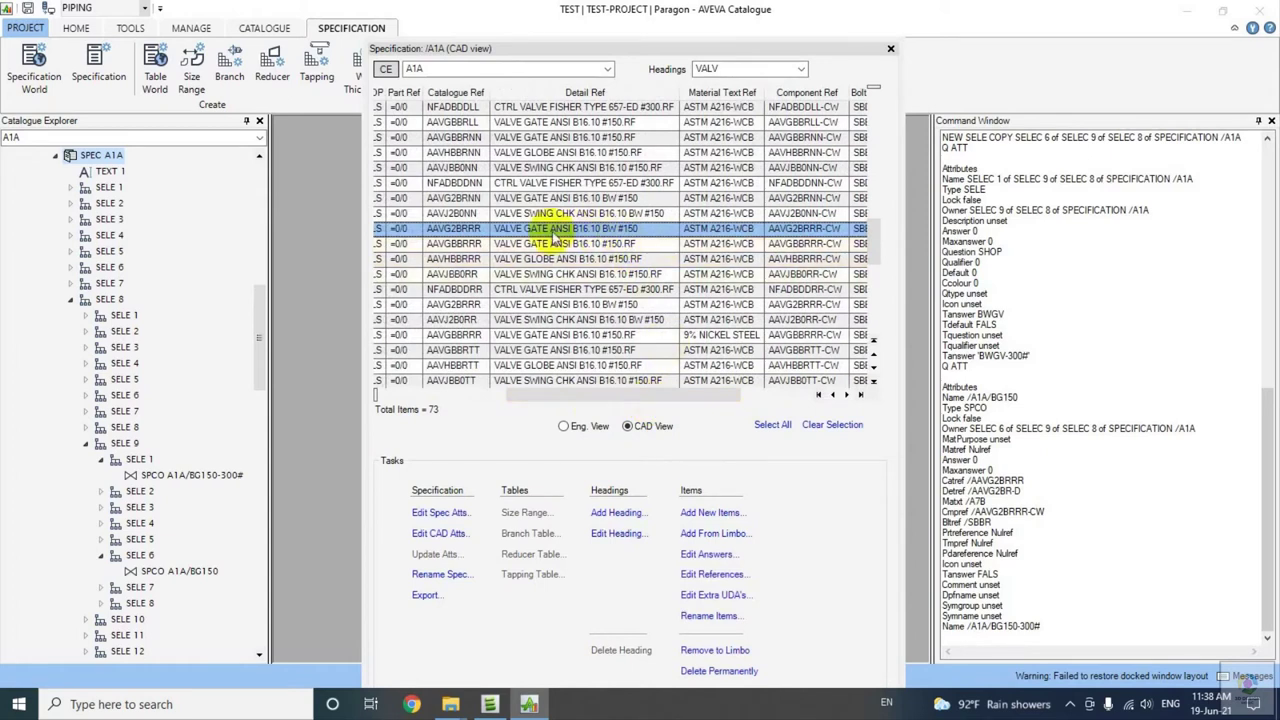
pyautogui.click(1033, 530)
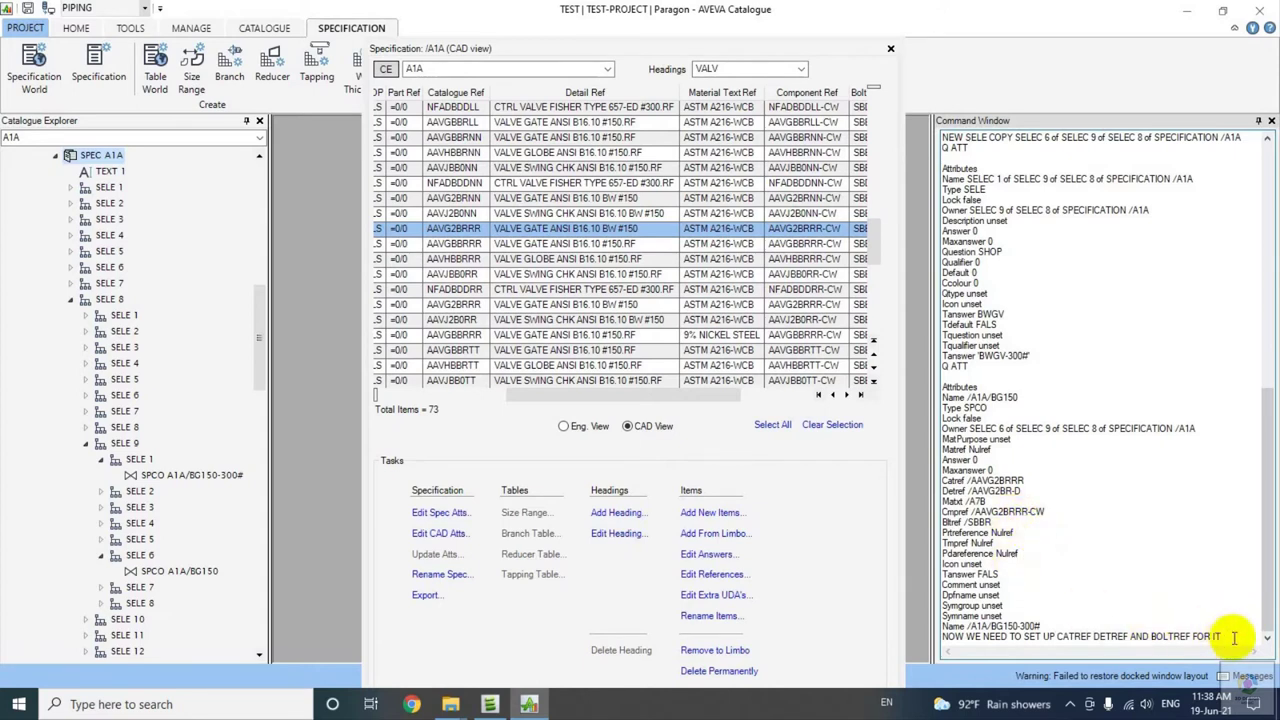
pyautogui.moveTo(1233, 637); pyautogui.dragTo(931, 636)
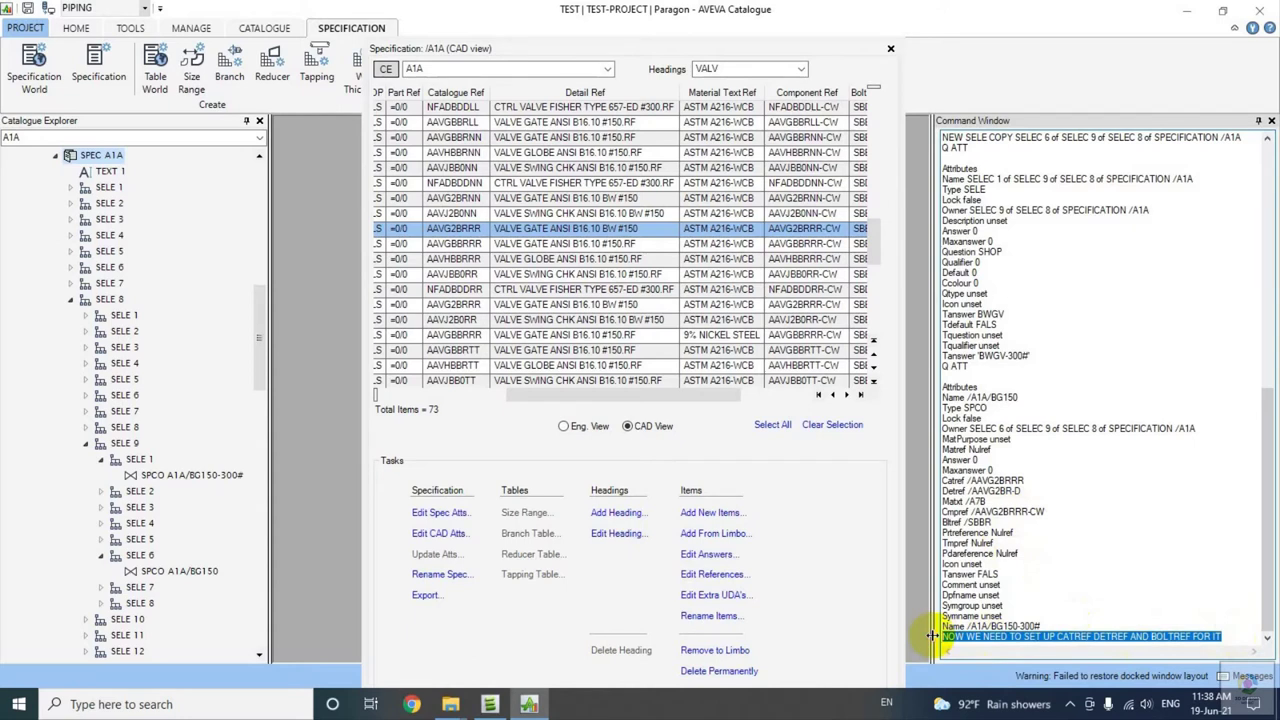
pyautogui.press('Delete')
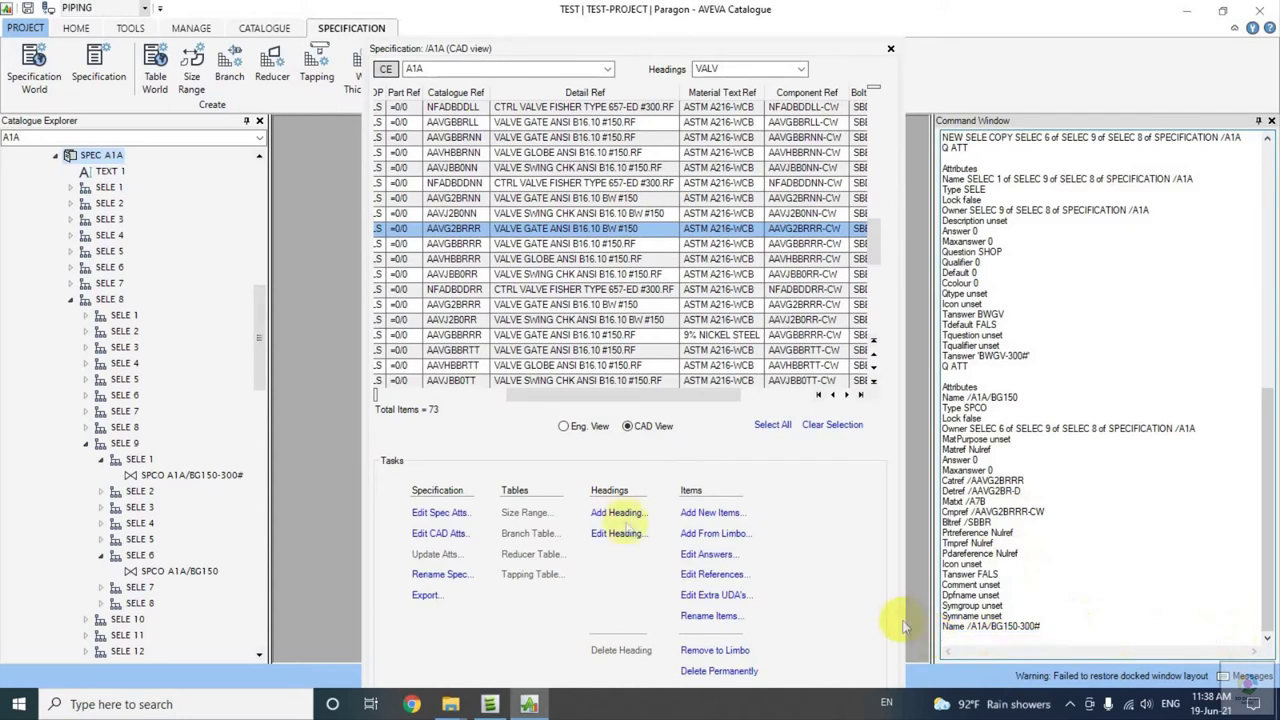
# Make spec component A1A/BG150-300# the current element and clear the command window's output.
pyautogui.scroll(-3, 245, 345)
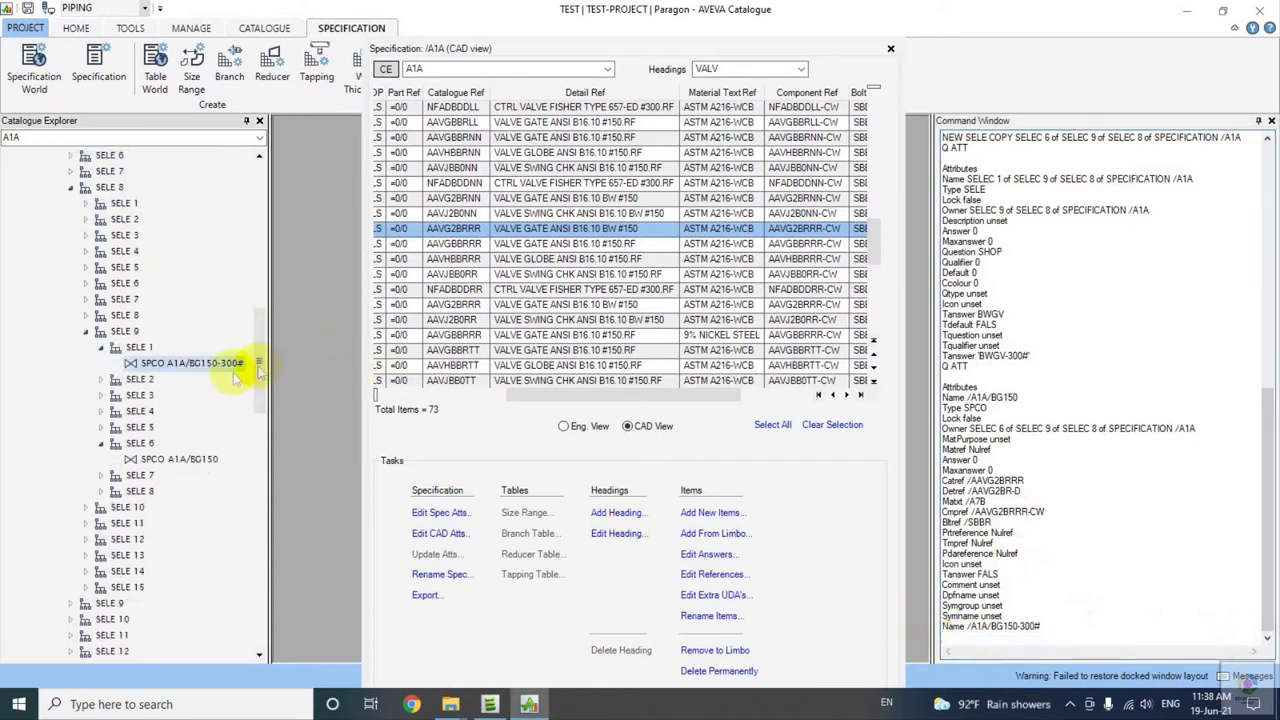
pyautogui.click(195, 363)
pyautogui.rightClick(1062, 479)
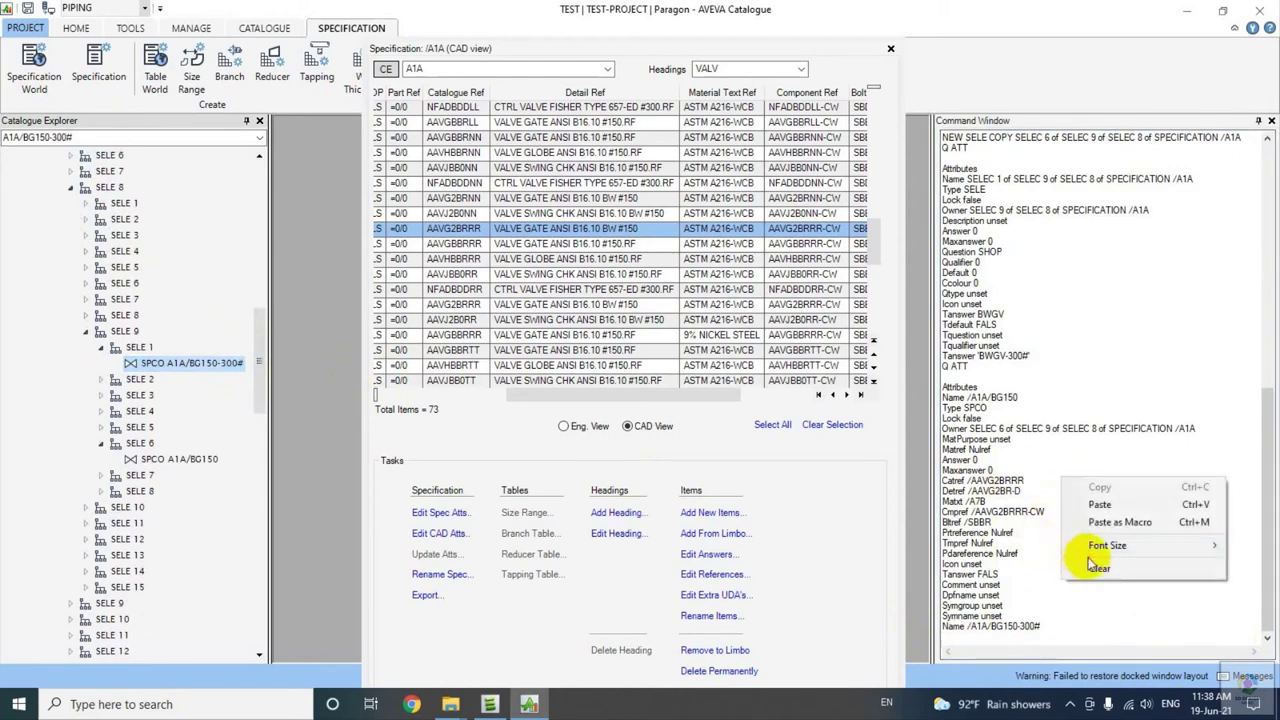
pyautogui.click(1088, 550)
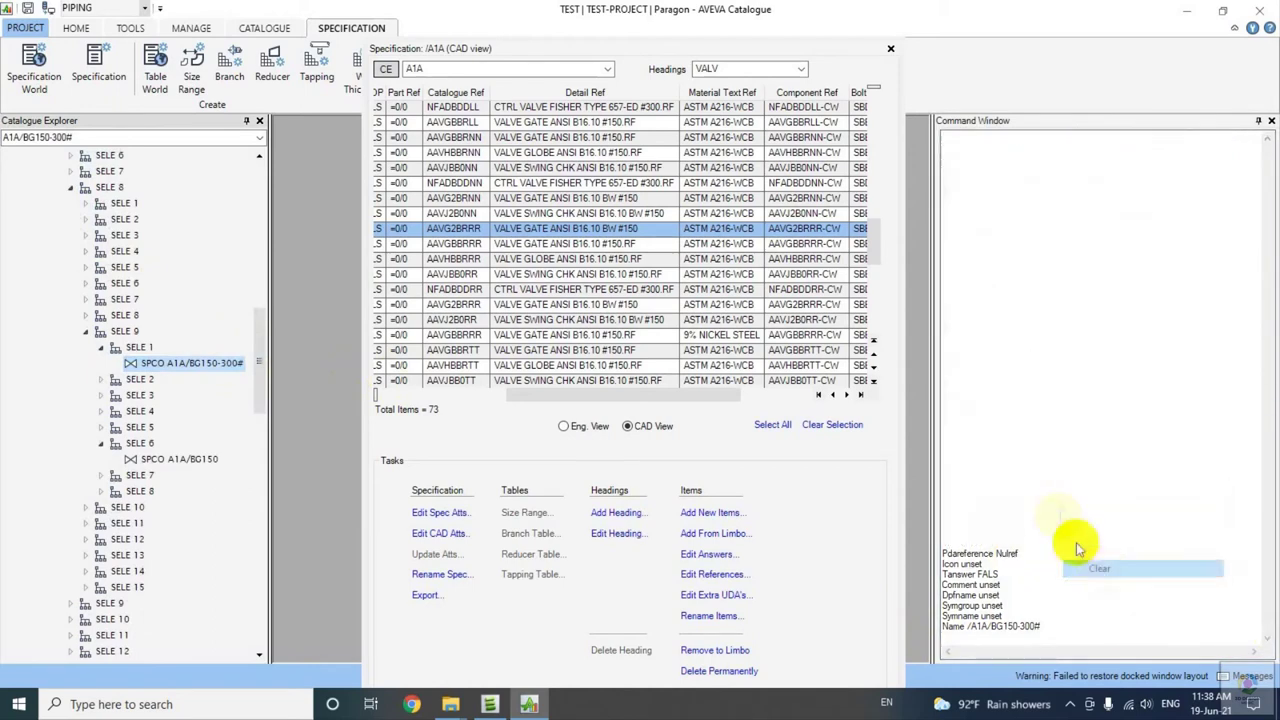
# Navigate to specification /A3B by command and bring it into view in the Catalogue Explorer.
pyautogui.click(1081, 426)
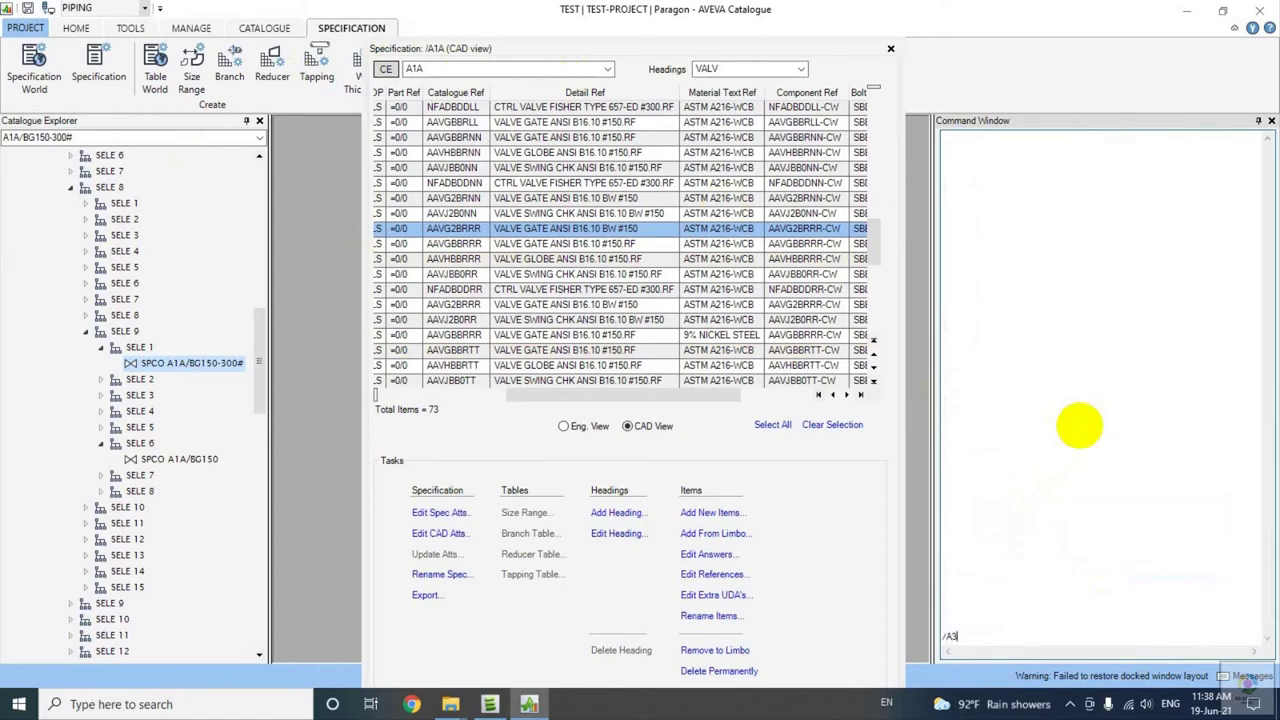
pyautogui.press('Return')
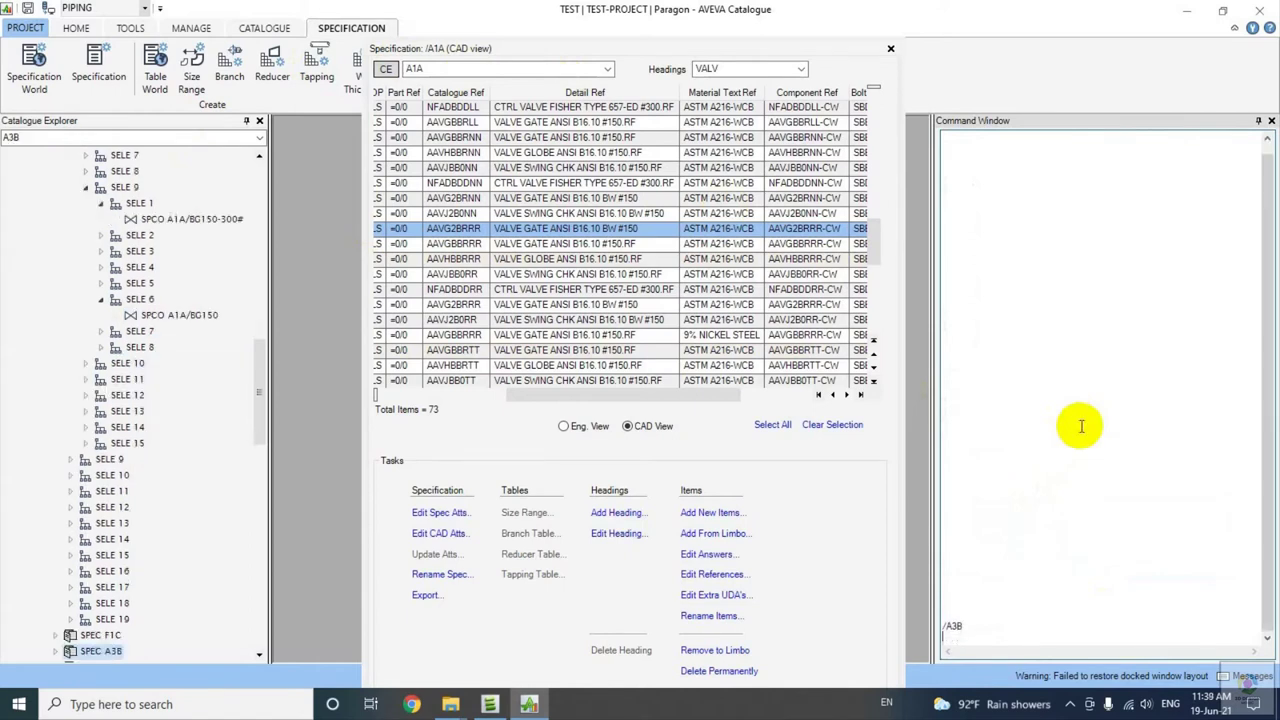
pyautogui.moveTo(259, 376); pyautogui.dragTo(257, 414)
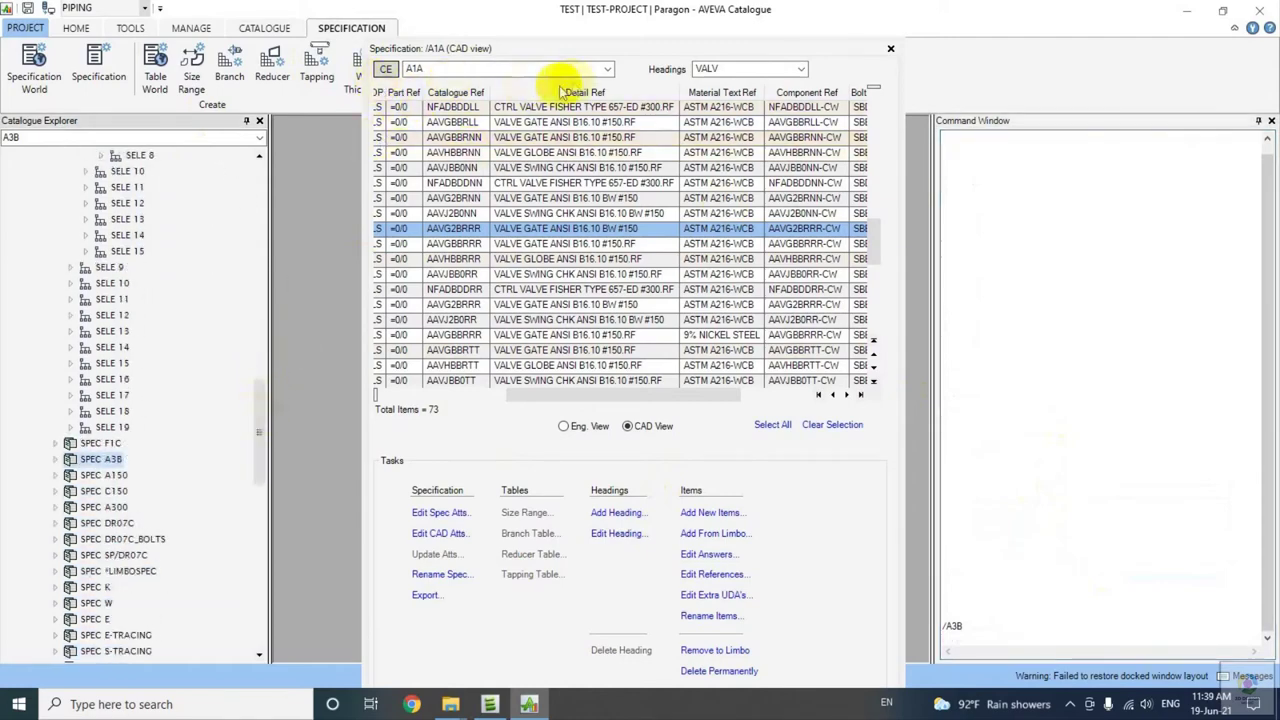
# Move the A1A specification window aside and list the VALV heading's items of specification A3B in its own window.
pyautogui.moveTo(716, 43); pyautogui.dragTo(668, 116)
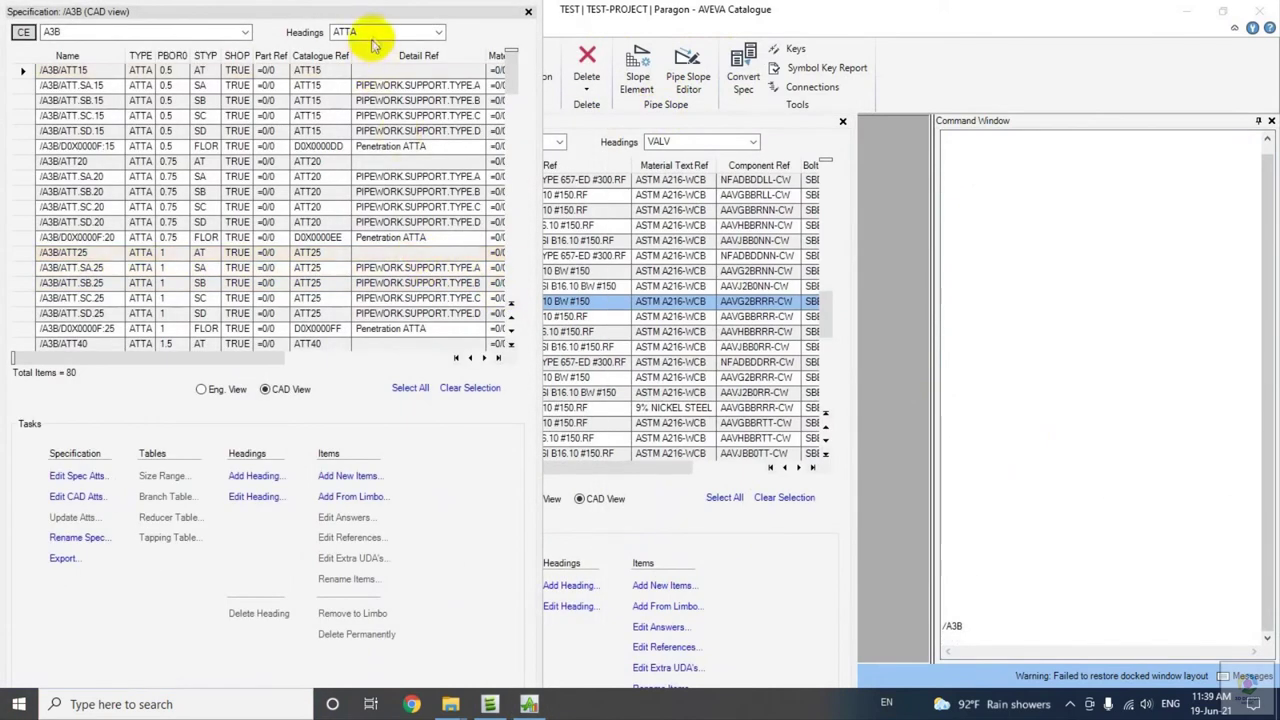
pyautogui.scroll(-2, 370, 100)
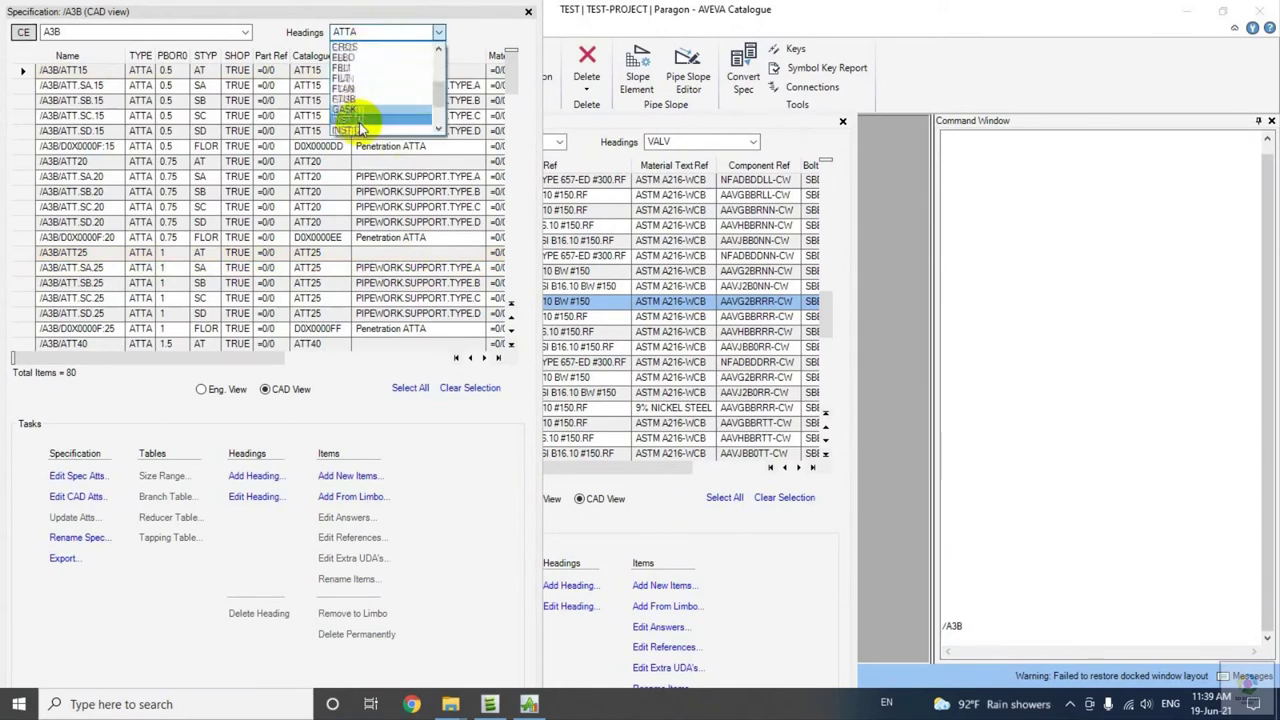
pyautogui.scroll(-3, 364, 127)
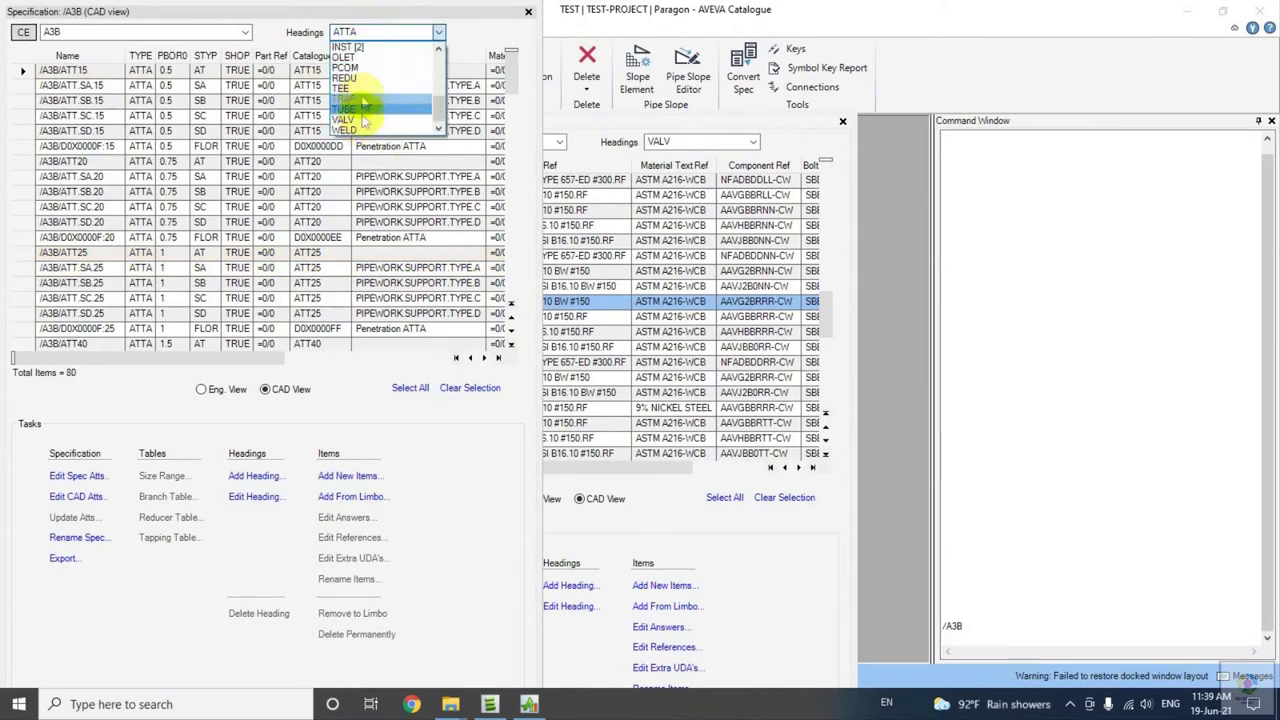
pyautogui.click(350, 127)
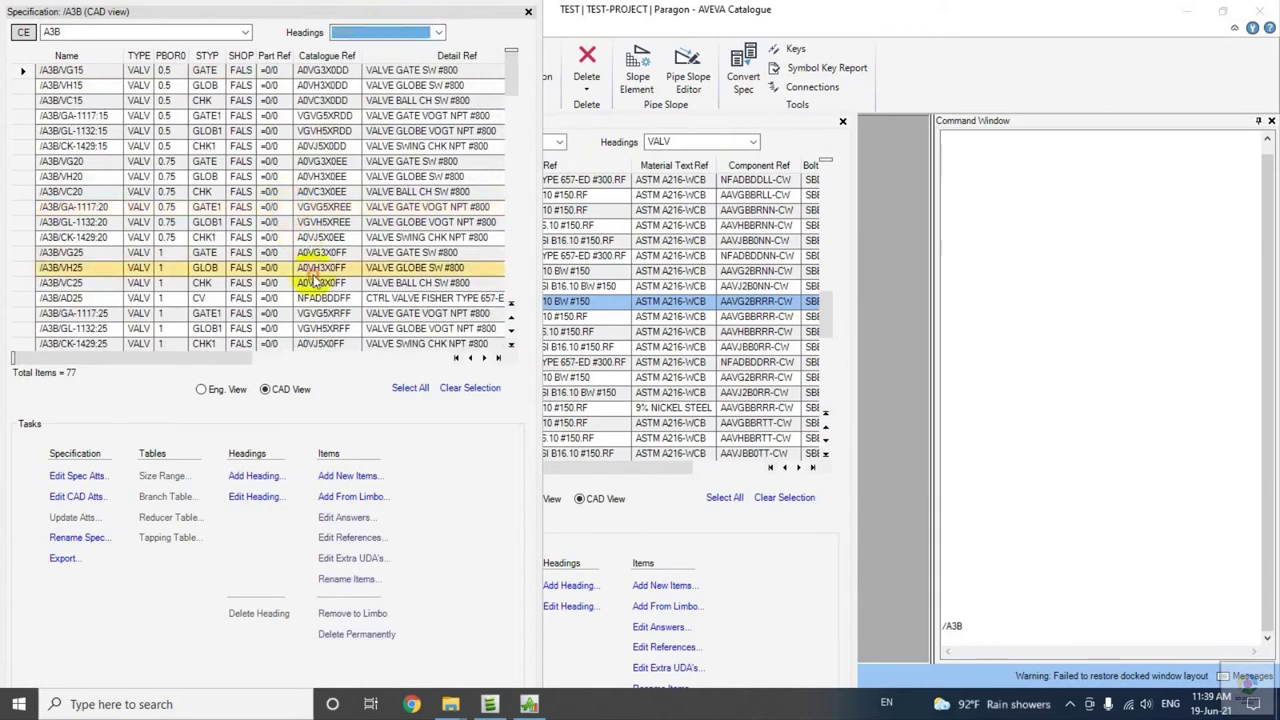
# Select the 6-inch gate valve /A3B/VG150, move the A3B window clear of the explorer and navigate to the valve's spec component.
pyautogui.scroll(-8, 315, 283)
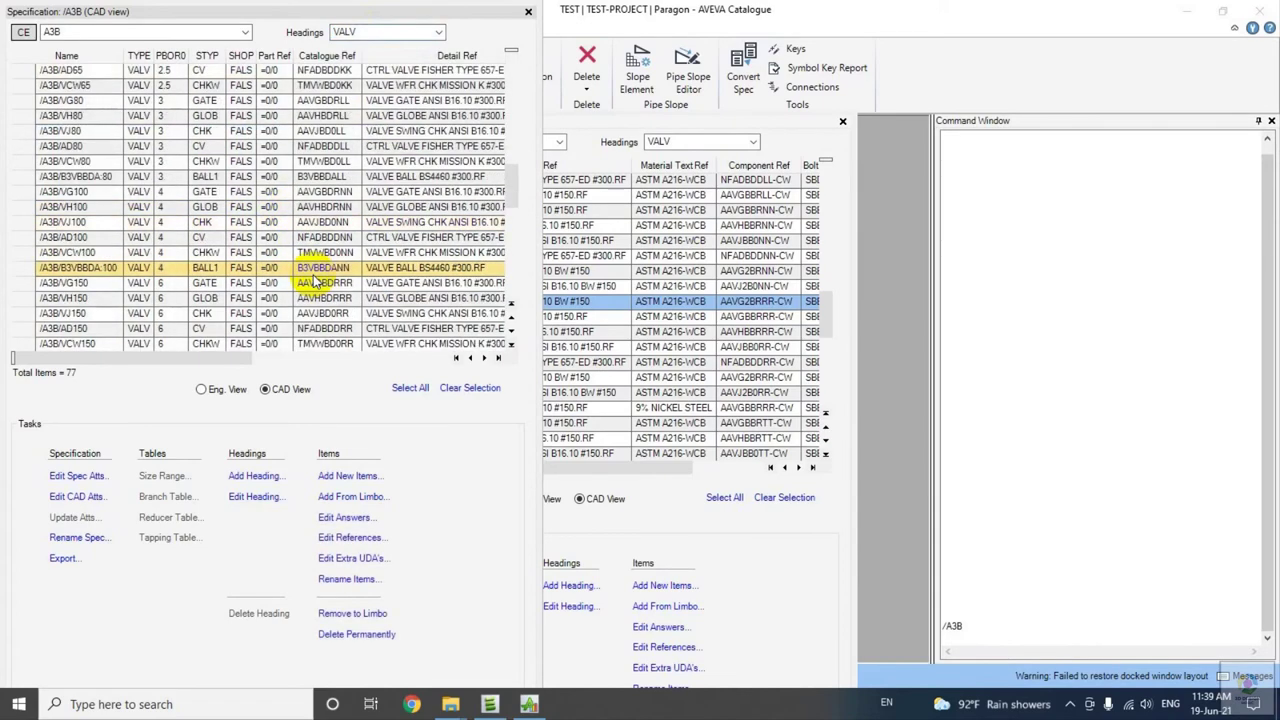
pyautogui.click(318, 286)
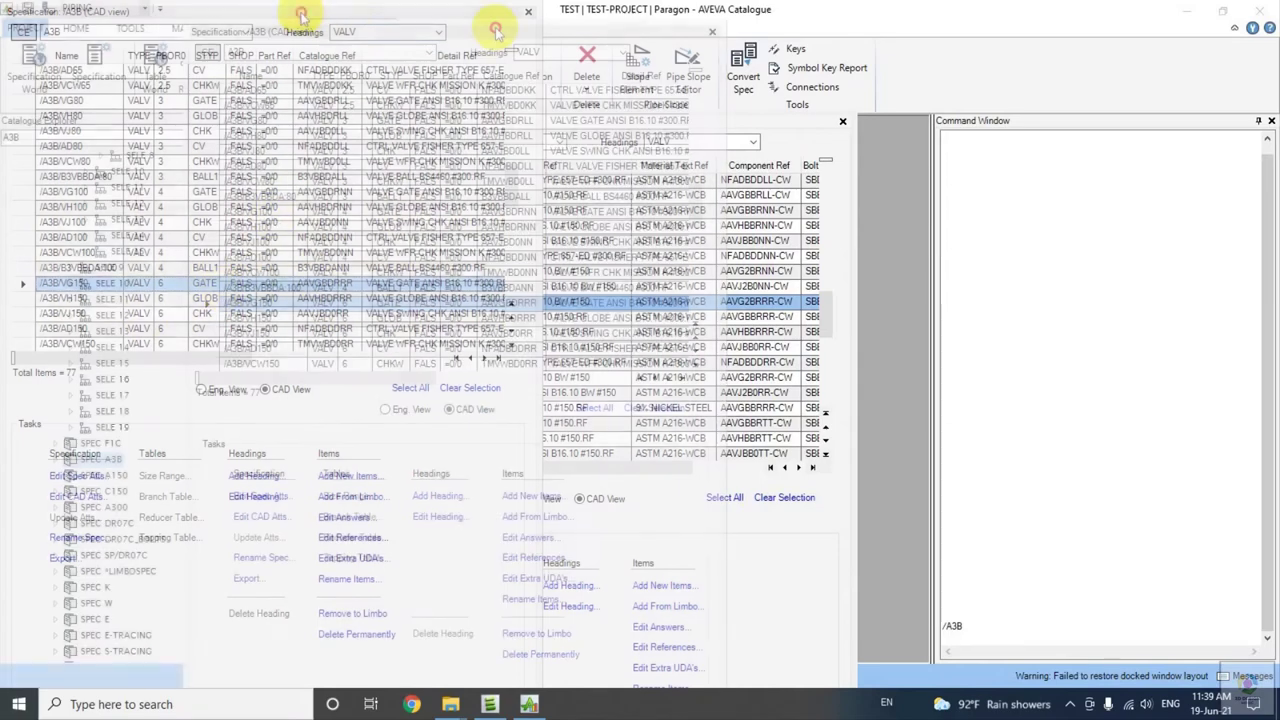
pyautogui.moveTo(300, 14); pyautogui.dragTo(738, 44)
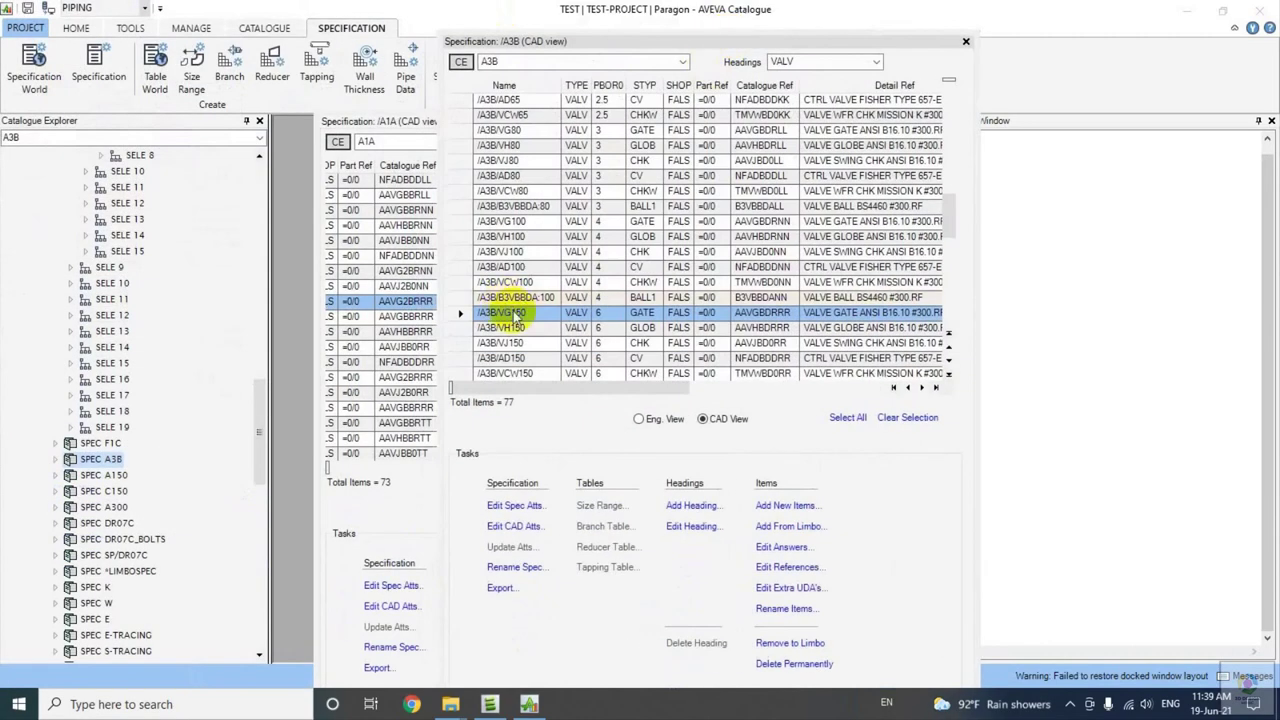
pyautogui.moveTo(557, 323)
pyautogui.click(655, 322)
pyautogui.moveTo(262, 385); pyautogui.dragTo(208, 418)
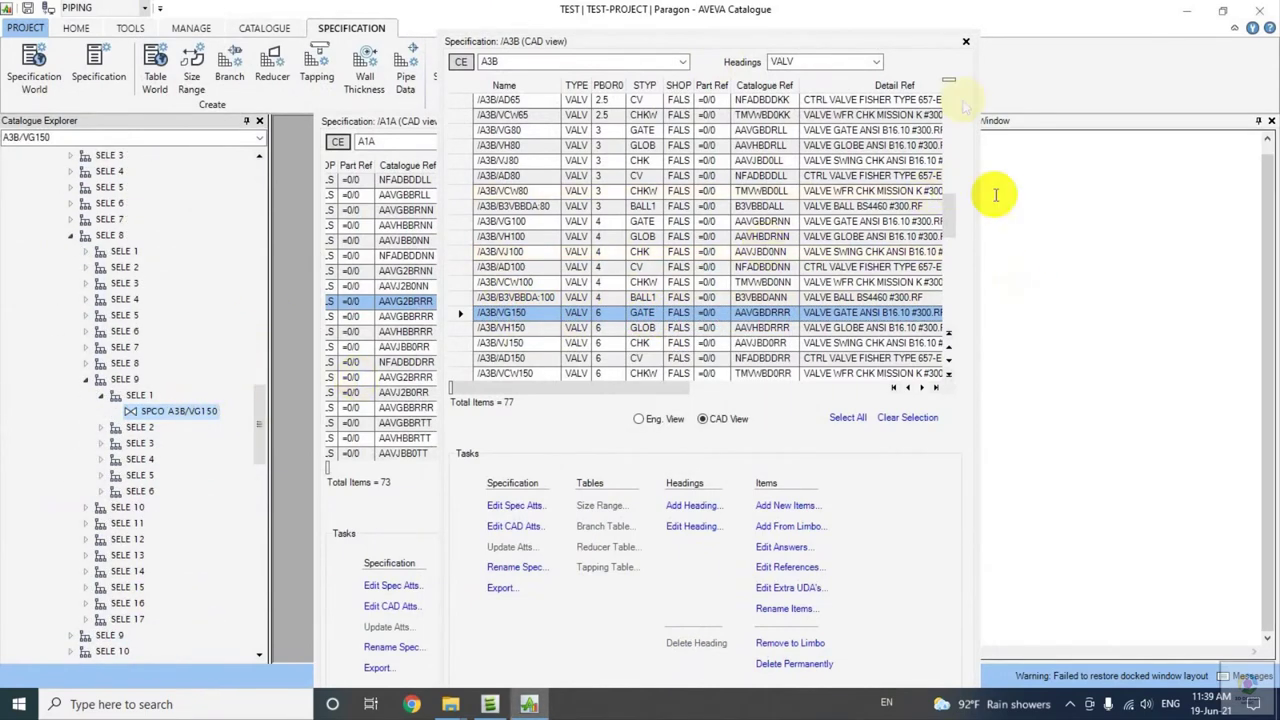
# Close the A3B specification window, query all attributes of spec component A3B/VG150 and highlight its Catref and Detref lines in the output.
pyautogui.click(966, 43)
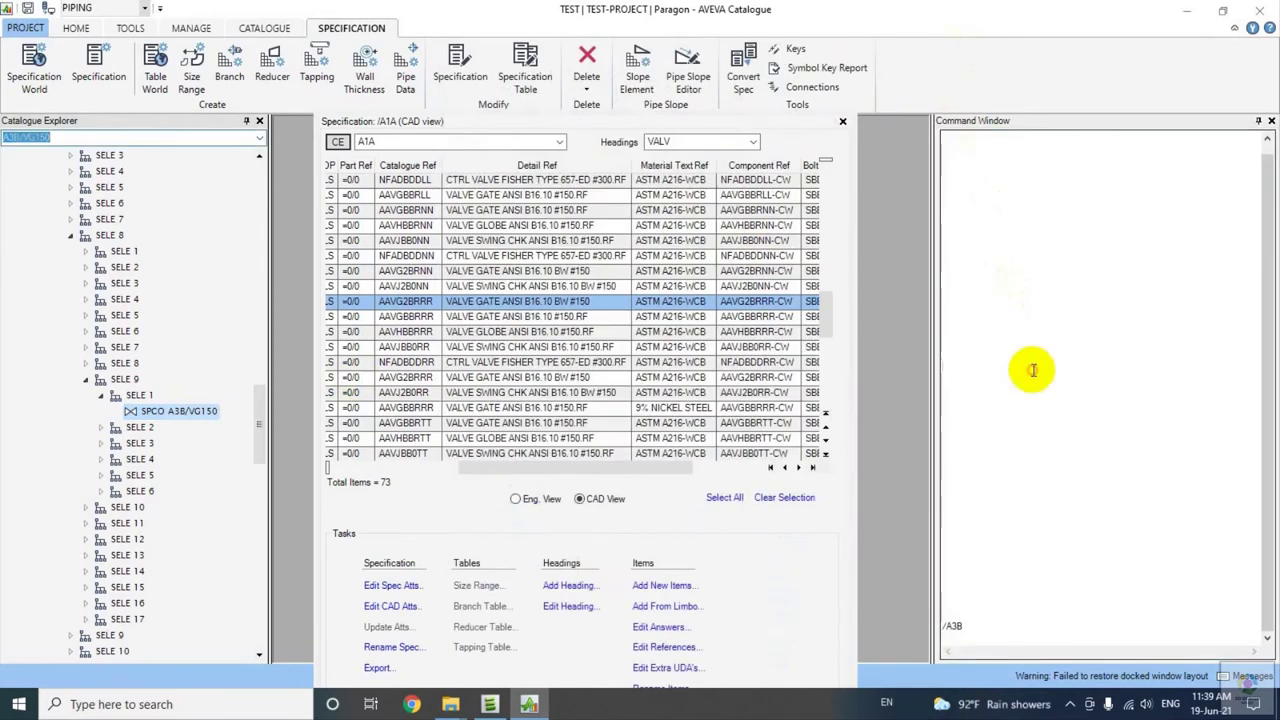
pyautogui.press('Return')
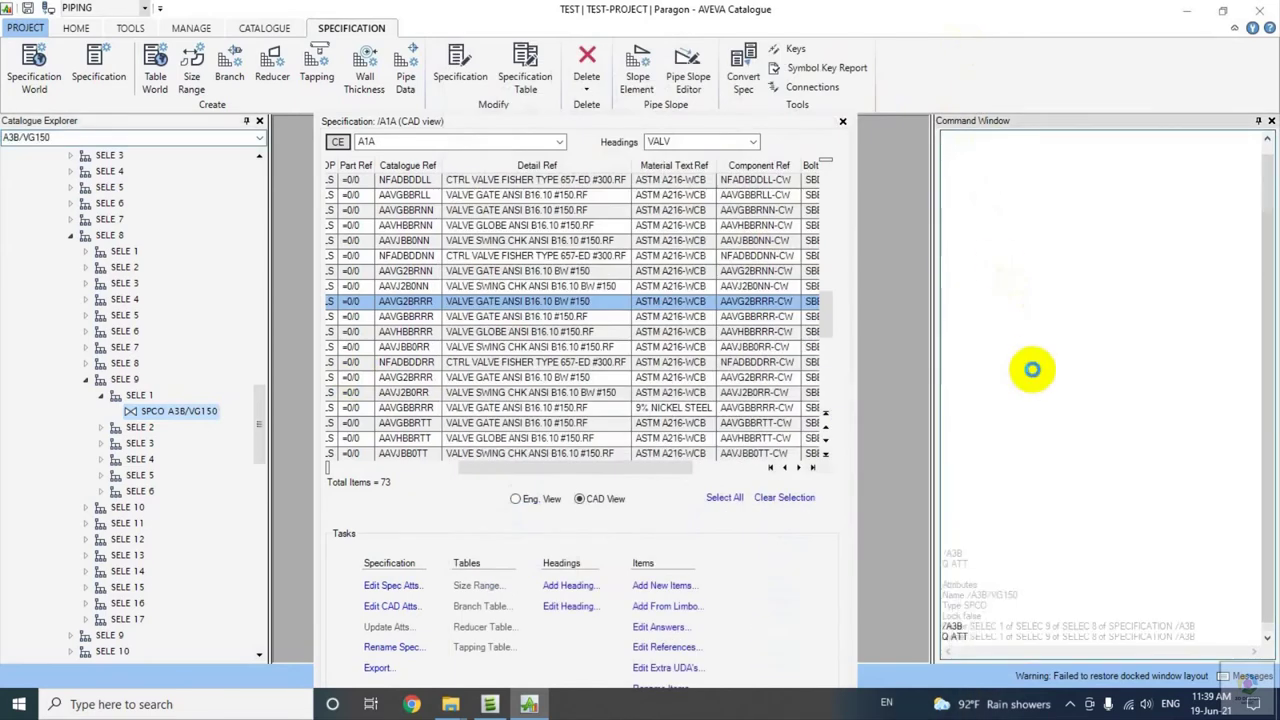
pyautogui.moveTo(1028, 501); pyautogui.dragTo(938, 490)
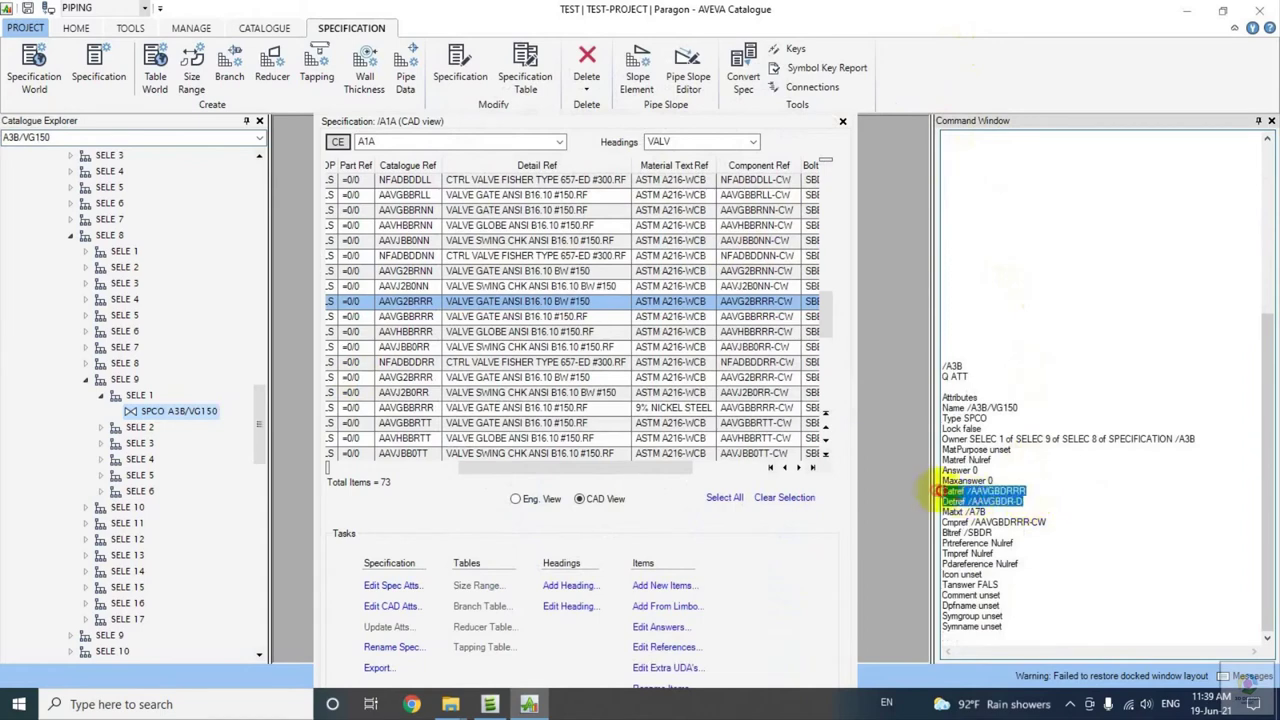
# Navigate to A1A/BG150-300# from the A1A valve list and set its Catref to /AAVGBDRRR and Detref to /AAVGBDR-D by command.
pyautogui.click(530, 301)
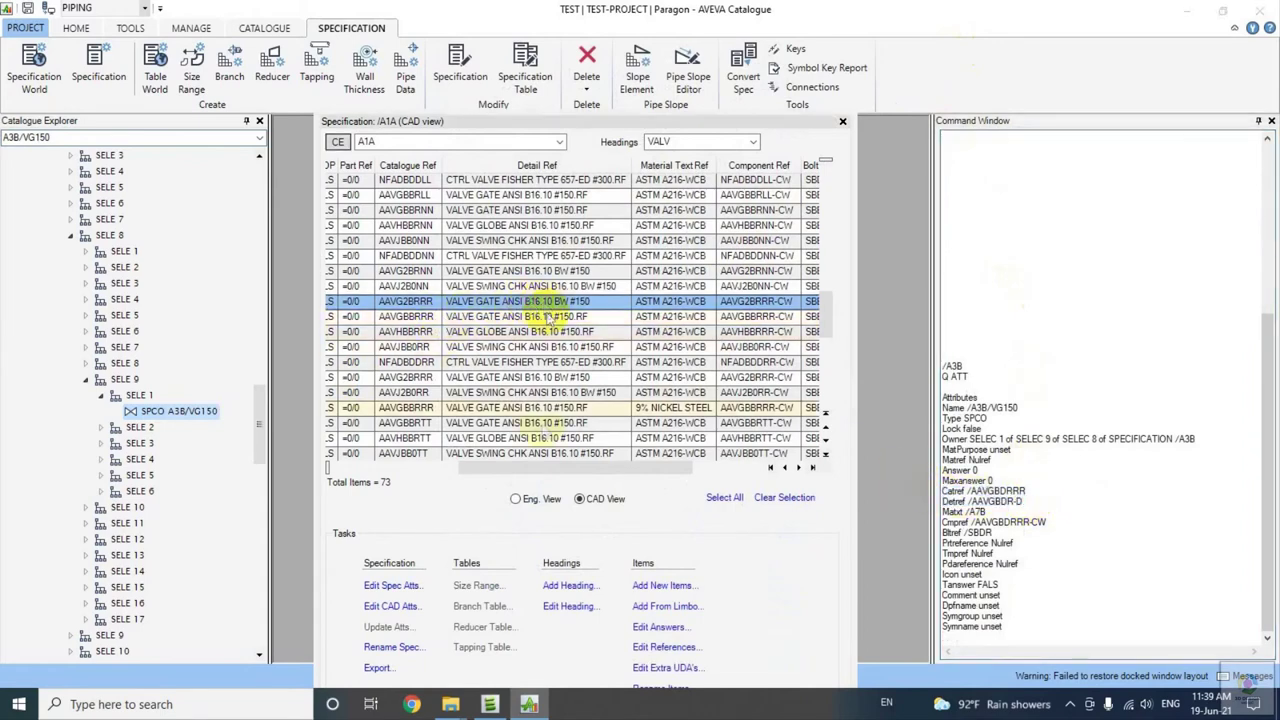
pyautogui.moveTo(575, 472); pyautogui.dragTo(491, 474)
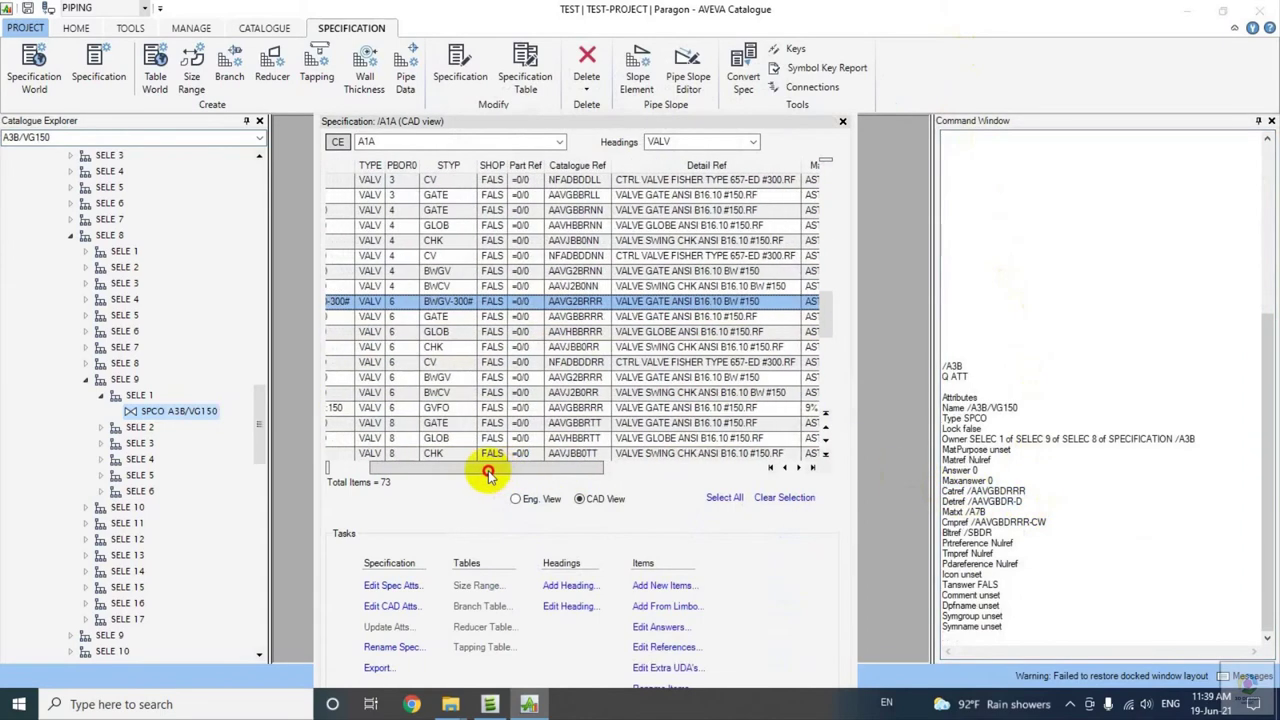
pyautogui.rightClick(450, 308)
pyautogui.click(578, 312)
pyautogui.moveTo(260, 352); pyautogui.dragTo(254, 337)
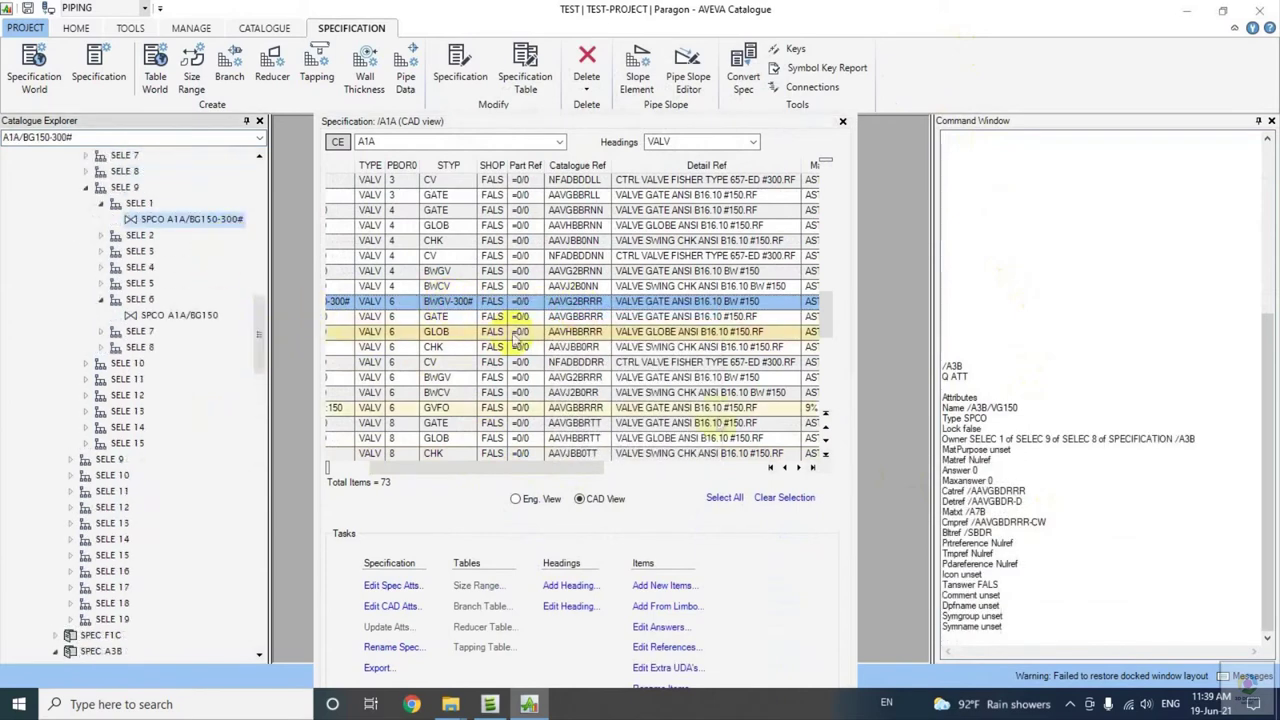
pyautogui.moveTo(1024, 490); pyautogui.dragTo(1021, 490)
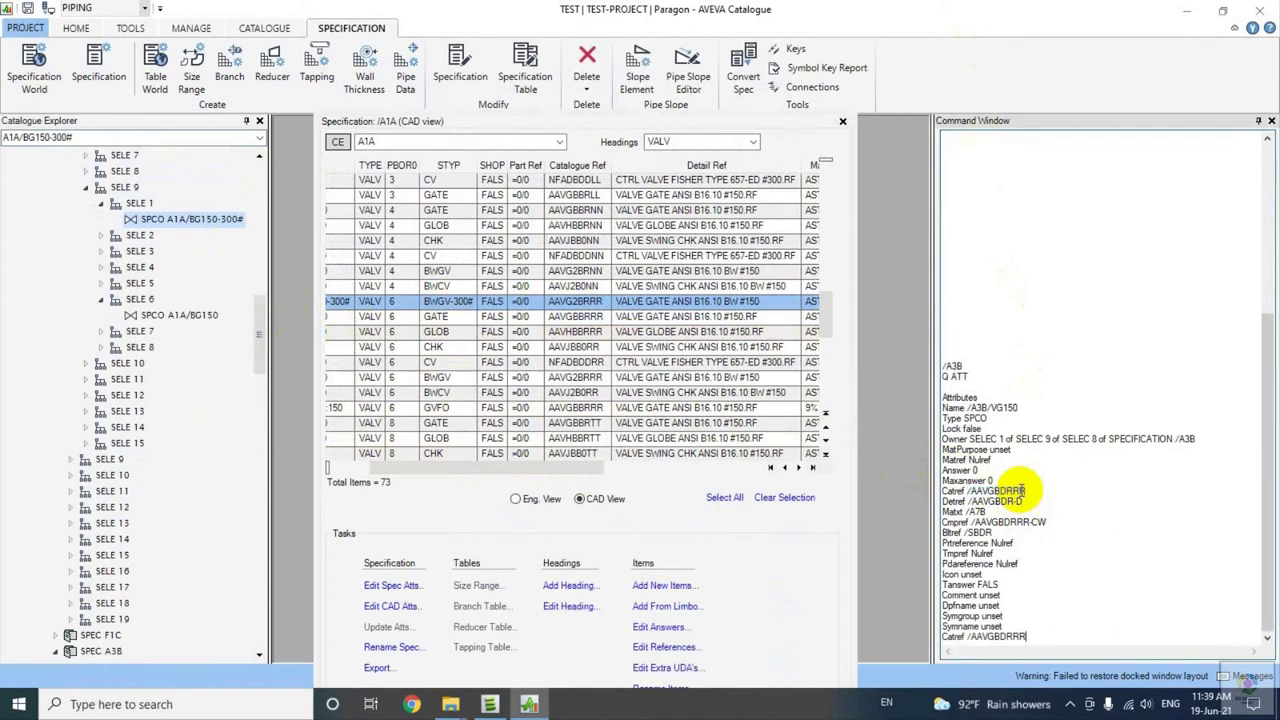
pyautogui.scroll(-1, 1022, 494)
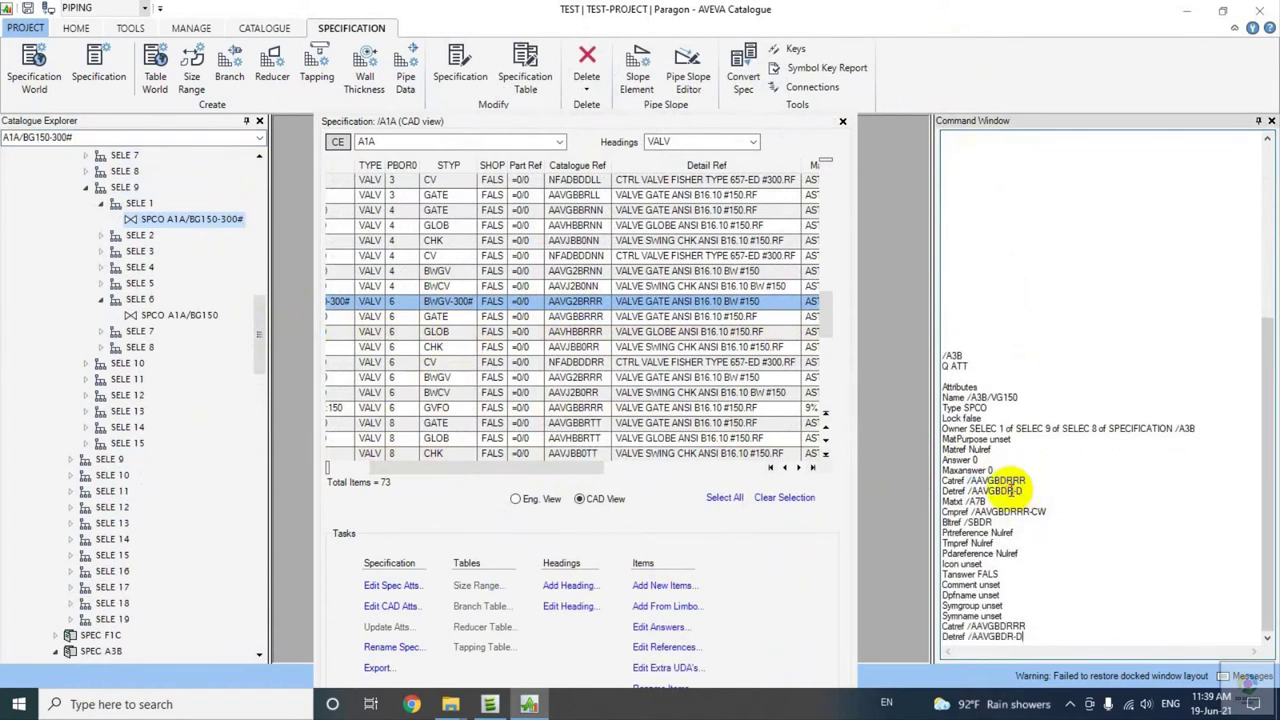
pyautogui.scroll(-1, 1019, 490)
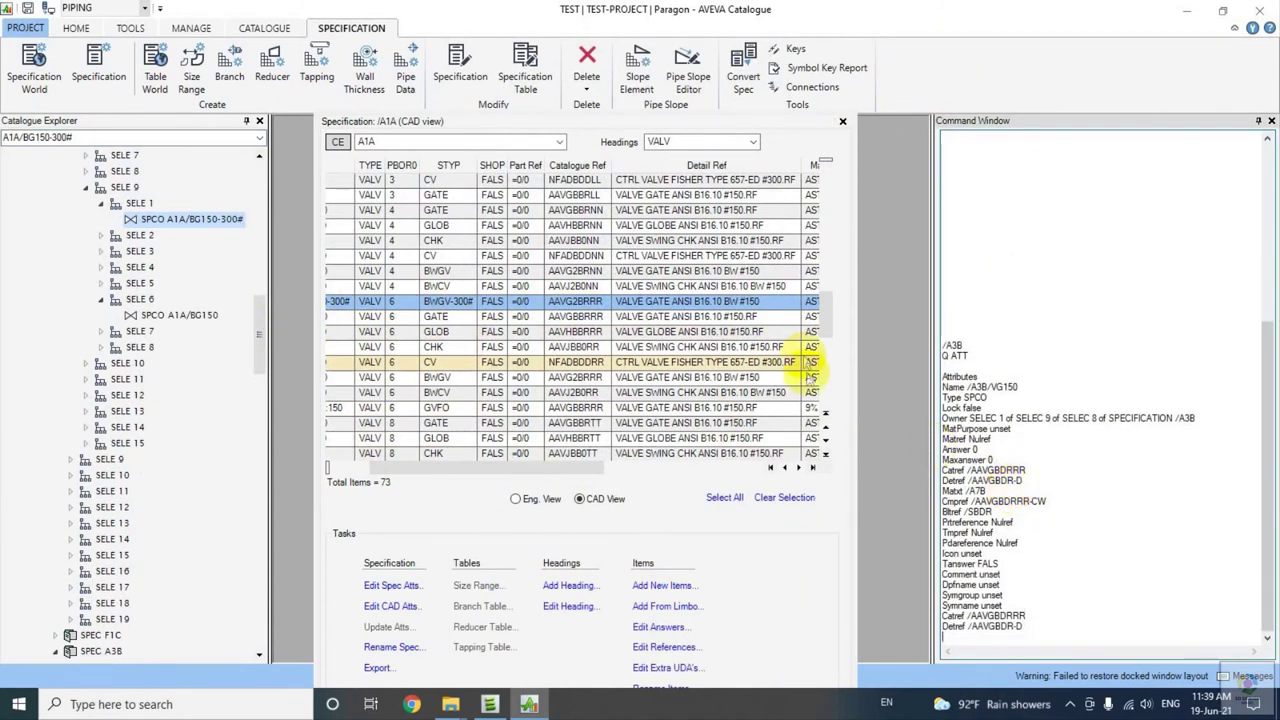
# List the FLAN heading's items of A1A, select the 6-inch FSO #300 flange and examine its bolt reference.
pyautogui.click(717, 143)
pyautogui.scroll(1, 697, 192)
pyautogui.click(686, 180)
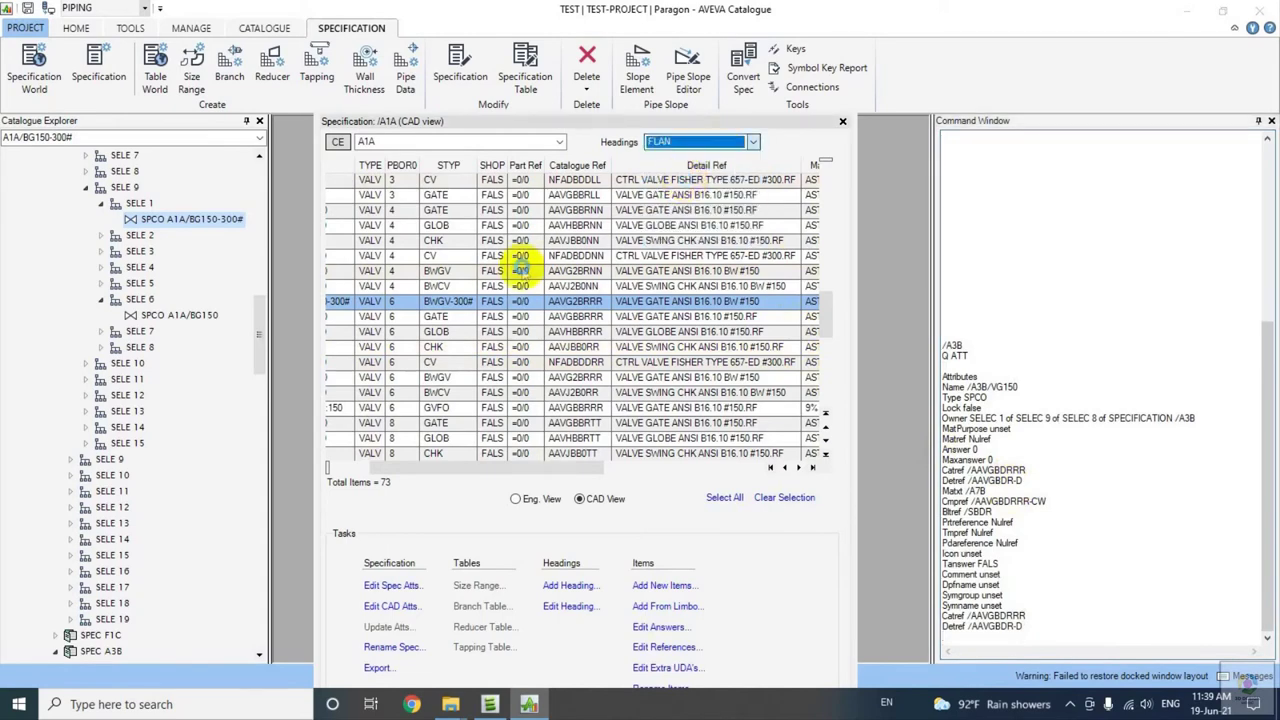
pyautogui.click(495, 407)
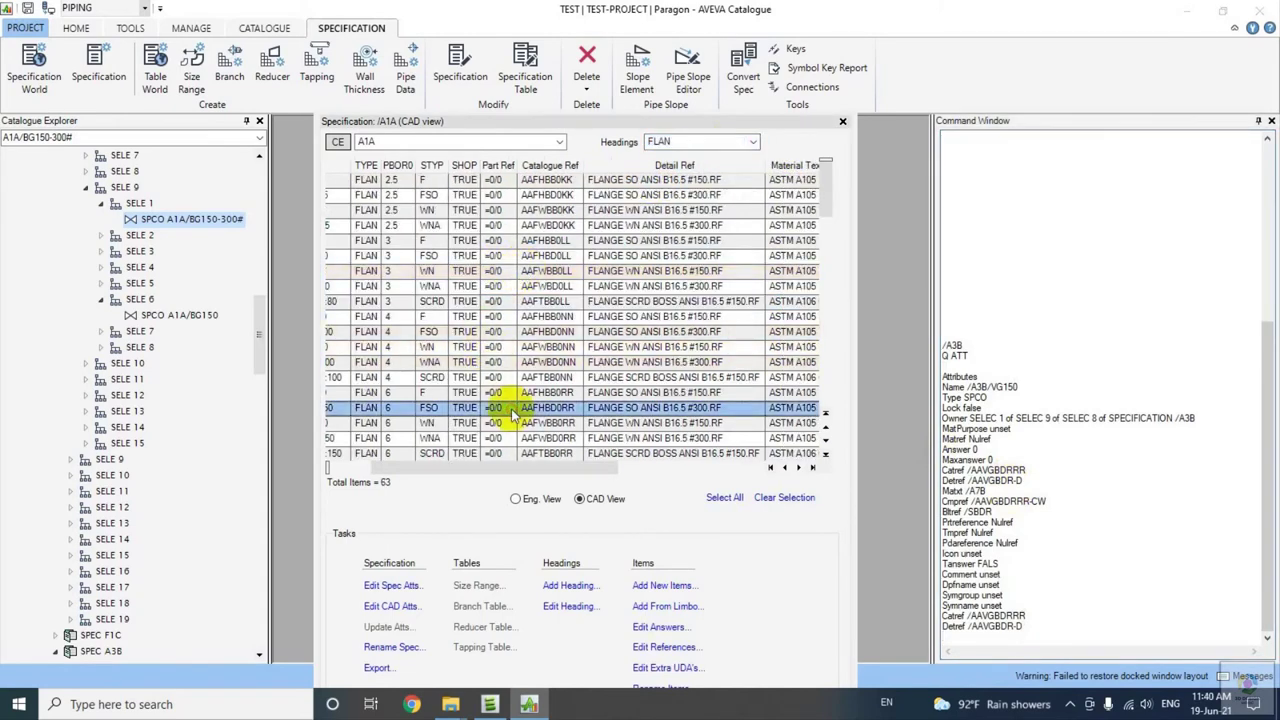
pyautogui.scroll(-2, 497, 415)
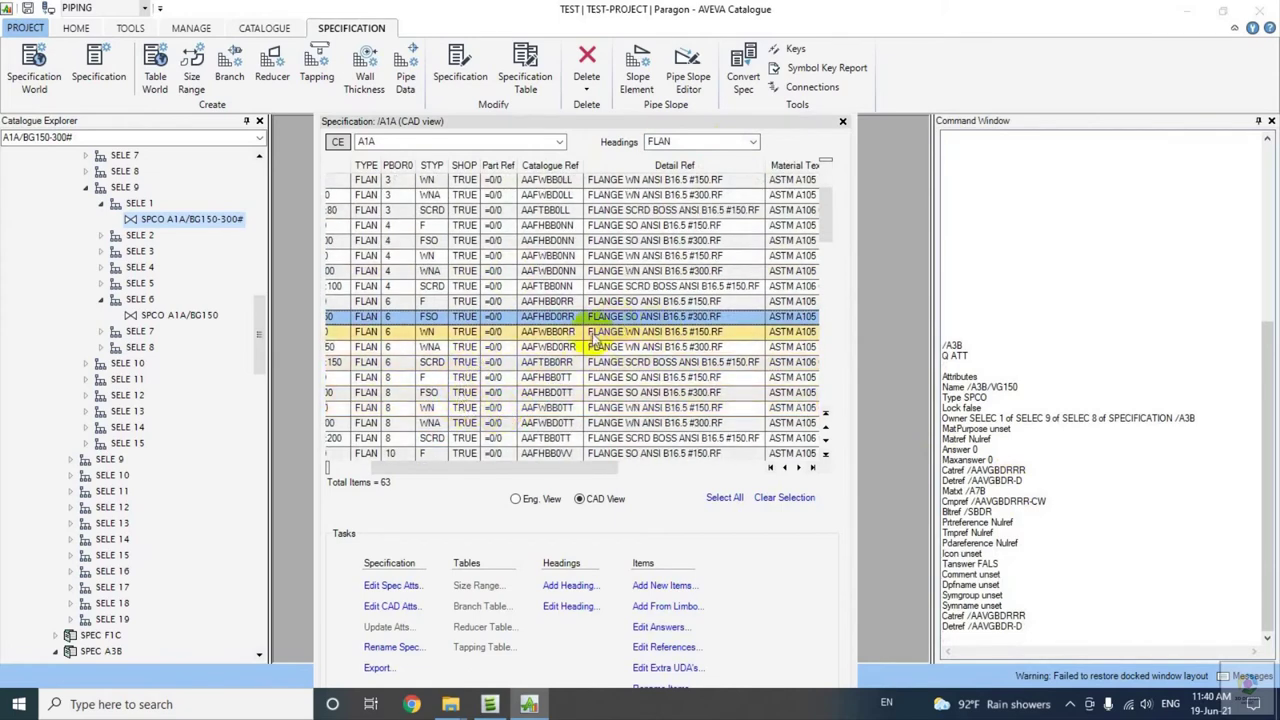
pyautogui.moveTo(535, 466); pyautogui.dragTo(651, 466)
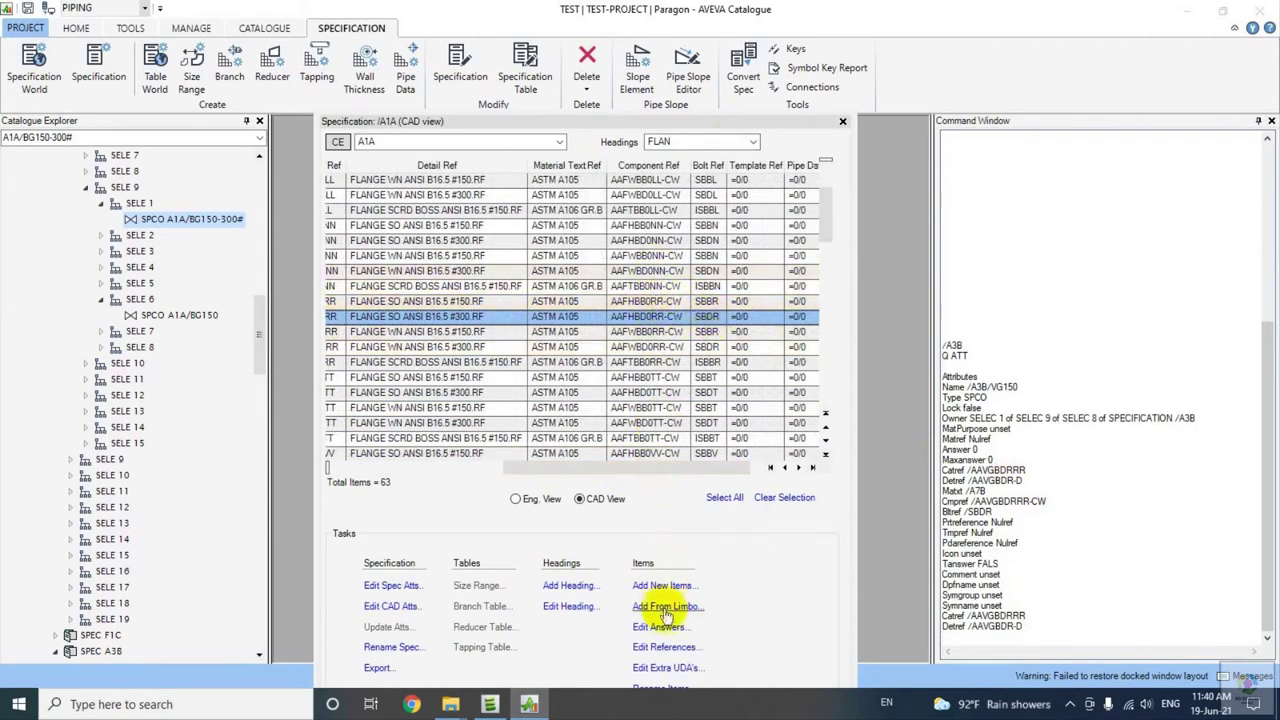
# Open the selected flange's references, pick out its bolt reference, and set the Bltref of A1A/BG150-300# to /SBDR by command.
pyautogui.click(668, 647)
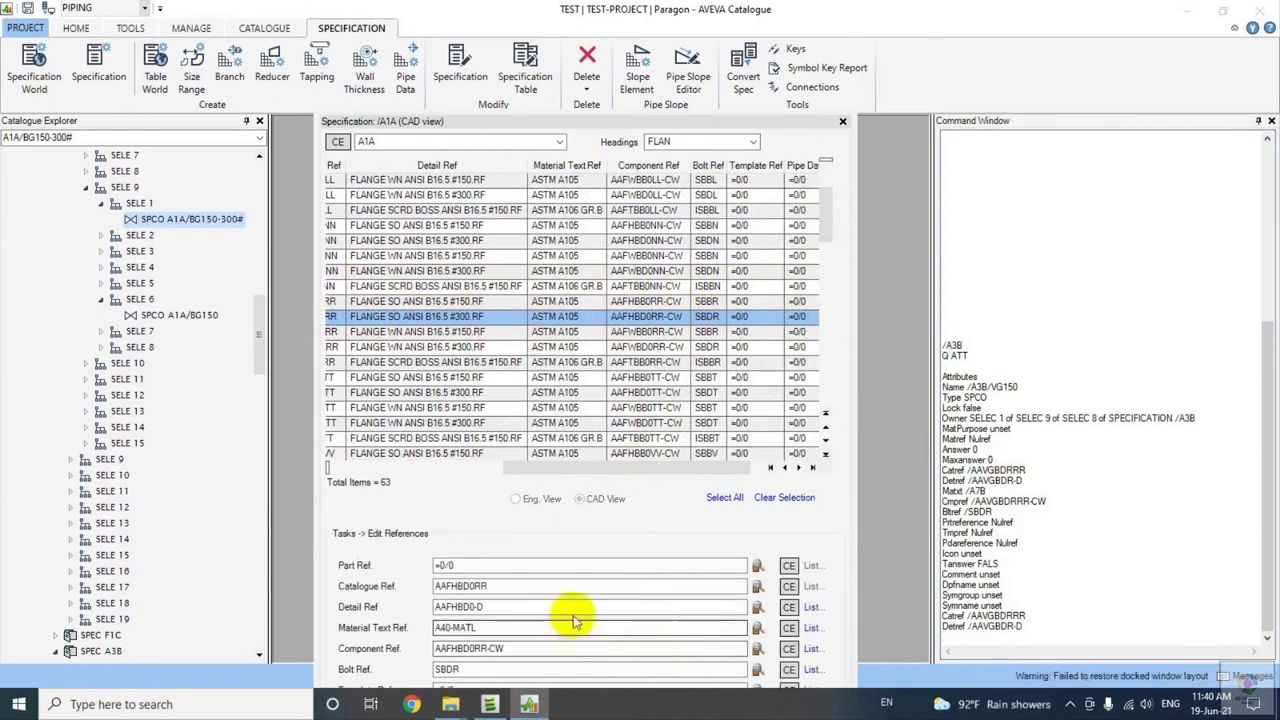
pyautogui.doubleClick(447, 669)
pyautogui.rightClick(449, 668)
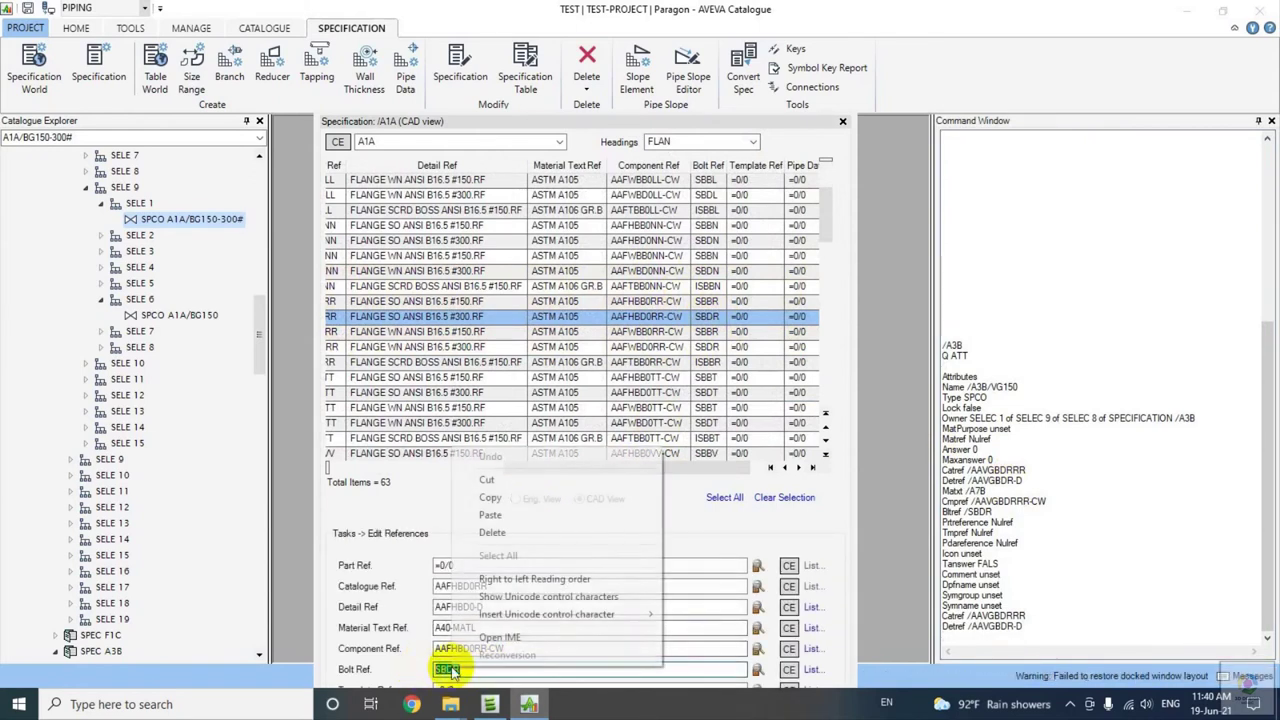
pyautogui.click(490, 515)
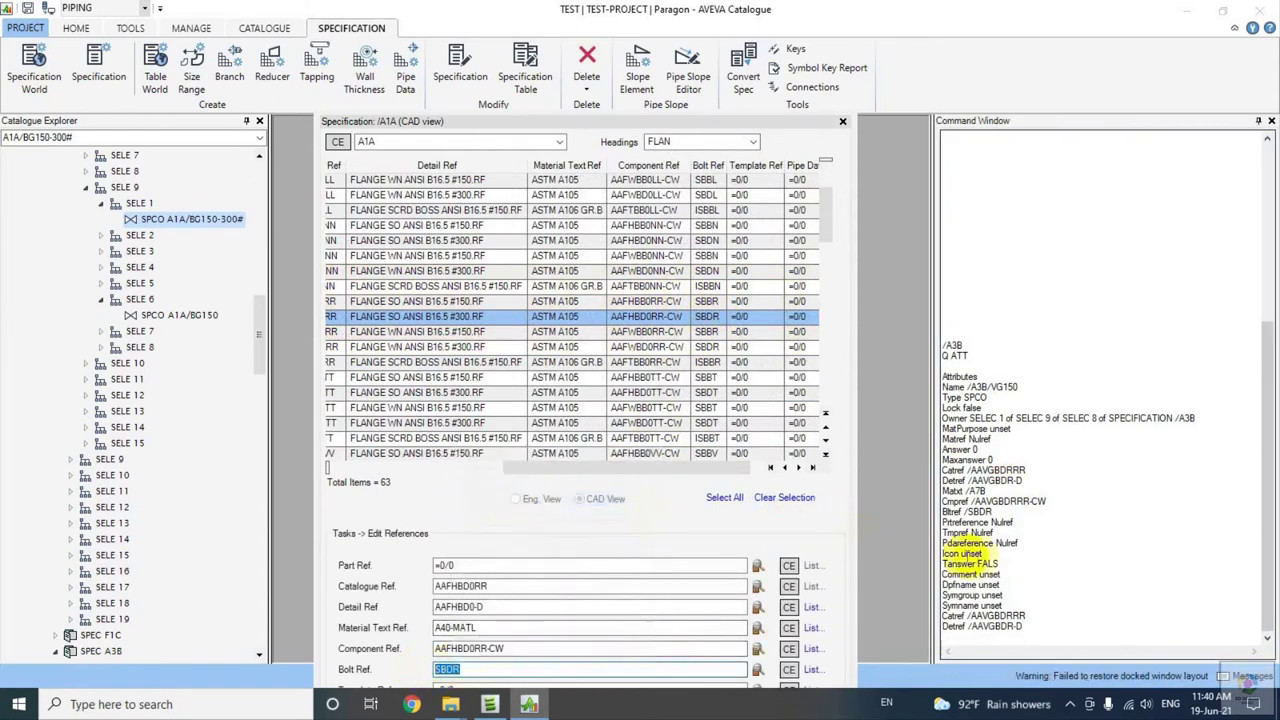
pyautogui.click(956, 514)
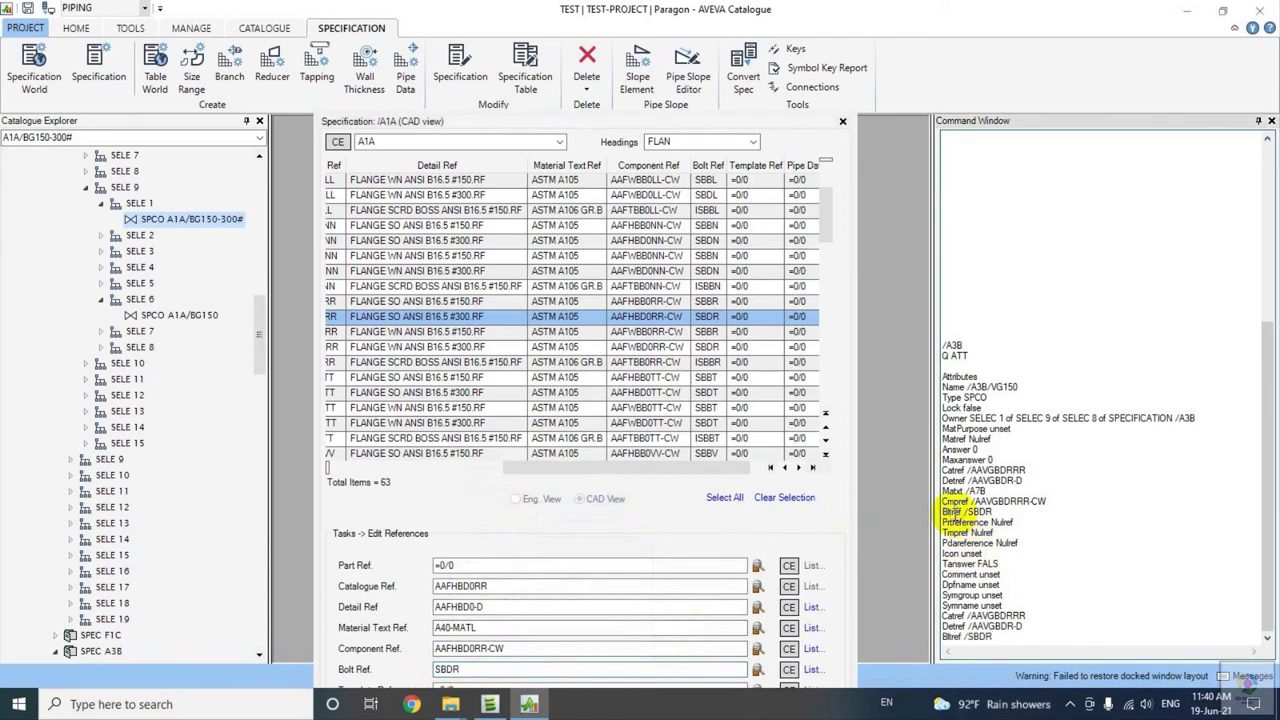
pyautogui.press('Return')
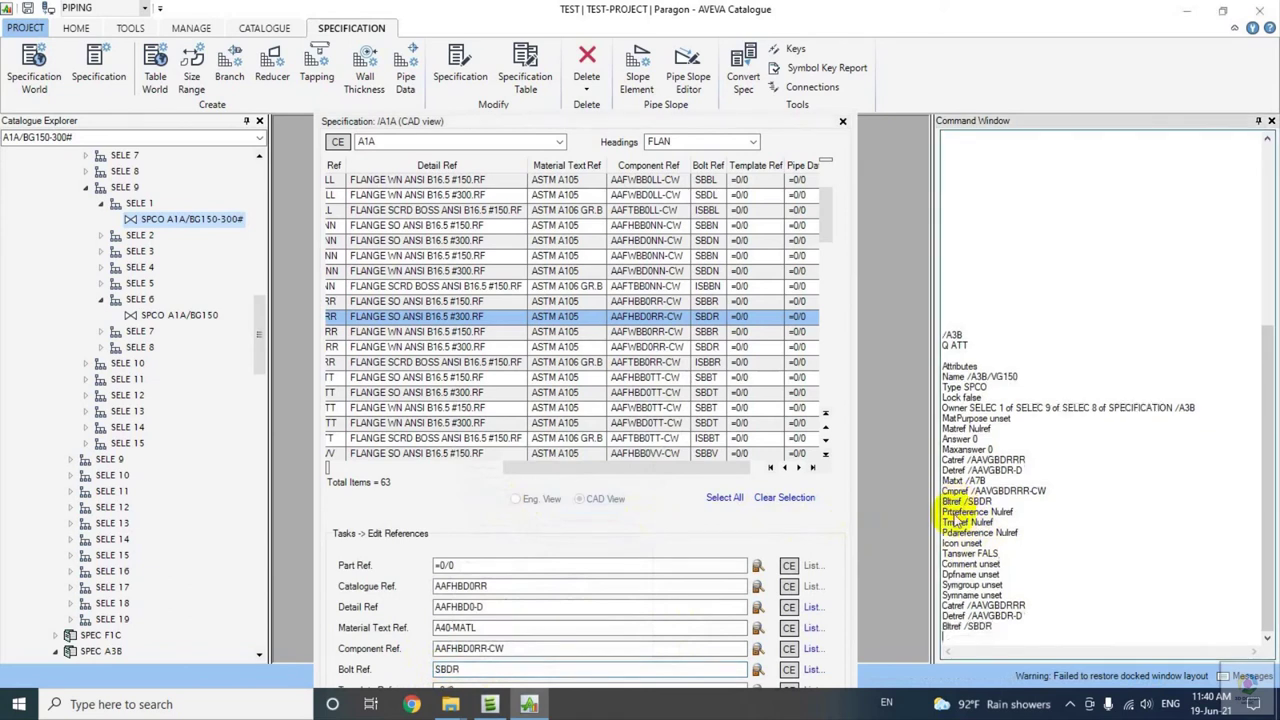
# Reload specification A1A, list its VALV items and check the catalogue, detail, component and bolt references of the BG150-300# valve.
pyautogui.click(338, 141)
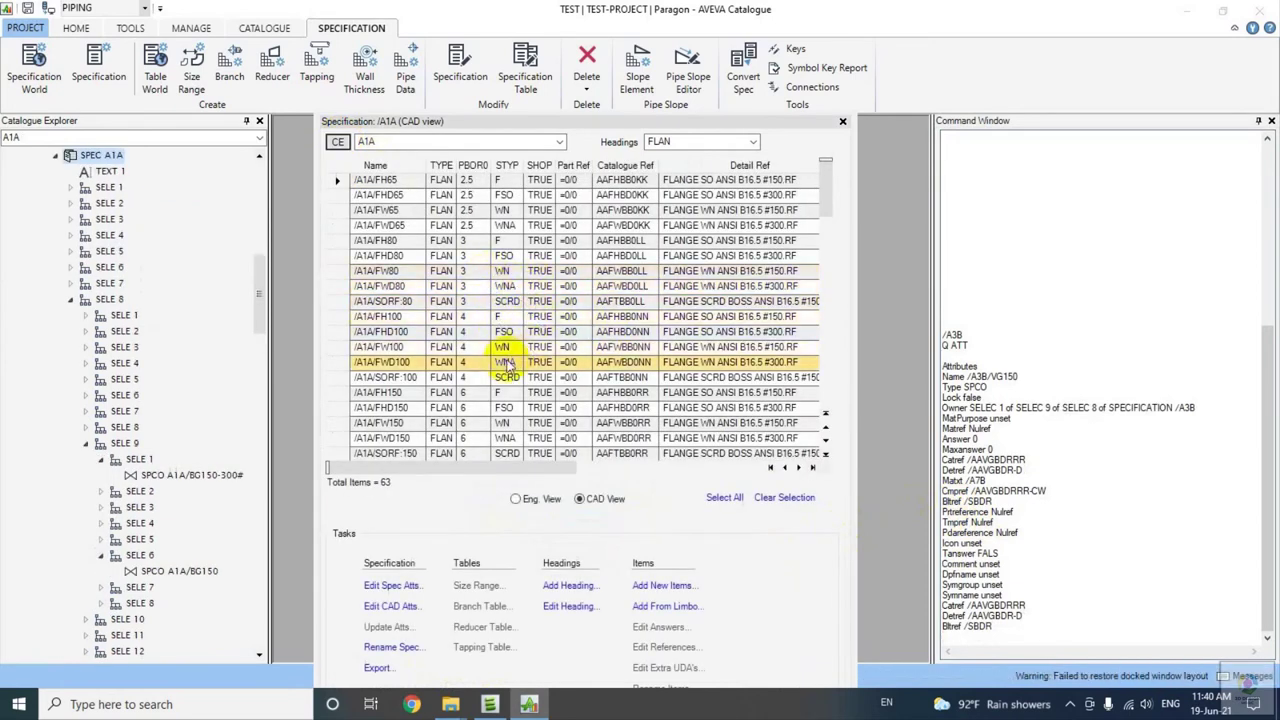
pyautogui.click(692, 141)
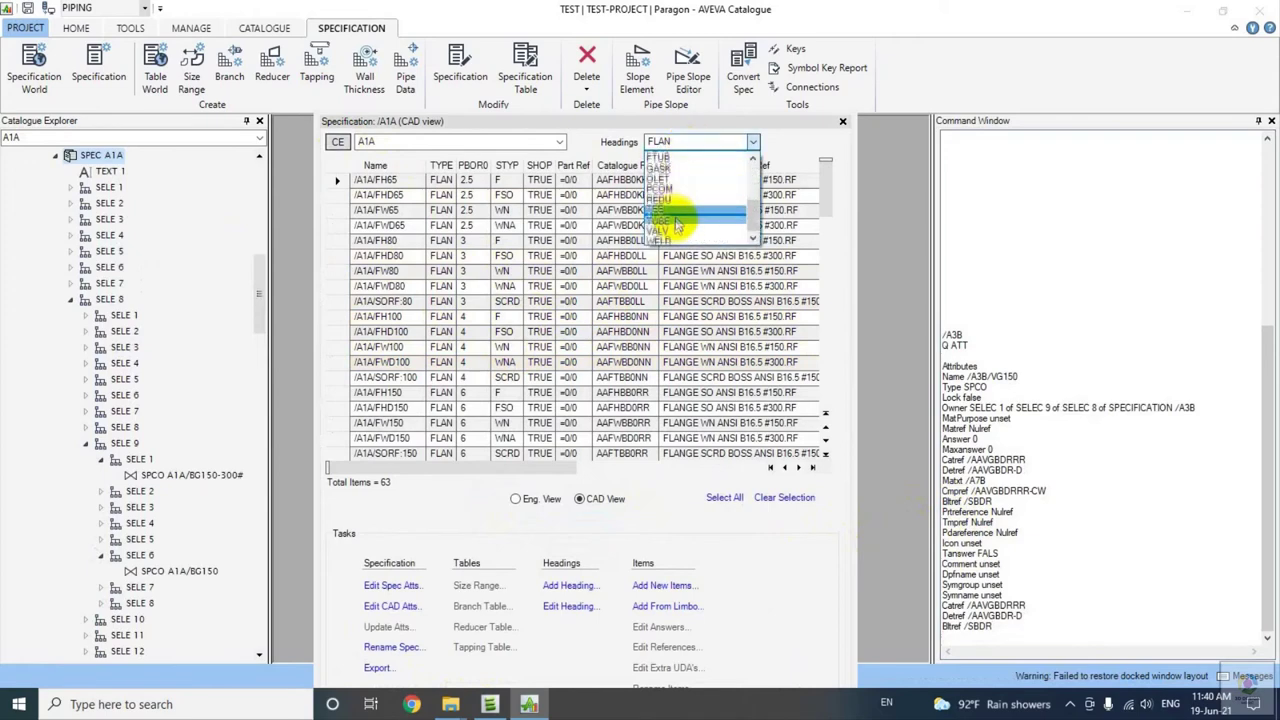
pyautogui.click(672, 231)
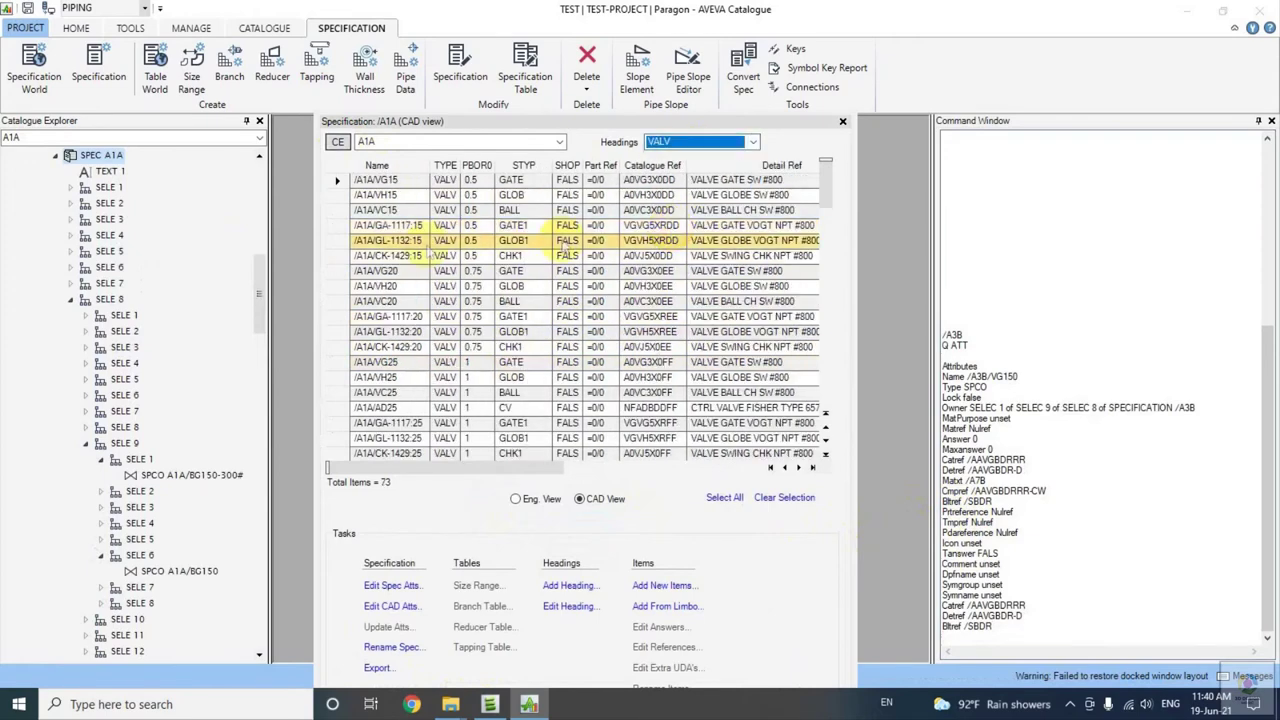
pyautogui.scroll(-6, 527, 380)
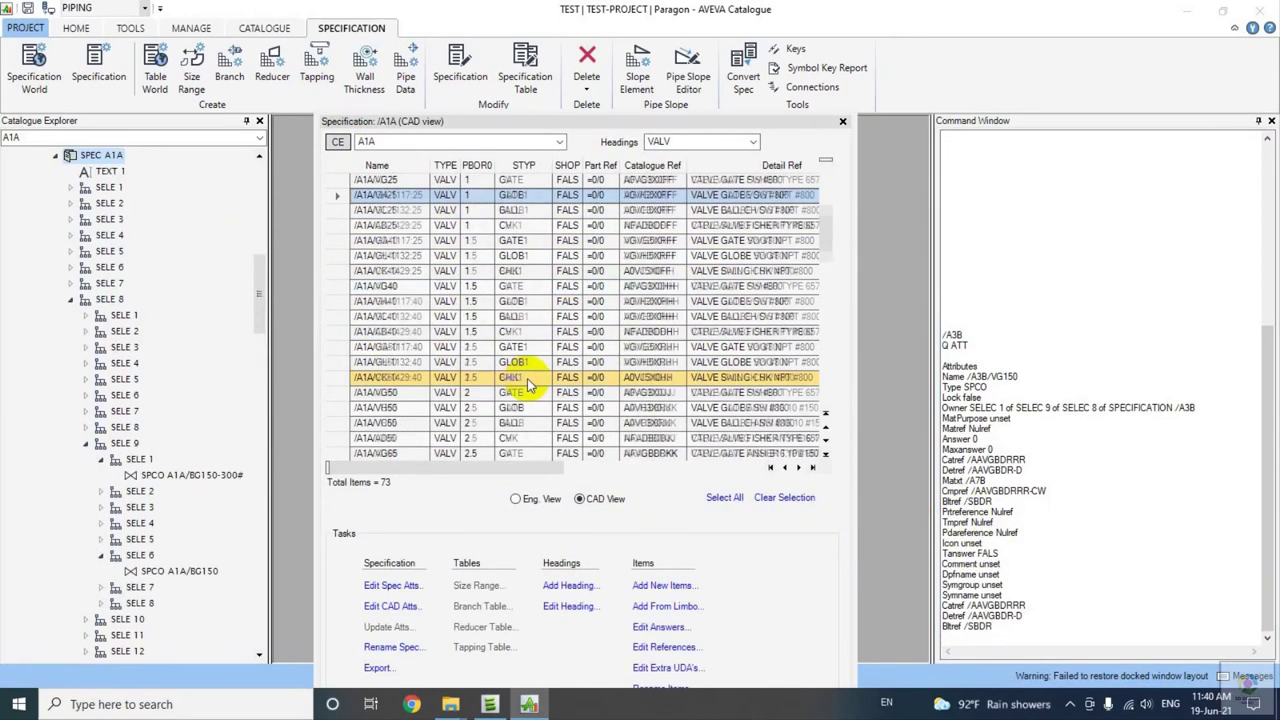
pyautogui.scroll(-5, 527, 383)
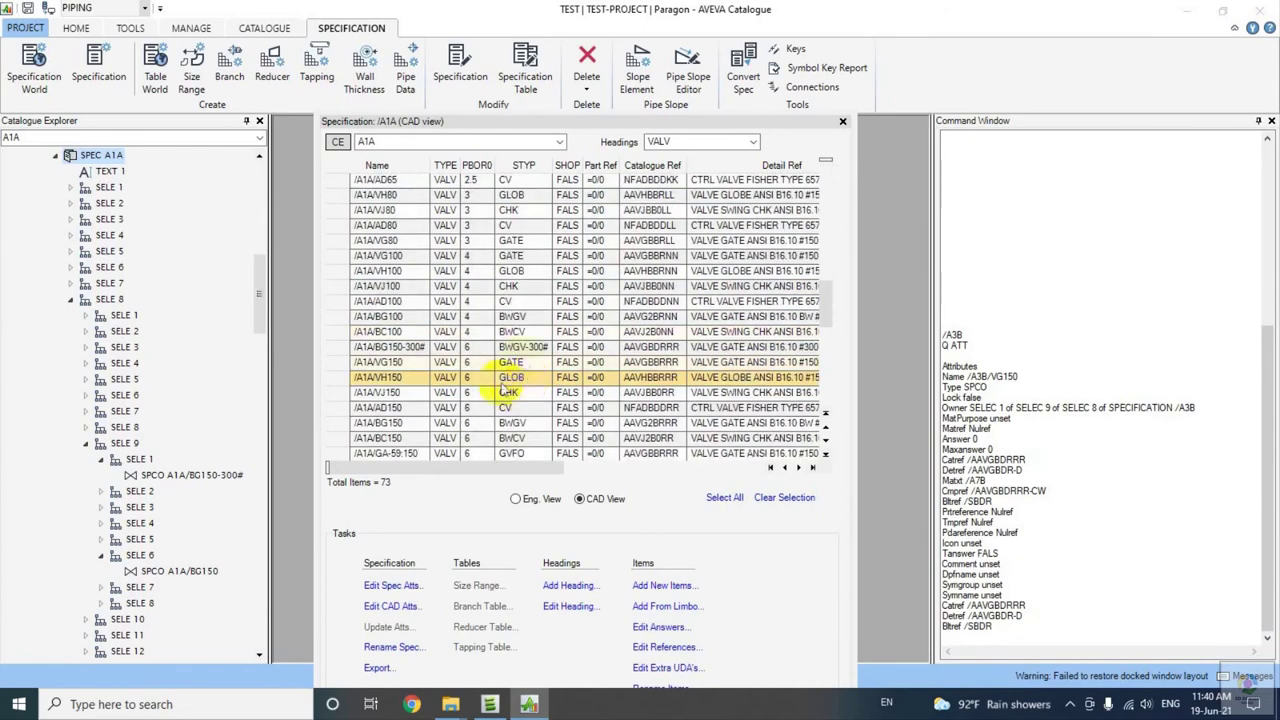
pyautogui.click(537, 350)
pyautogui.moveTo(514, 466); pyautogui.dragTo(689, 476)
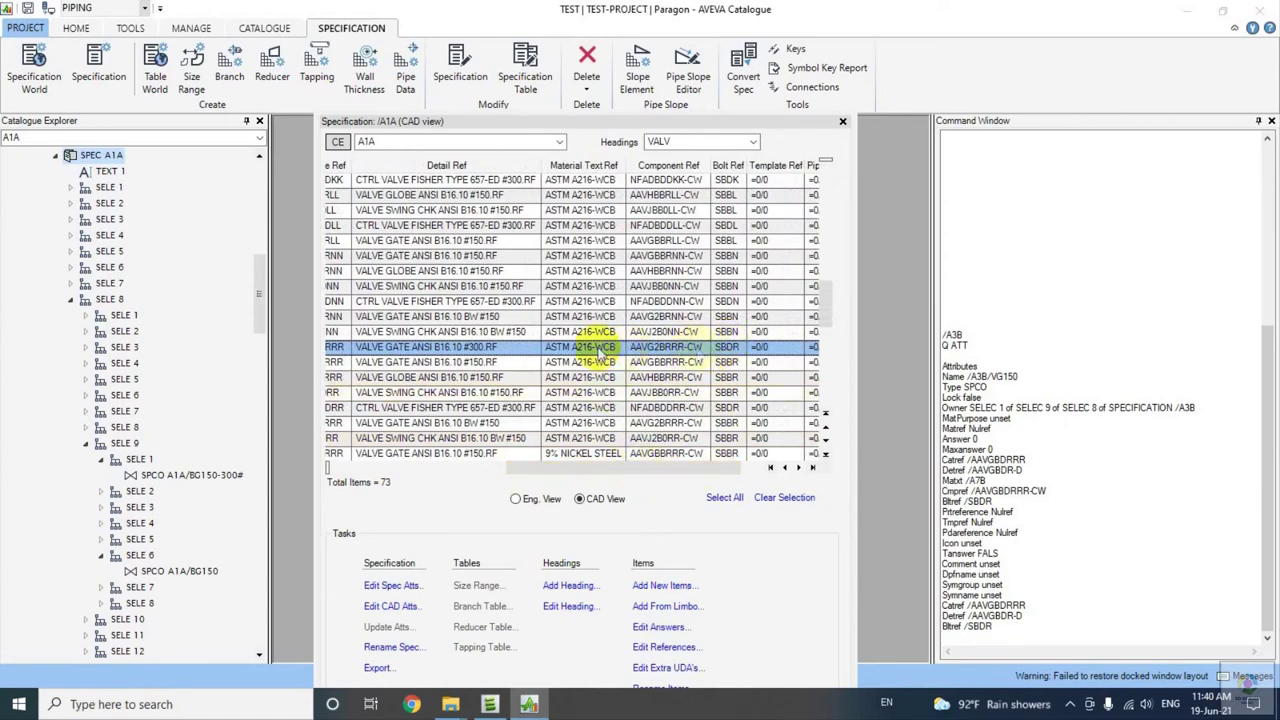
pyautogui.moveTo(640, 467); pyautogui.dragTo(490, 472)
# Save the catalogue changes with SAVEWORK, switch to AVEVA Everything3D and fetch them there with GETWORK.
pyautogui.click(936, 466)
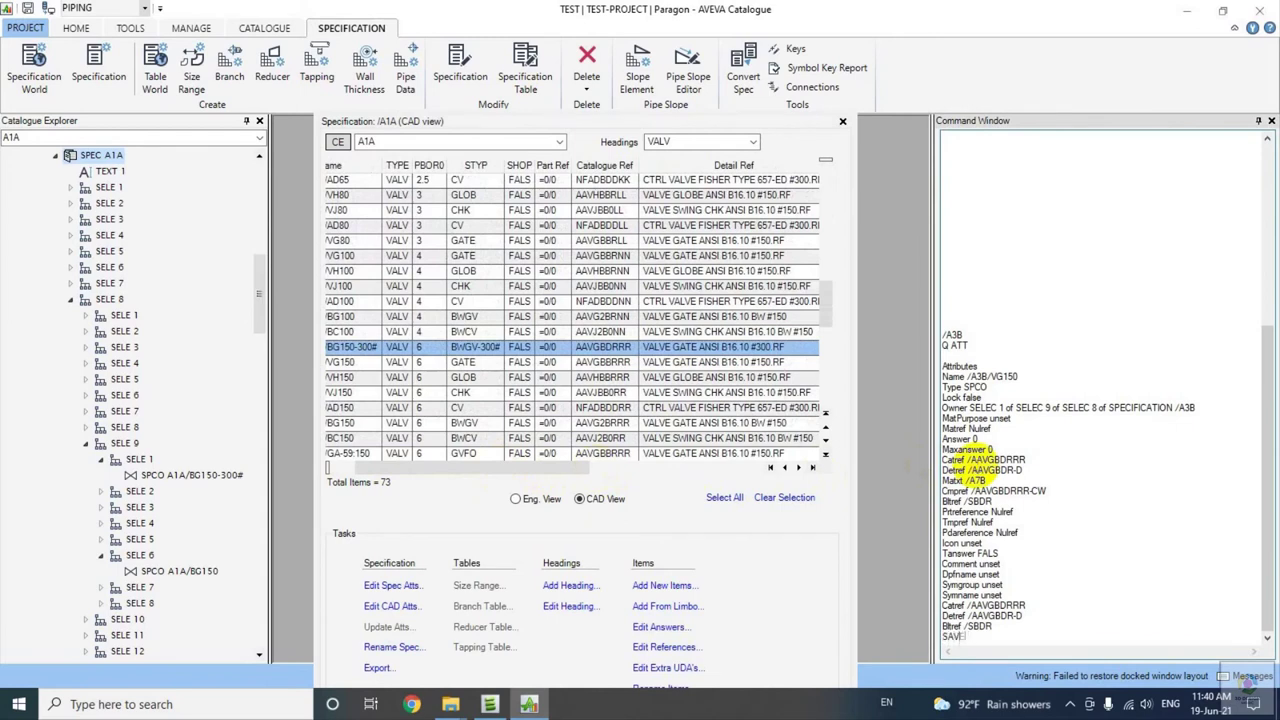
pyautogui.press('Return')
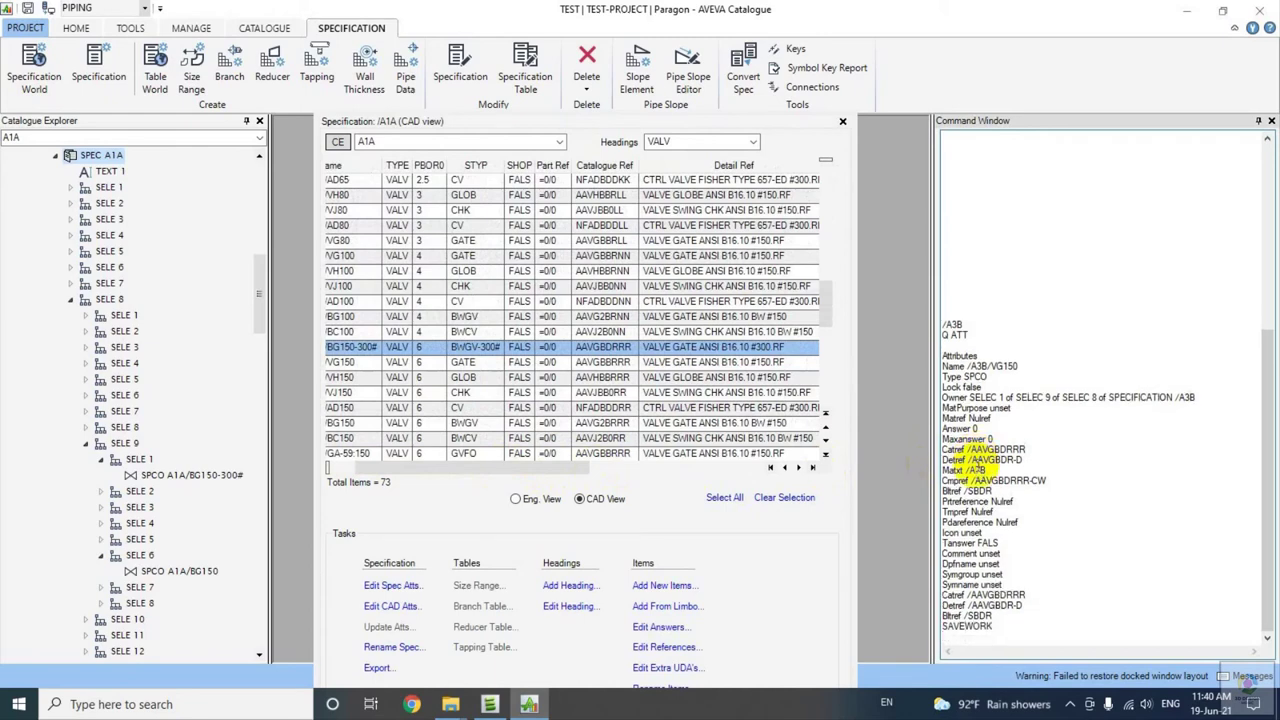
pyautogui.click(529, 700)
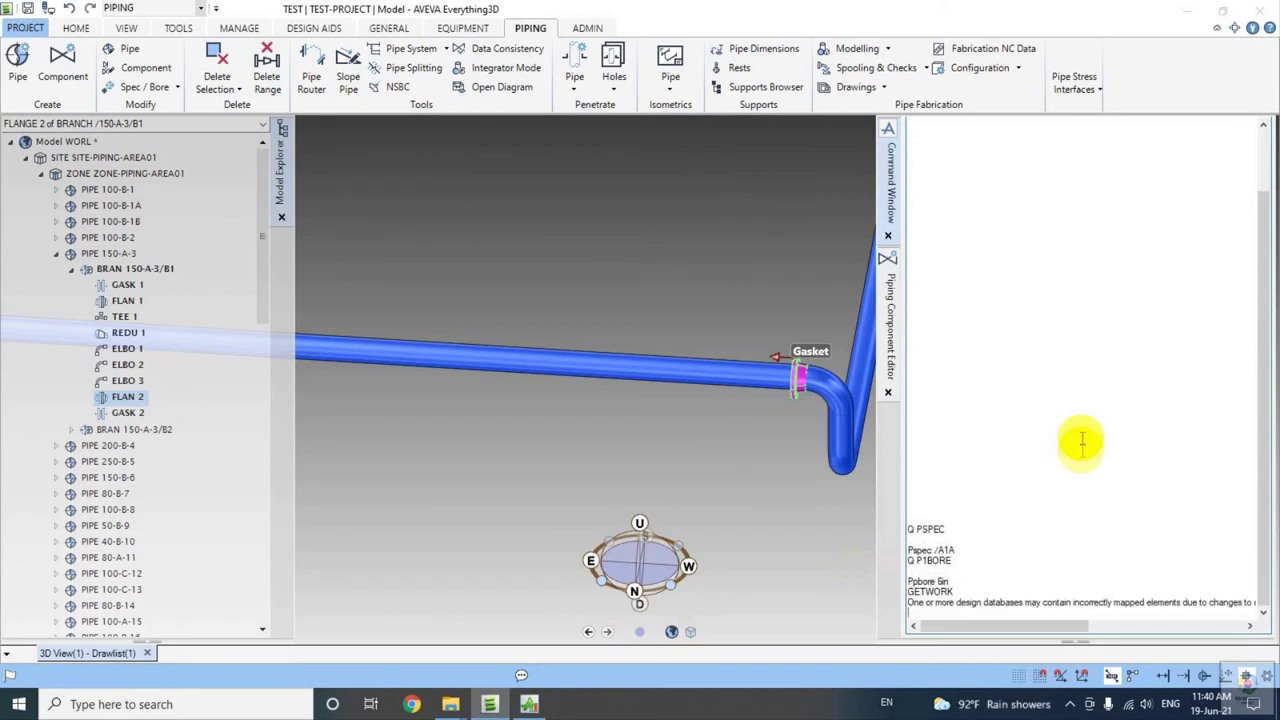
pyautogui.moveTo(908, 602); pyautogui.dragTo(933, 602)
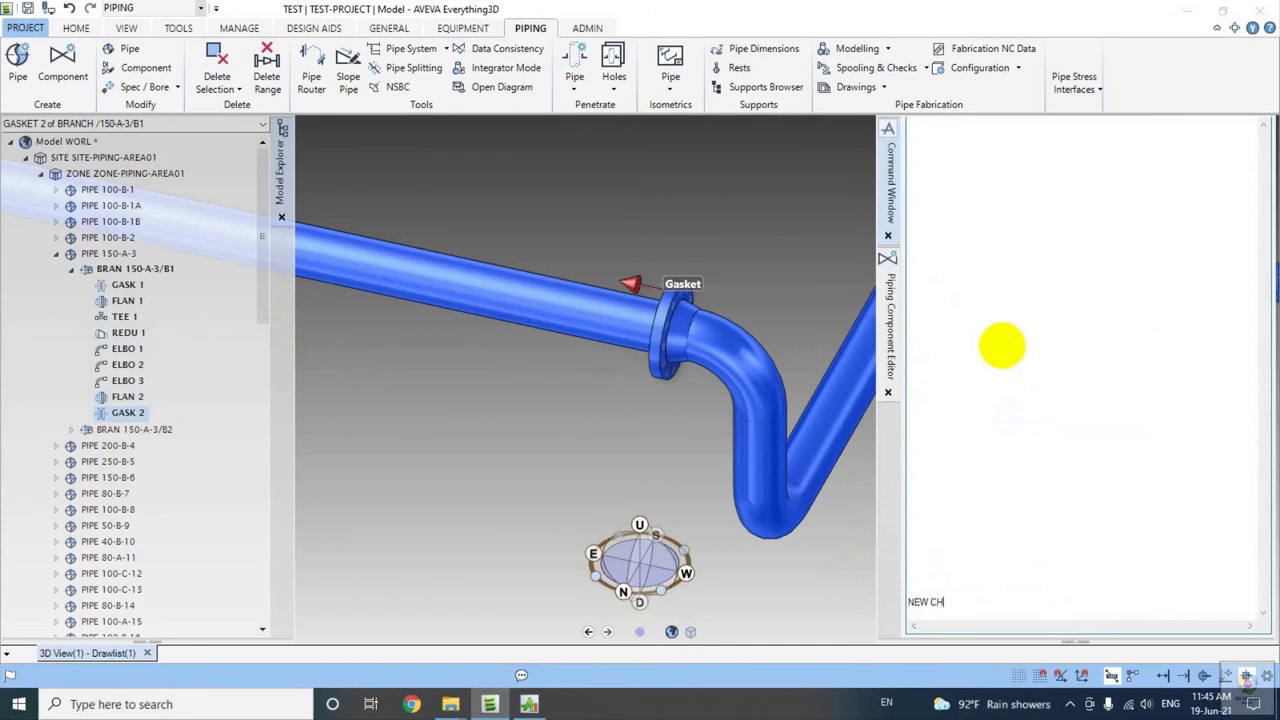
pyautogui.write('L')
pyautogui.press('Return')
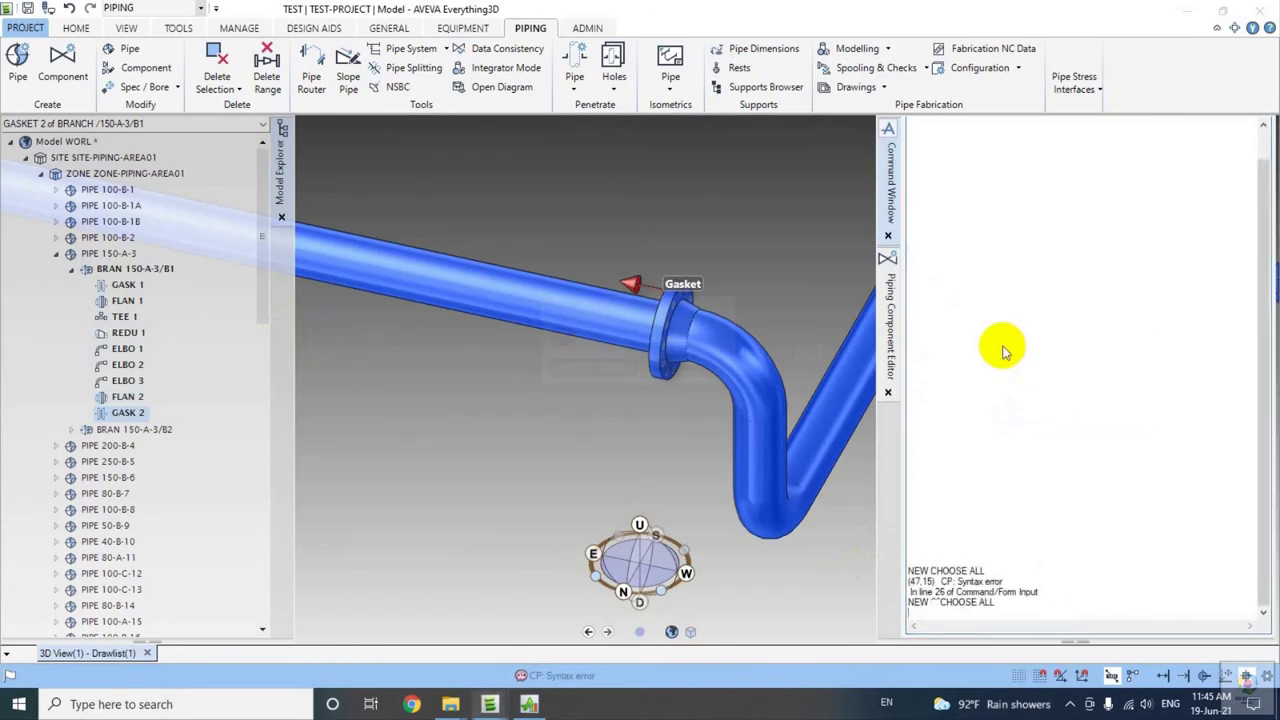
# Create a valve after GASK 2 with NEW VALVE CHOOSE ALL, choosing the BWGV-300# gate valve from specification A1A.
pyautogui.click(593, 369)
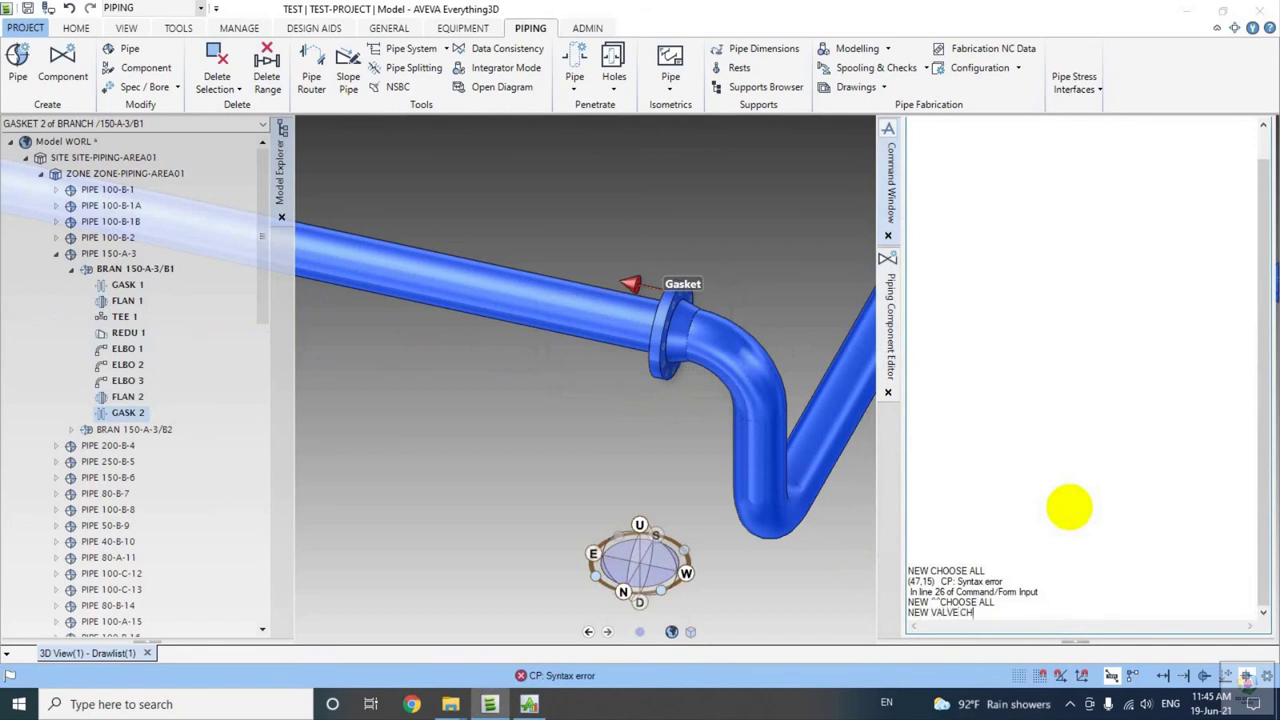
pyautogui.write('LL')
pyautogui.press('Return')
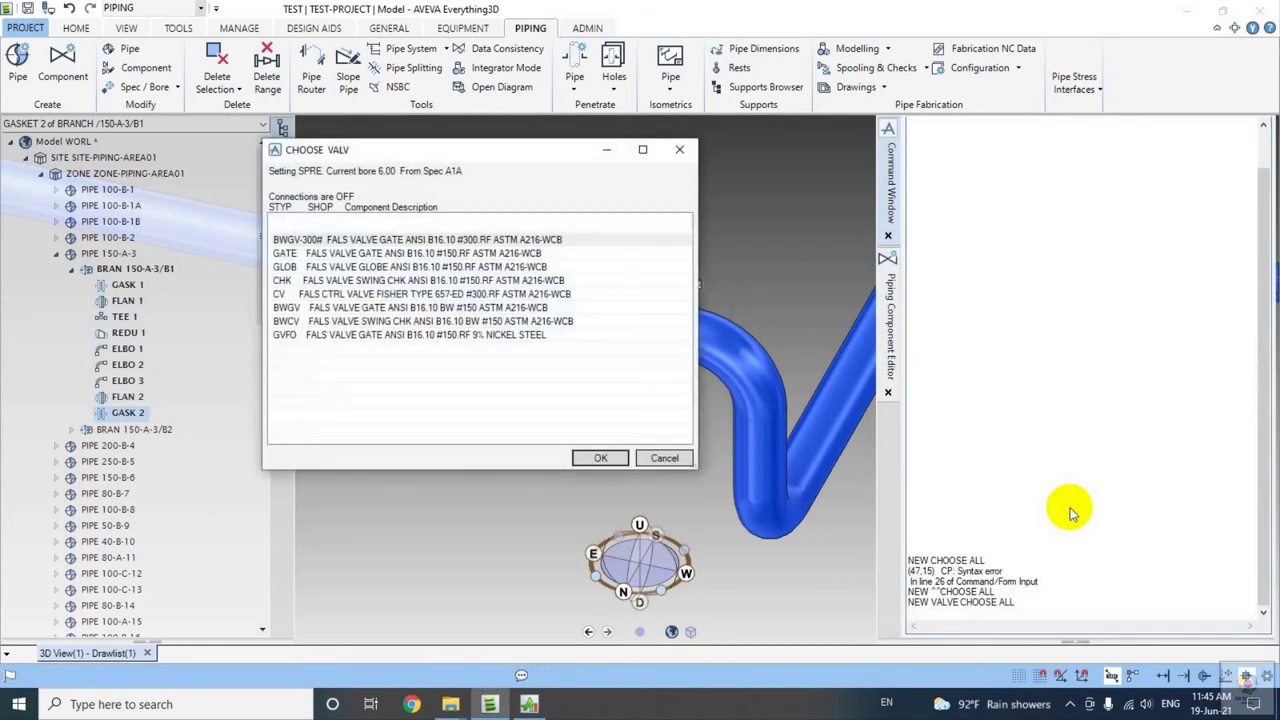
pyautogui.click(464, 241)
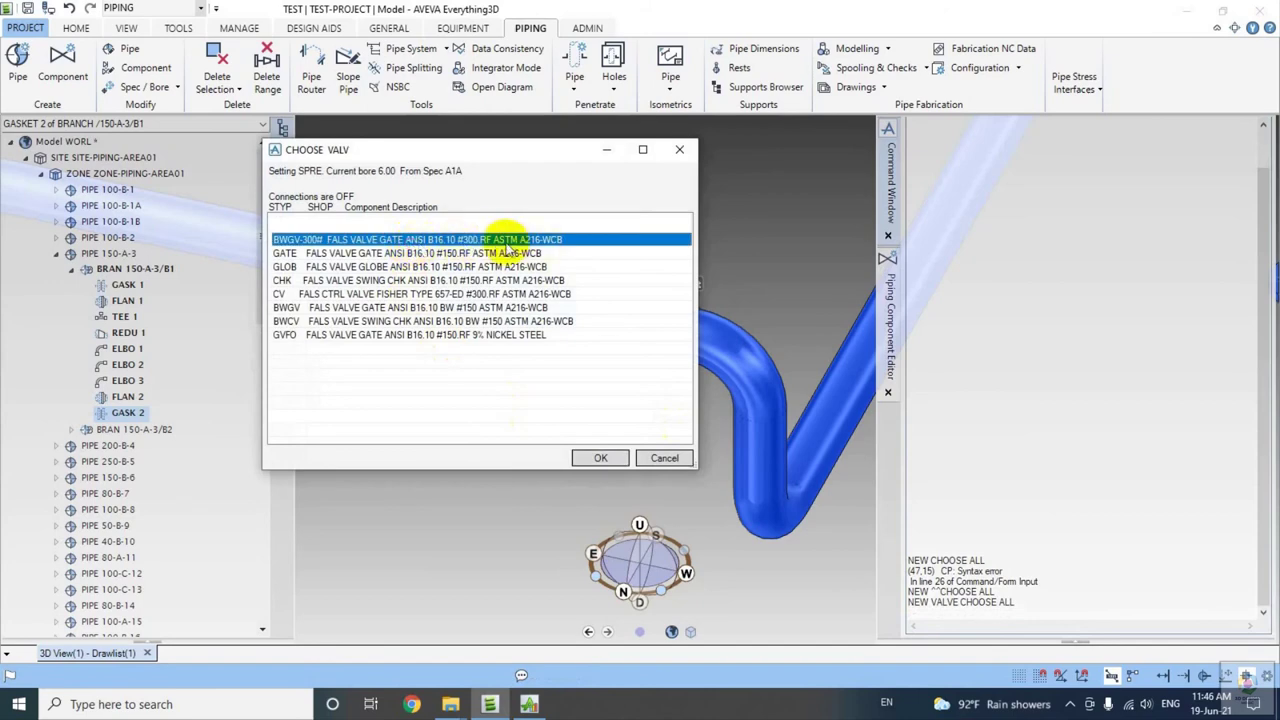
pyautogui.click(588, 457)
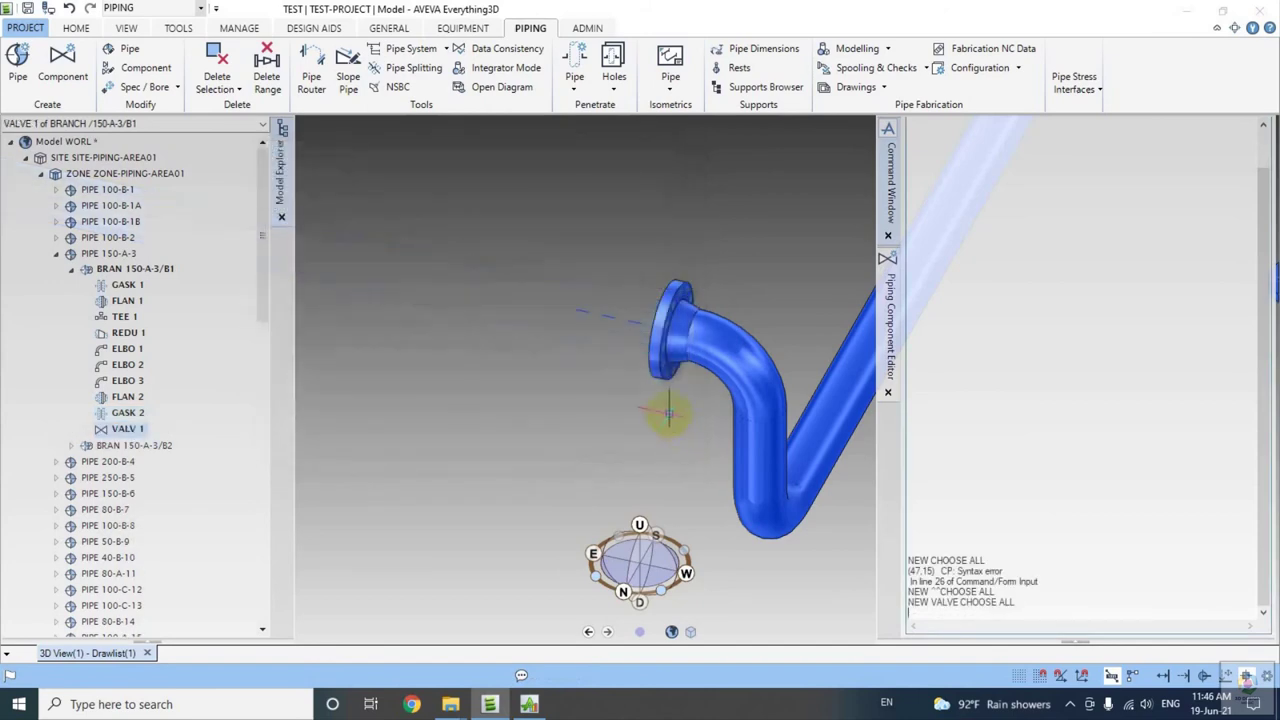
# Connect the new valve VALV 1 to the preceding gasket with the CONN command.
pyautogui.click(985, 537)
pyautogui.write('CONN')
pyautogui.press('Return')
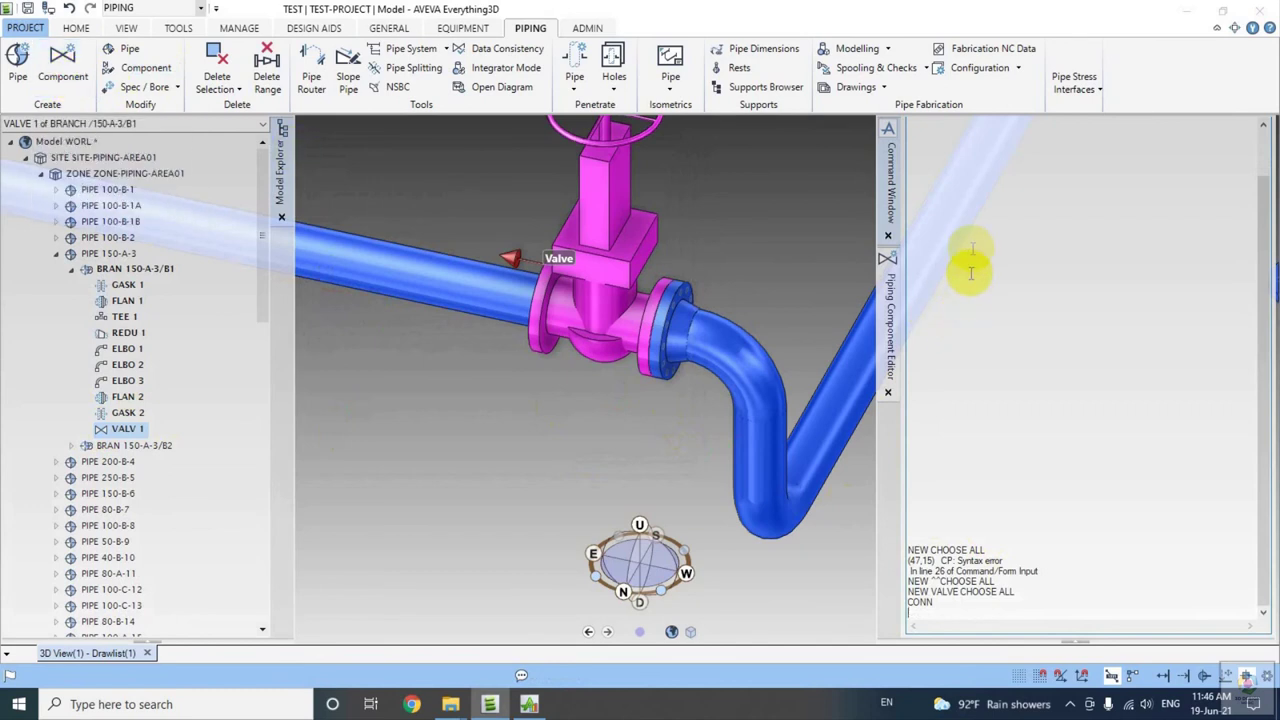
# Create a GA-type RF 1.5MM ANSI B16.5 #300 gasket after VALV 1 on branch 150-A-3/B1.
pyautogui.click(889, 365)
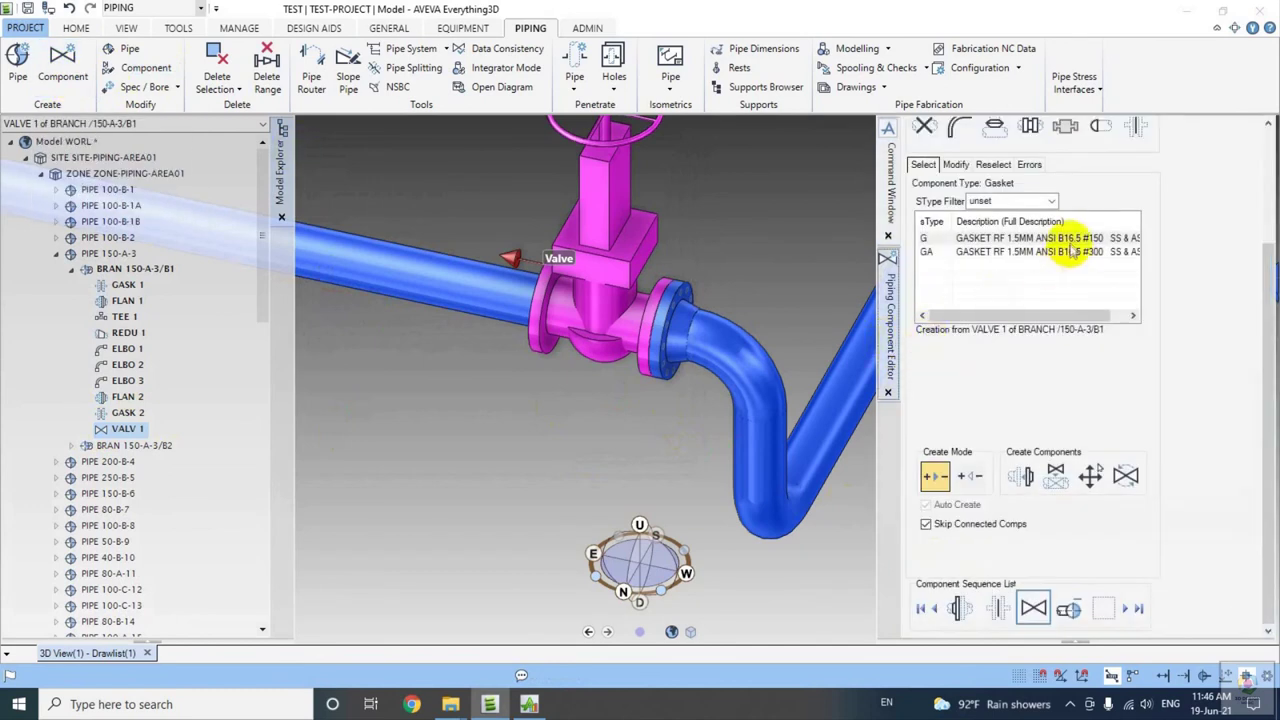
pyautogui.click(1030, 252)
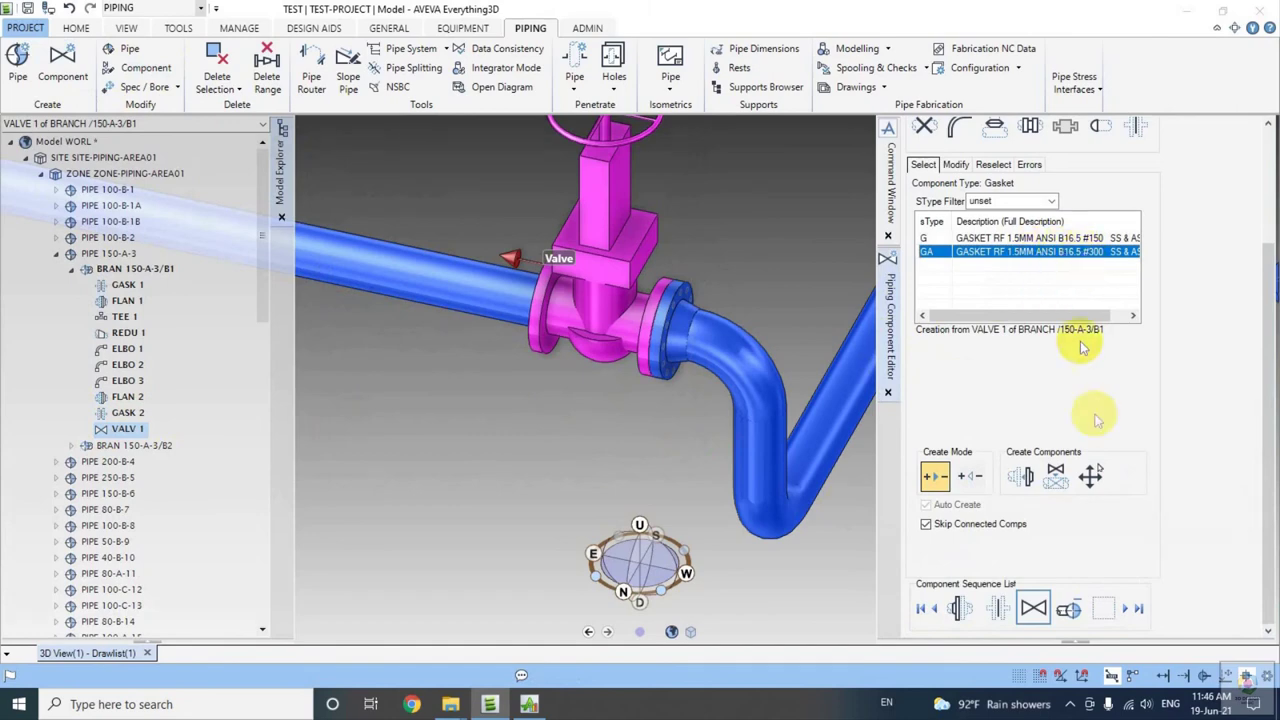
pyautogui.click(1021, 477)
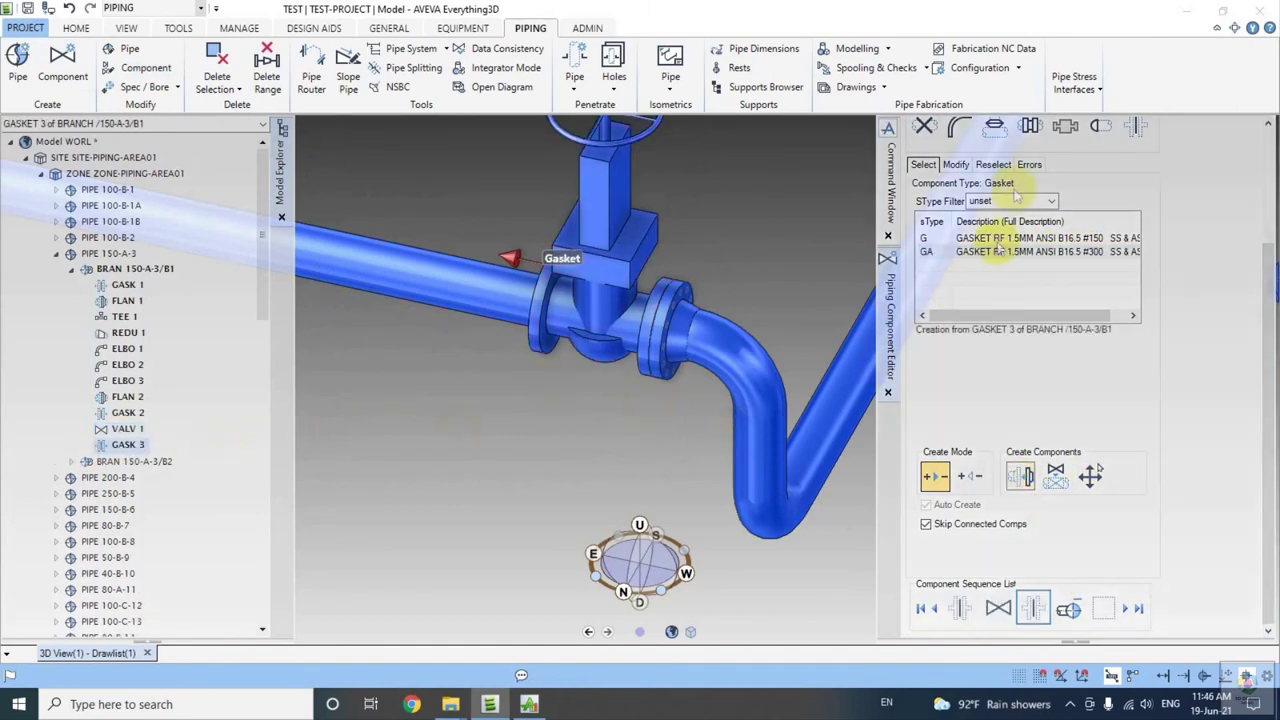
# Create a WNA-type WN ANSI B16.5 #300 RF flange from specification A1A after GASK 3 and select branch 150-A-3/B1.
pyautogui.scroll(3, 1257, 428)
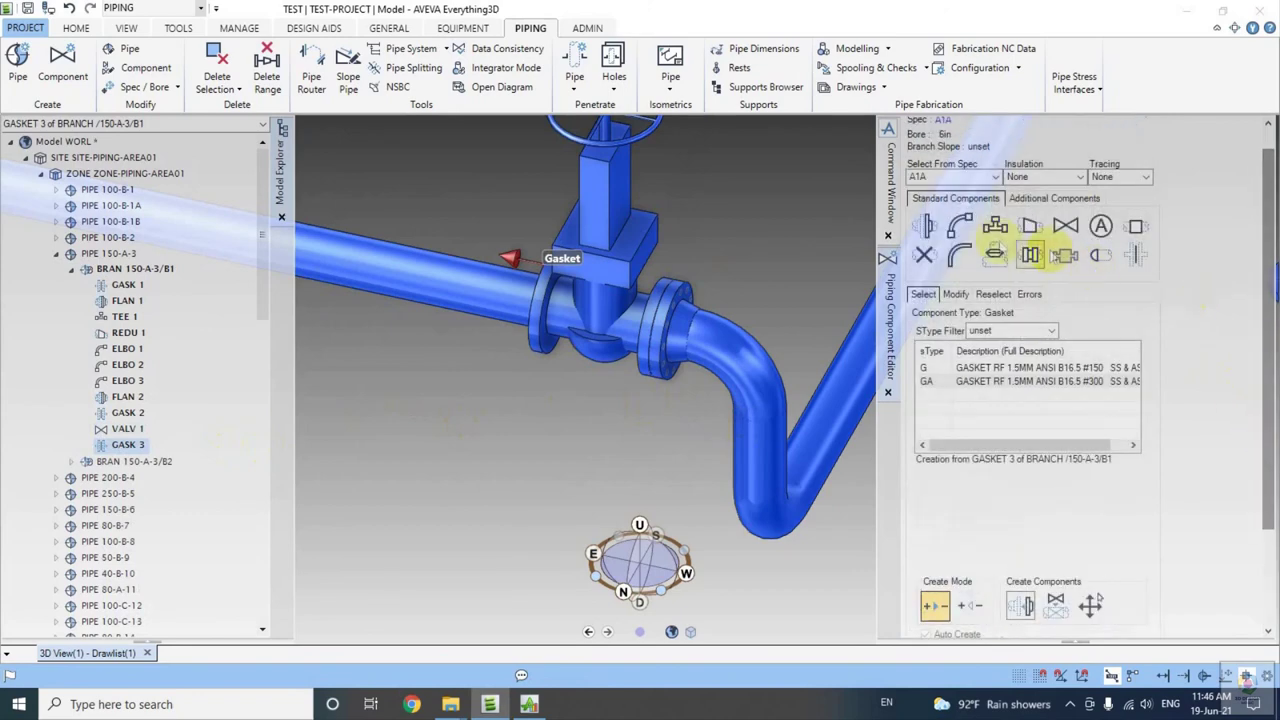
pyautogui.click(925, 228)
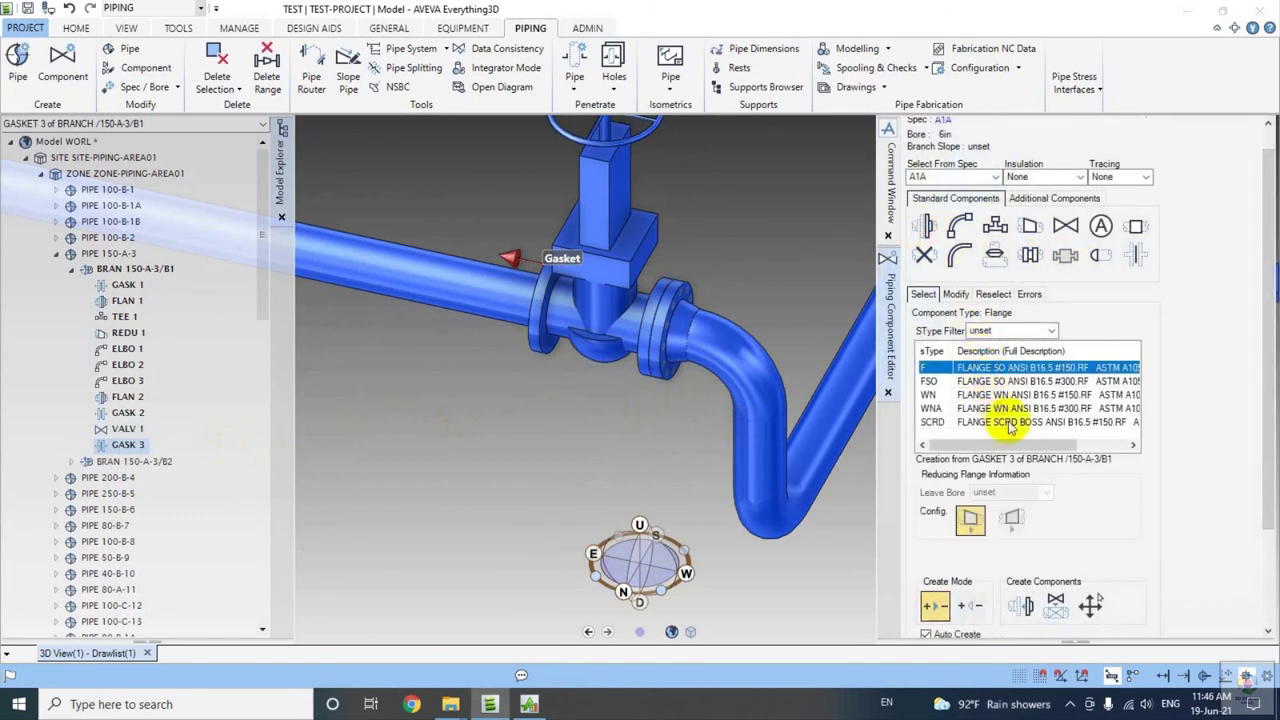
pyautogui.click(1008, 410)
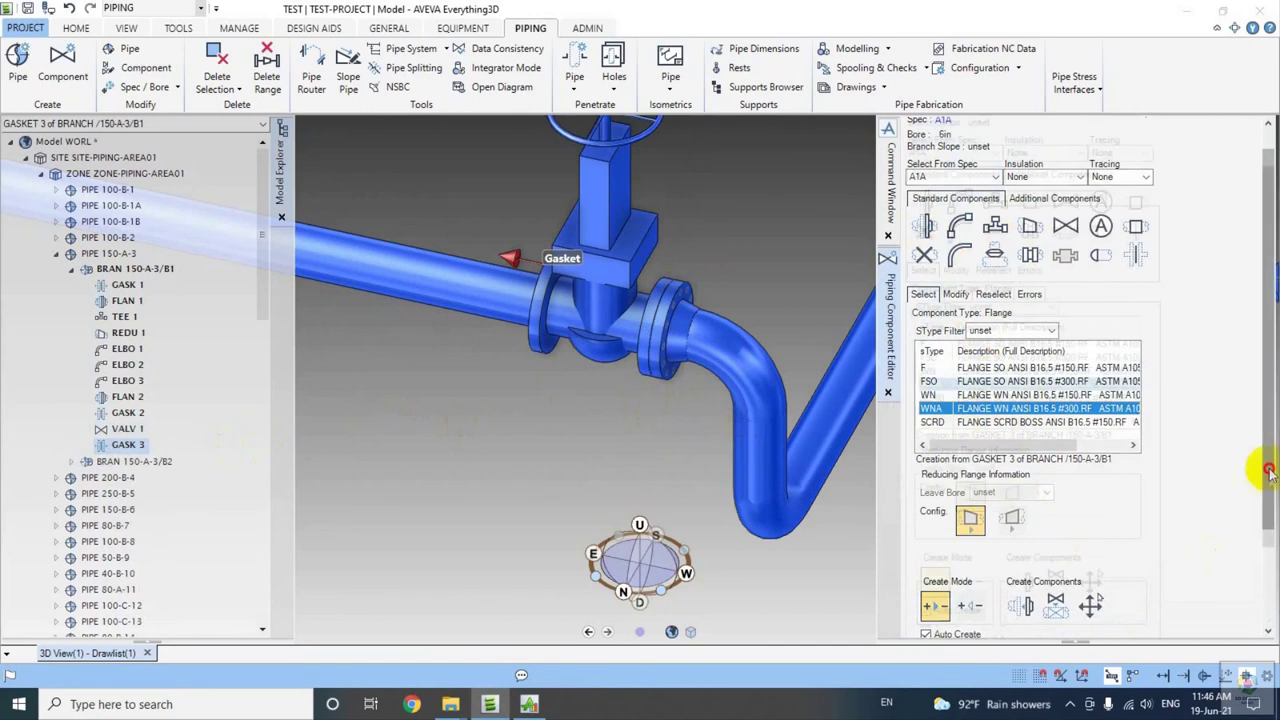
pyautogui.moveTo(1268, 466); pyautogui.dragTo(1262, 583)
pyautogui.click(1020, 475)
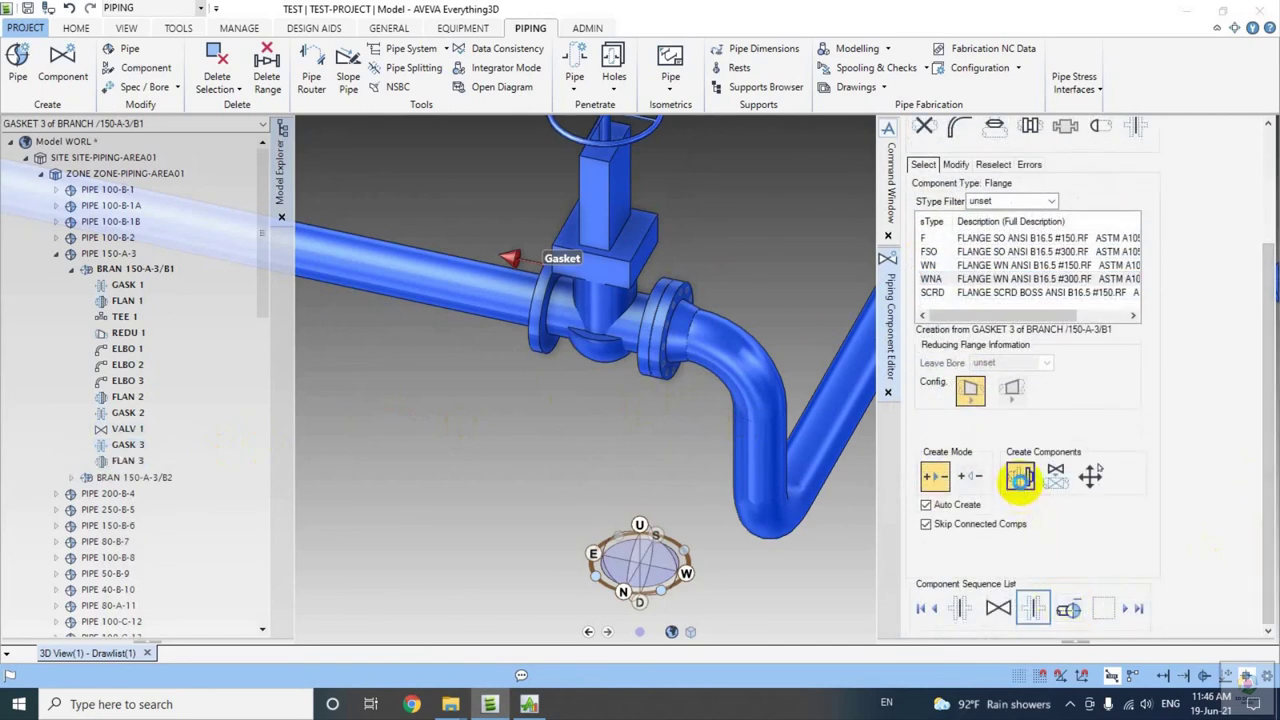
pyautogui.click(147, 276)
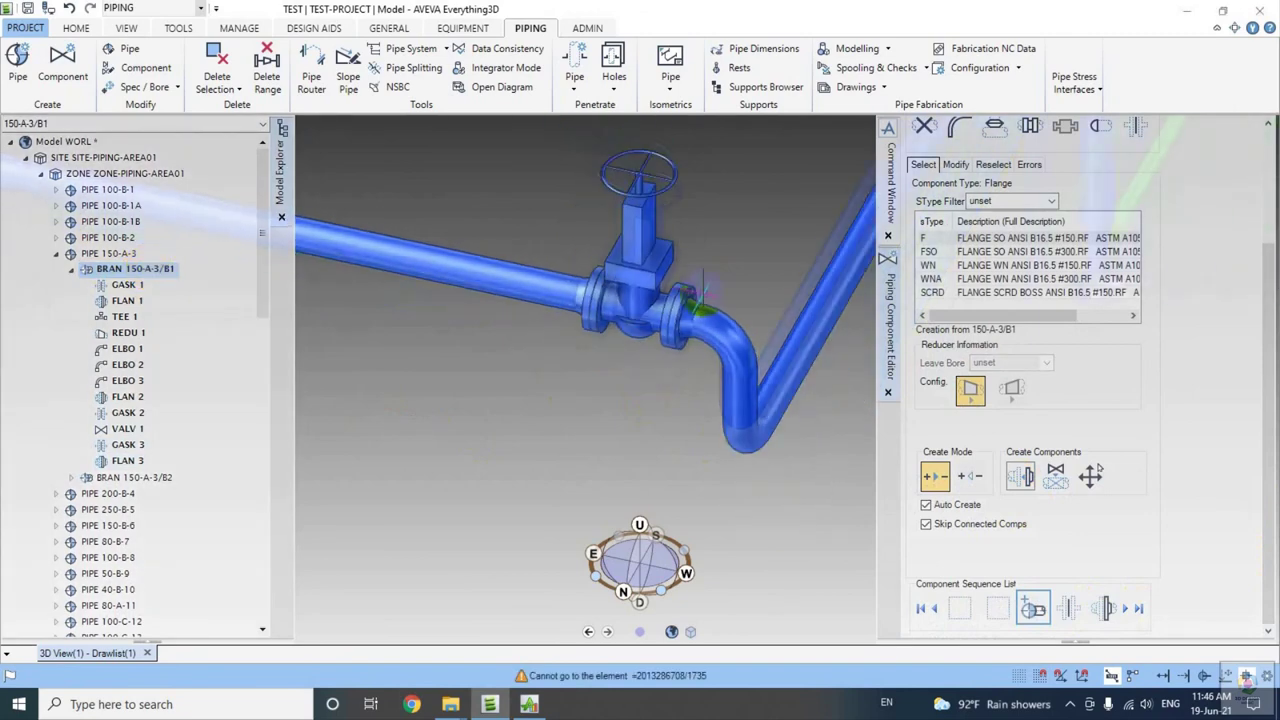